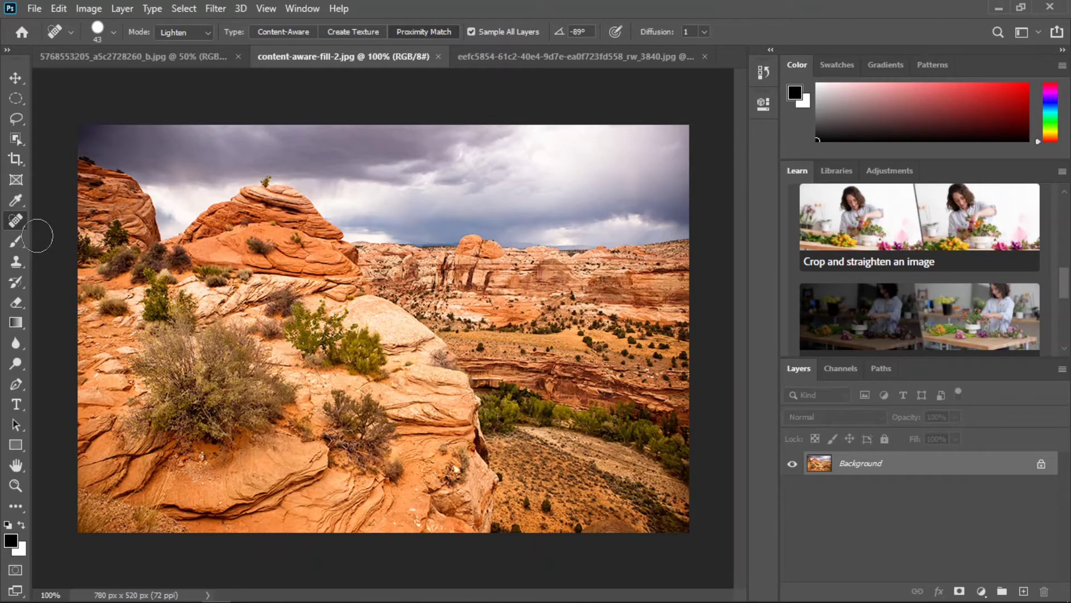
Choose the Spot Healing Brush from the healing tool group and size its tip to 125 px
right_click(22, 223)
key(bracketleft)
key(bracketleft)
key(bracketleft)
key(bracketleft)
key(bracketleft)
key(bracketleft)
key(bracketleft)
key(bracketright)
key(bracketright)
key(bracketright)
key(bracketright)
key(bracketright)
key(bracketright)
key(bracketright)
key(bracketright)
key(bracketright)
key(bracketright)
key(bracketright)
key(bracketright)
key(bracketright)
key(bracketright)
key(bracketright)
key(bracketright)
key(bracketright)
key(bracketright)
key(bracketleft)
key(bracketleft)
key(bracketleft)
Enlarge the Spot Healing Brush tip to 192 px with the brush picker's Size slider
click(115, 31)
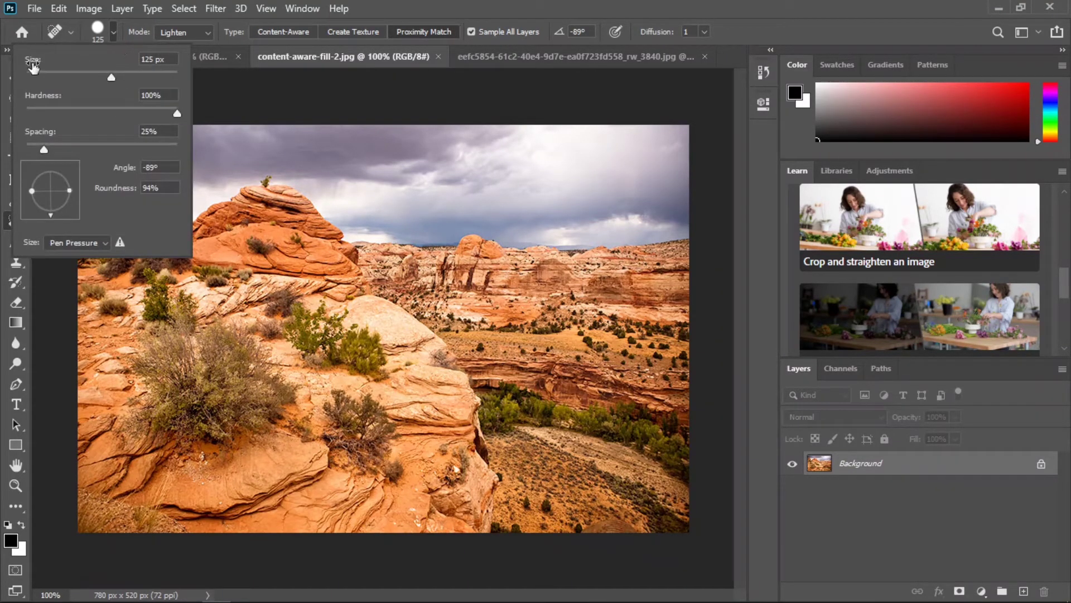
mouse_move(111, 77)
mouse_down()
mouse_move(52, 79)
mouse_move(135, 79)
mouse_move(60, 78)
mouse_move(83, 77)
mouse_up()
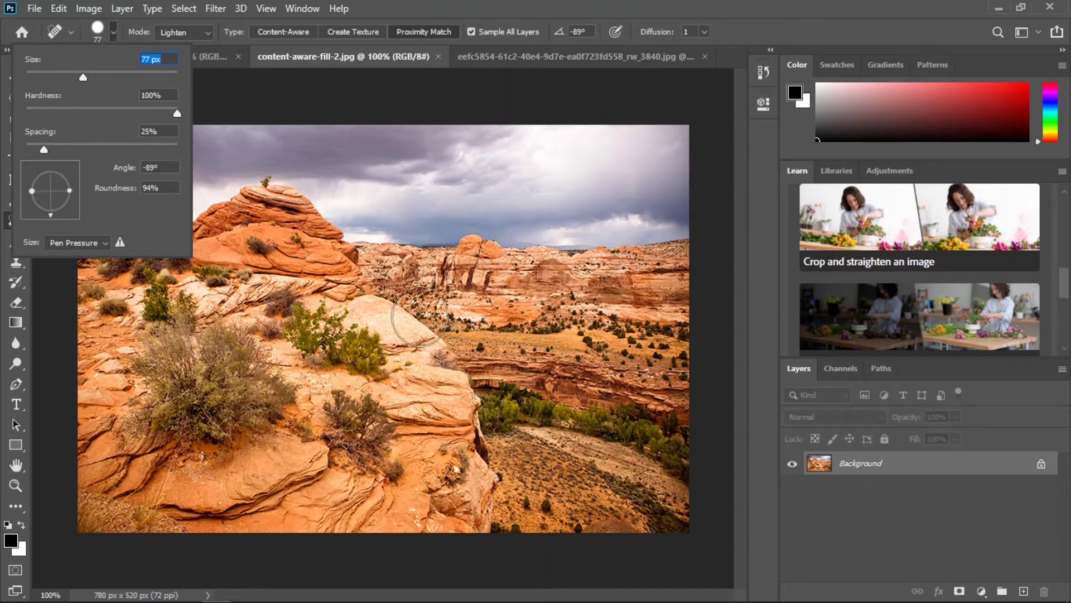
drag(82, 77, 102, 77)
drag(102, 77, 110, 77)
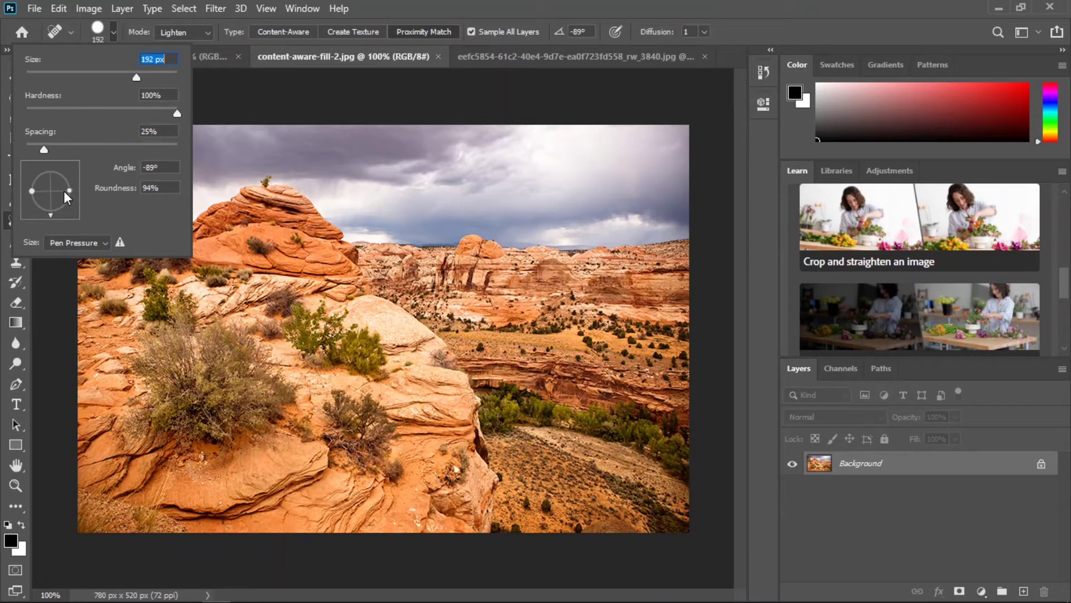
key(Return)
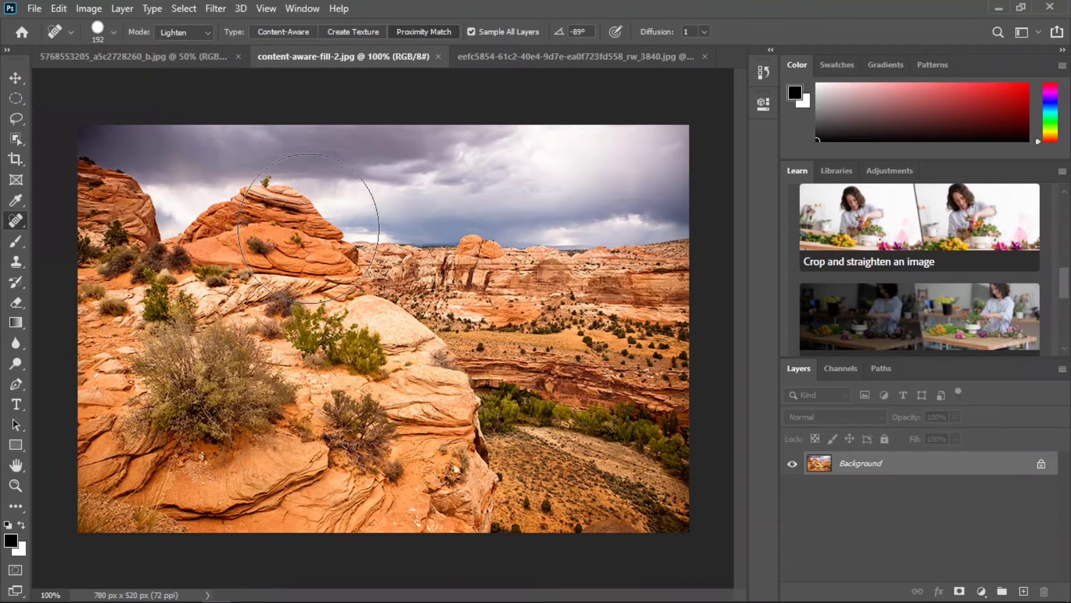
click(308, 228)
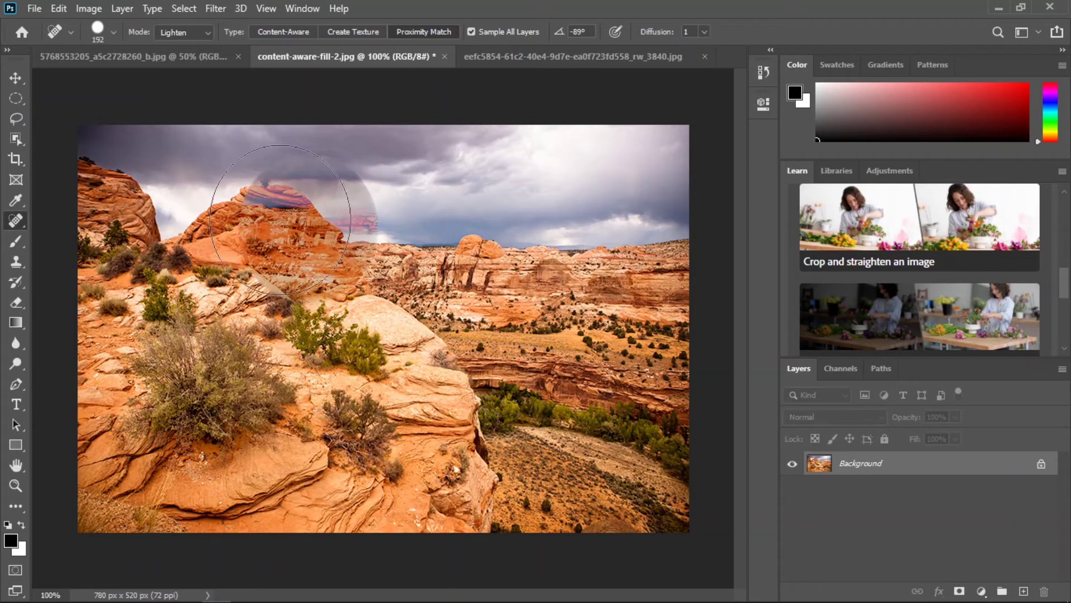
key(ctrl+a)
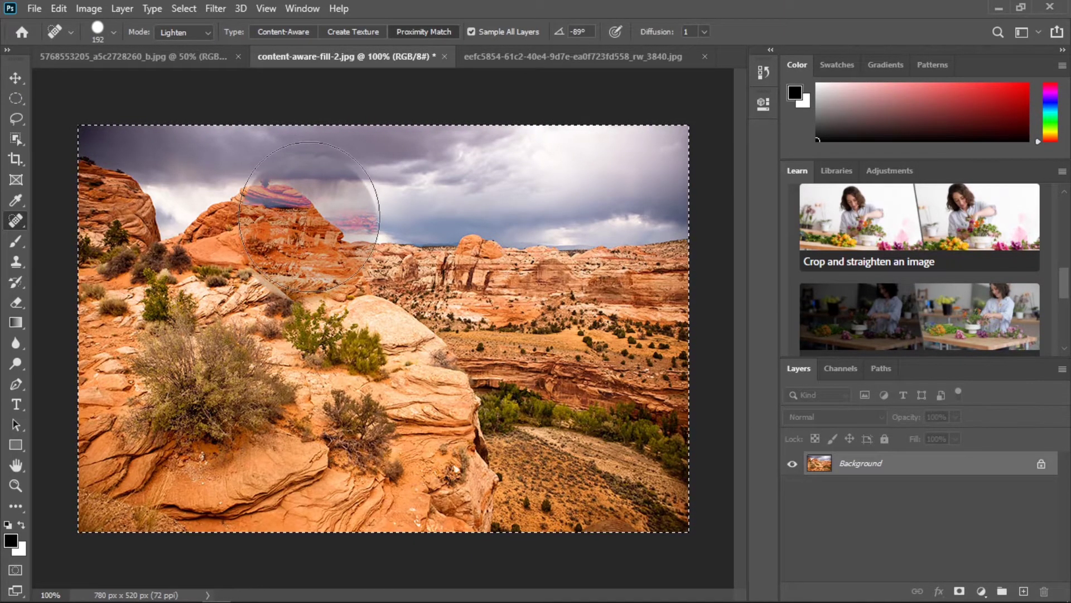
key(ctrl+d)
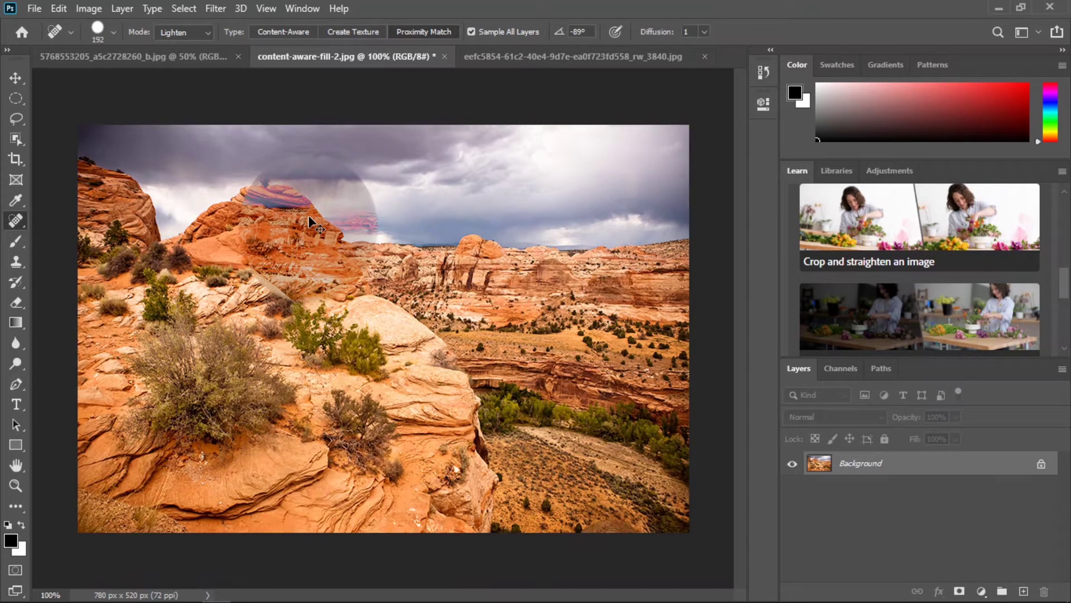
click(128, 54)
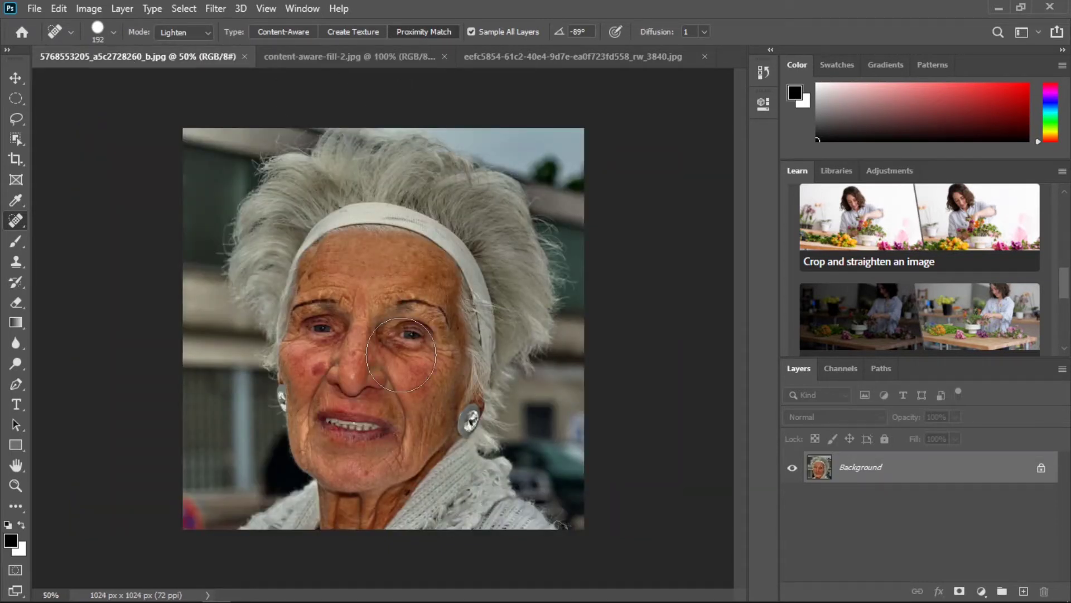
Zoom the portrait to 200% on the woman's forehead and eyes
scroll(401, 355, up, 1)
scroll(400, 354, up, 1)
scroll(401, 354, up, 1)
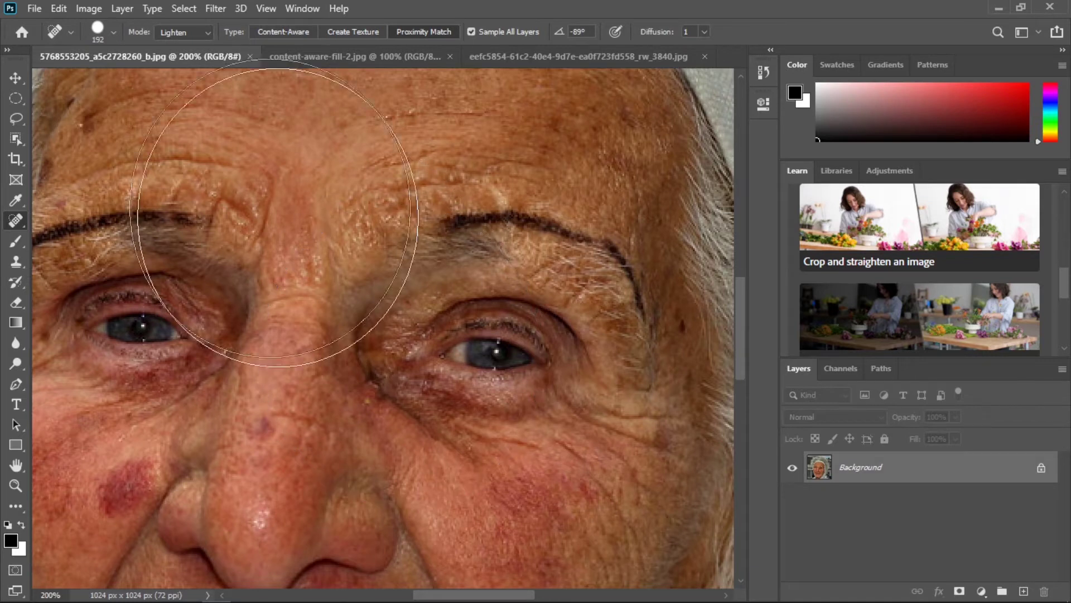
click(112, 31)
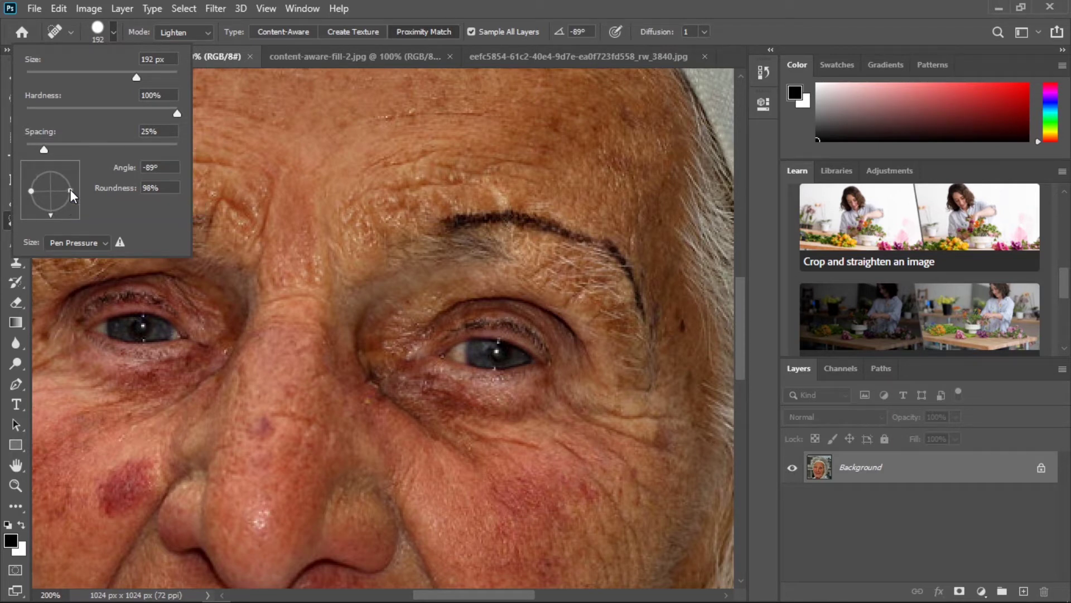
Make the brush a 31%-round ellipse angled 20° and heal the forehead wrinkles above the eyebrow
drag(69, 190, 56, 193)
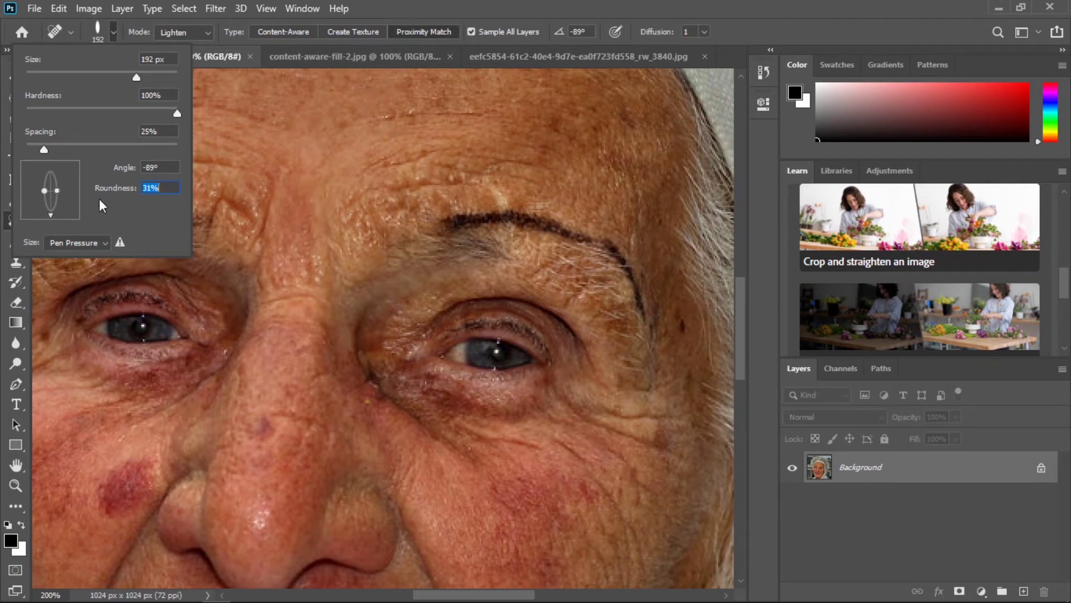
drag(50, 216, 35, 211)
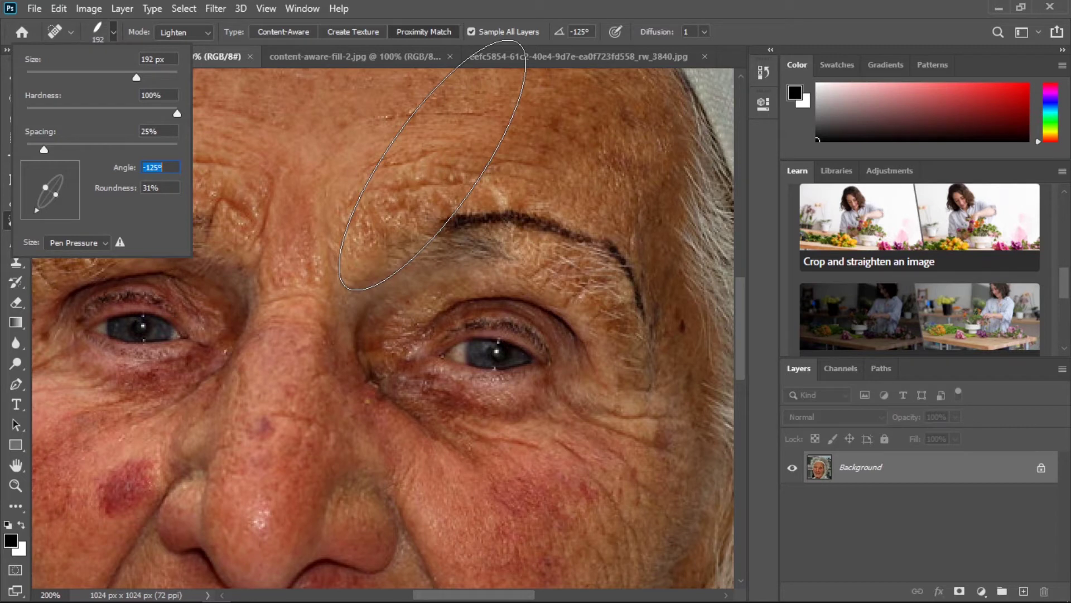
click(582, 30)
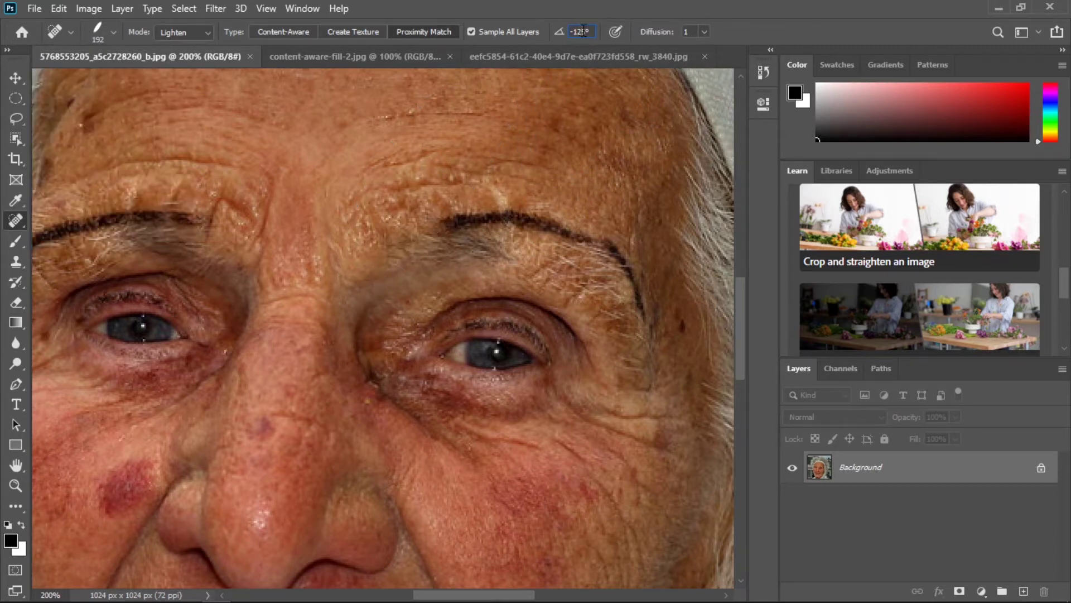
drag(585, 31, 572, 32)
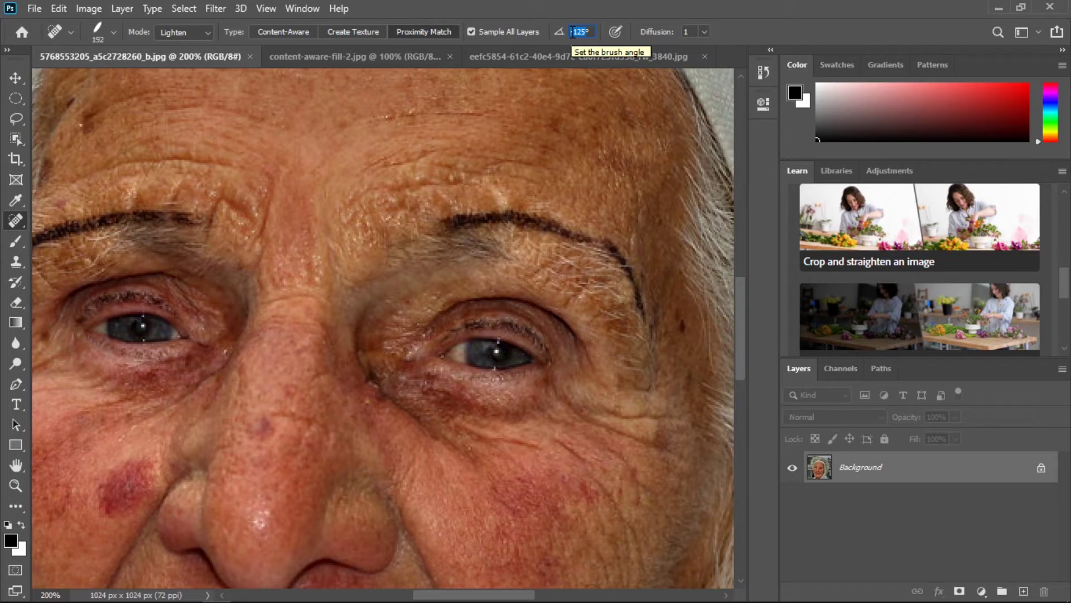
text(20)
key(Return)
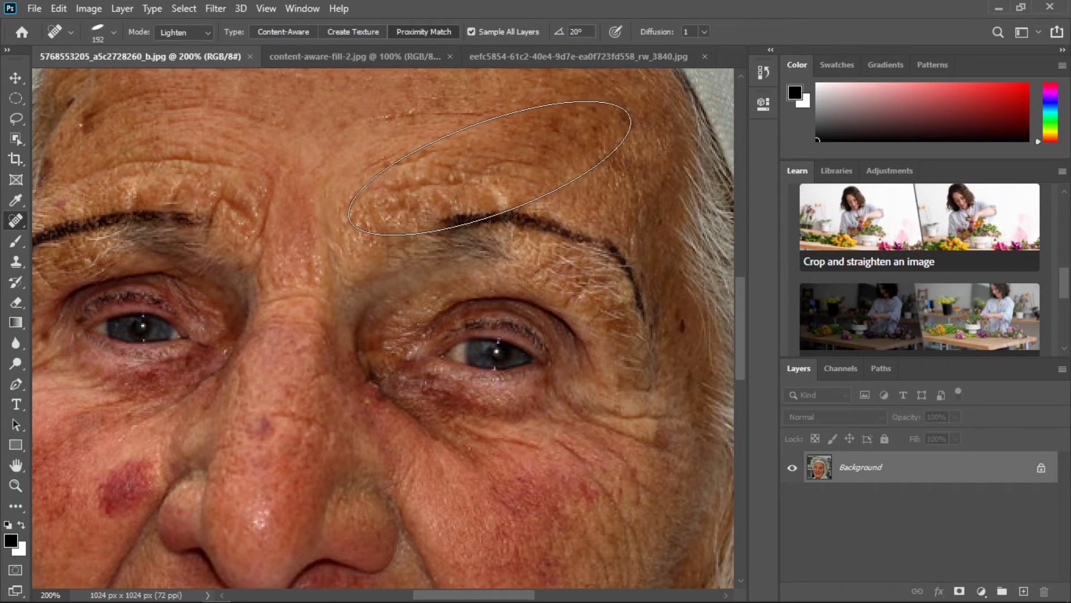
click(465, 153)
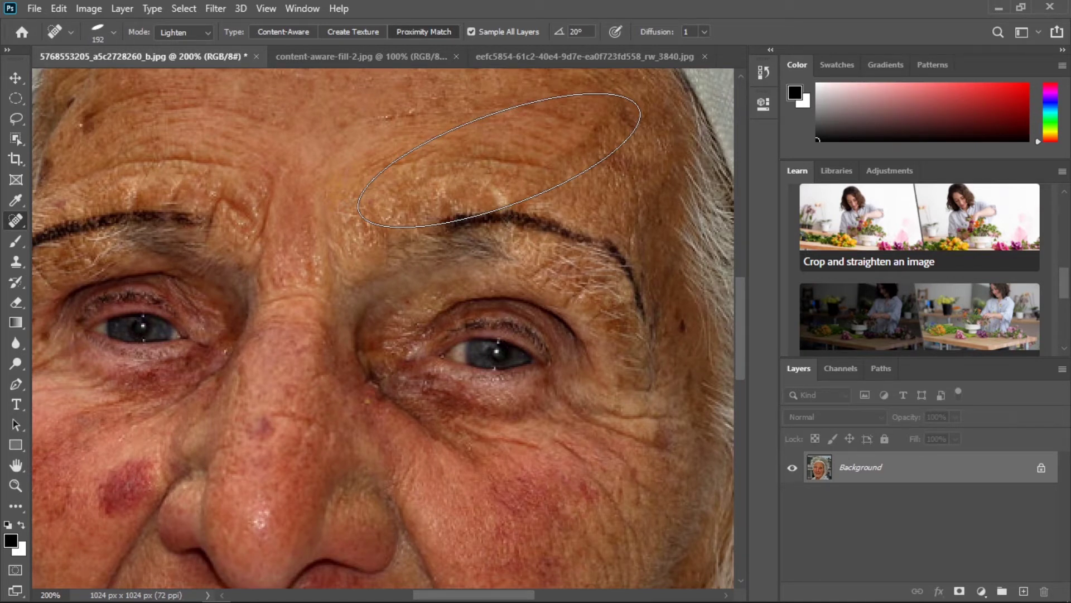
Bring up the context menu for the Background layer
right_click(858, 472)
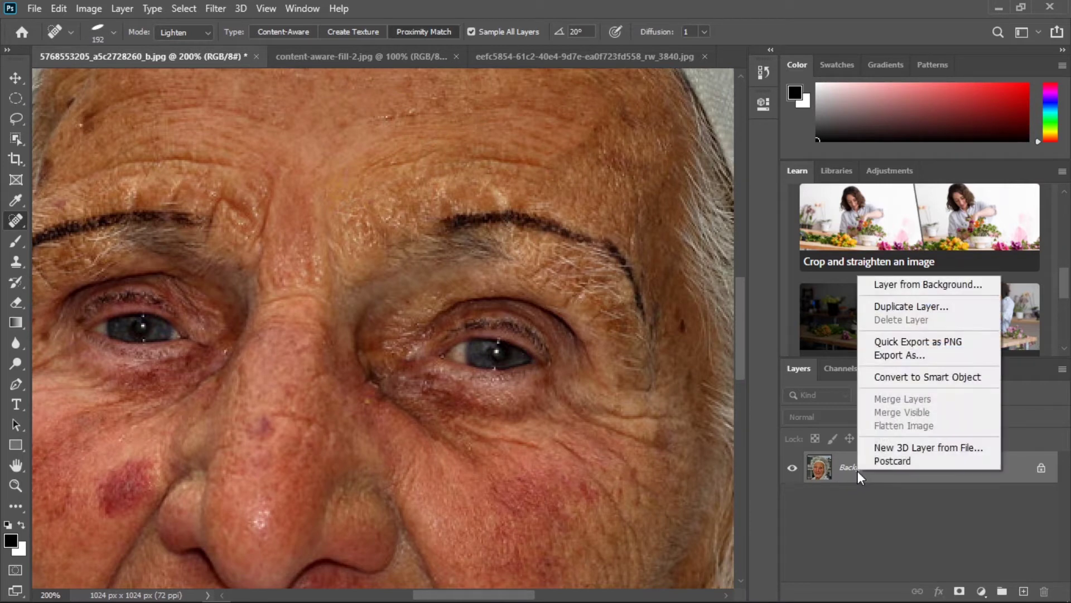
Convert the Background into Layer 0 and add a new empty layer above it
click(909, 290)
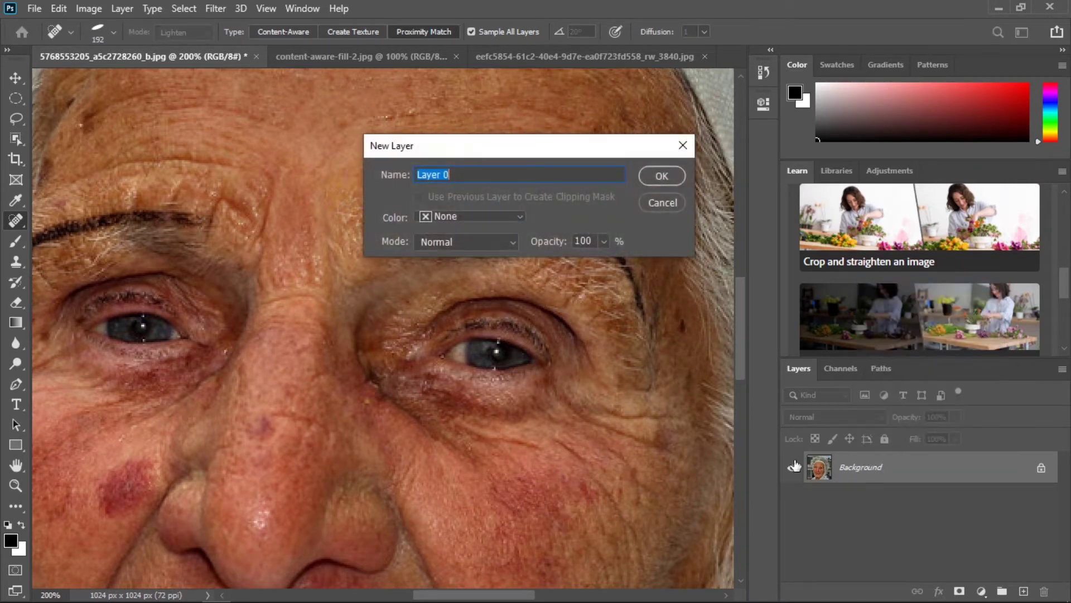
click(659, 176)
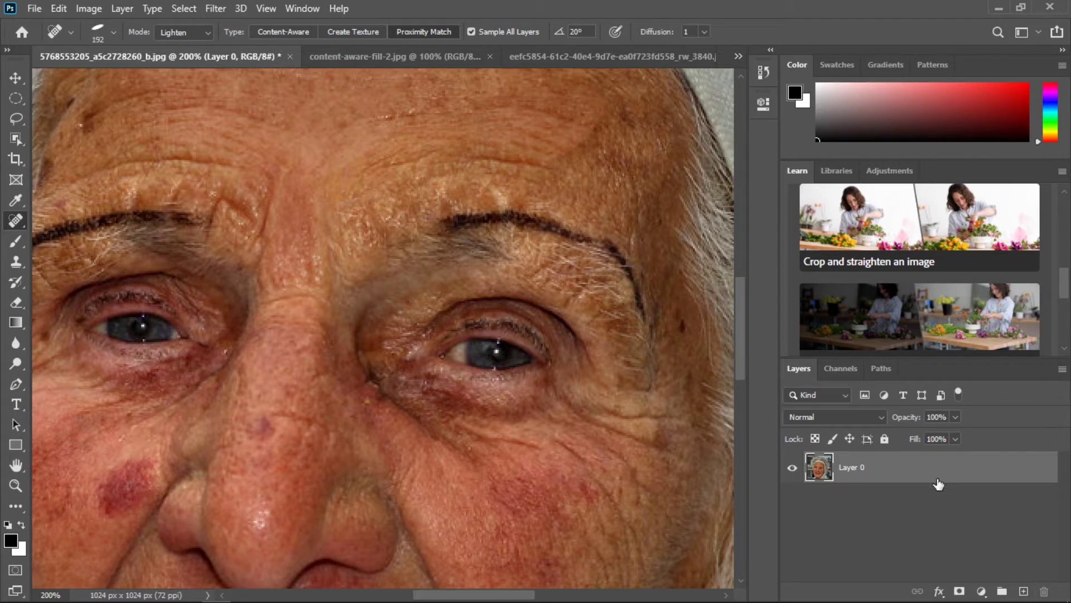
click(1024, 592)
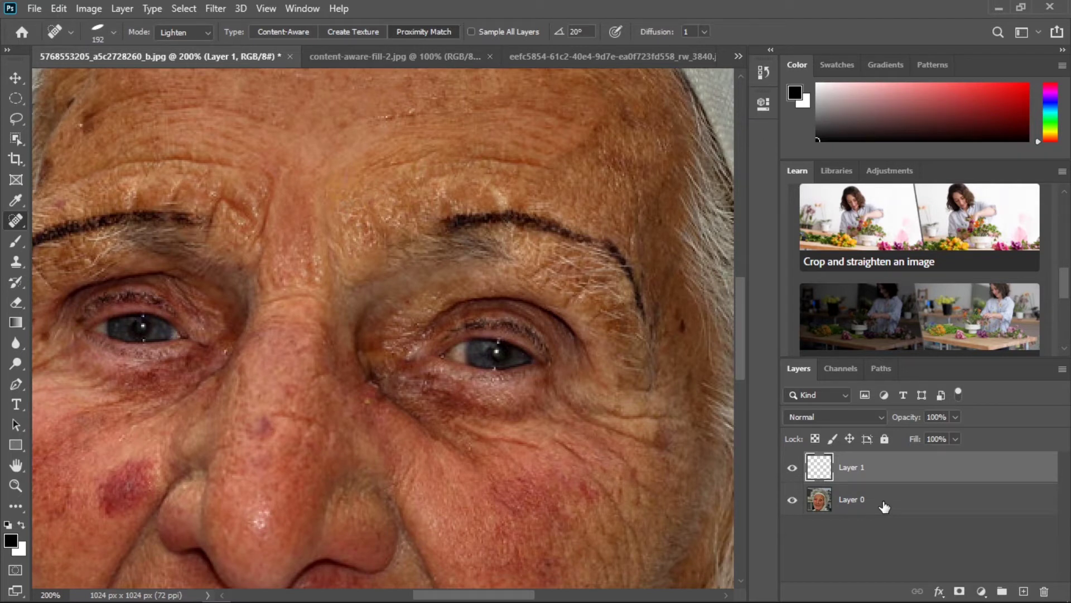
Select Layer 0, the portrait layer
click(884, 506)
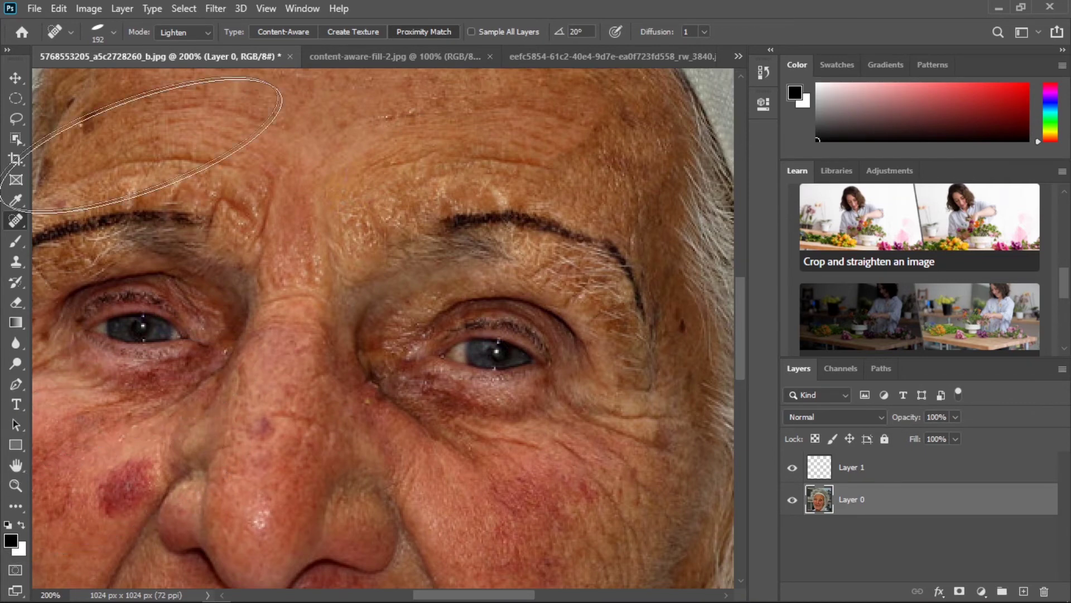
Set the brush to 89° angle, 90% roundness and about 63 px, then heal the left-cheek red blotch
click(114, 32)
drag(74, 178, 51, 165)
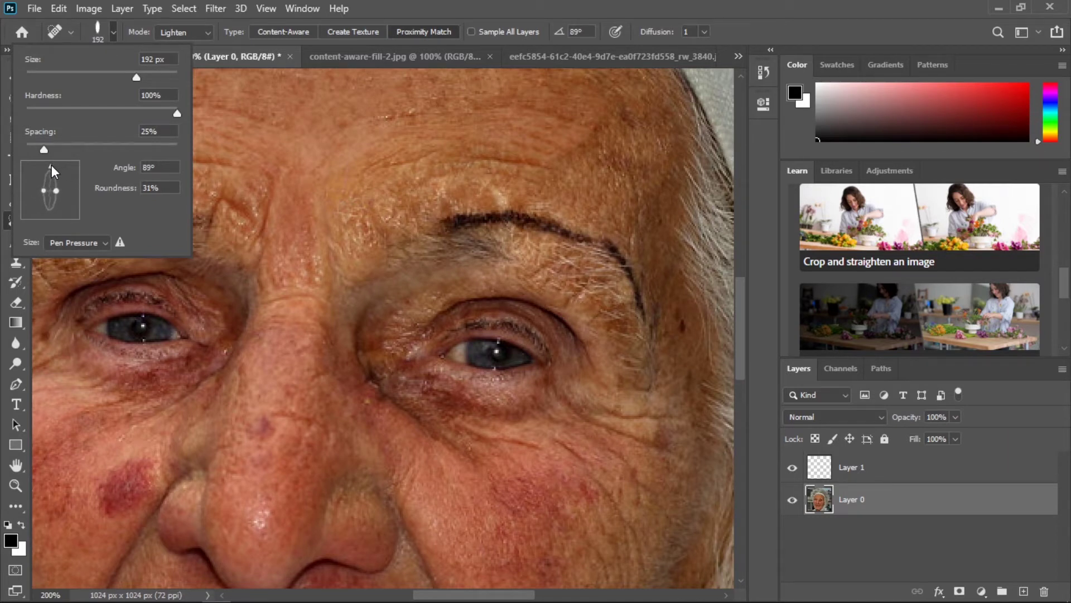
drag(55, 189, 65, 190)
drag(66, 190, 71, 190)
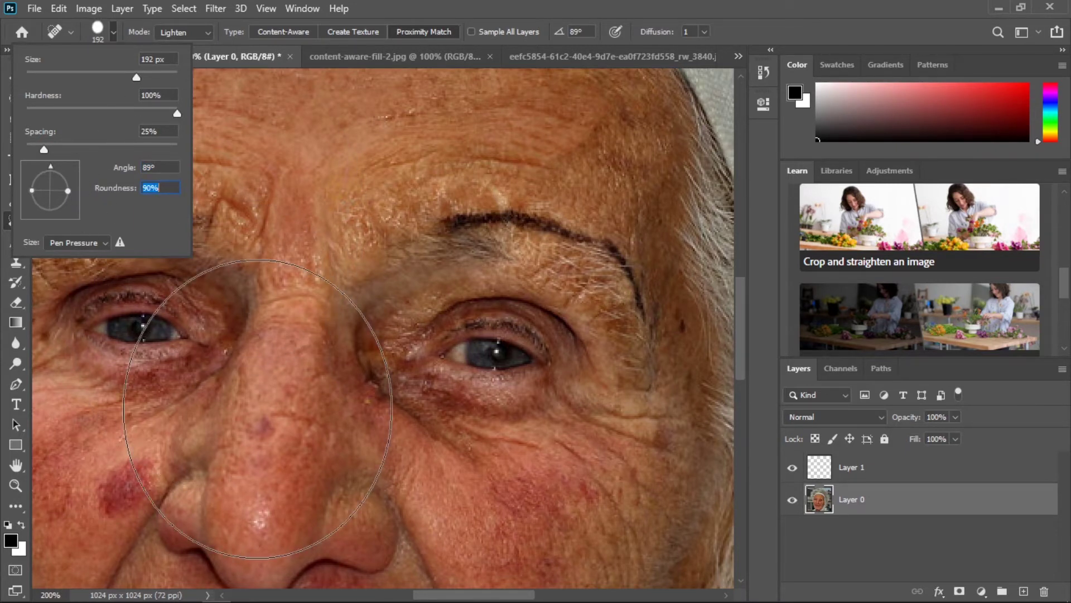
drag(133, 75, 72, 78)
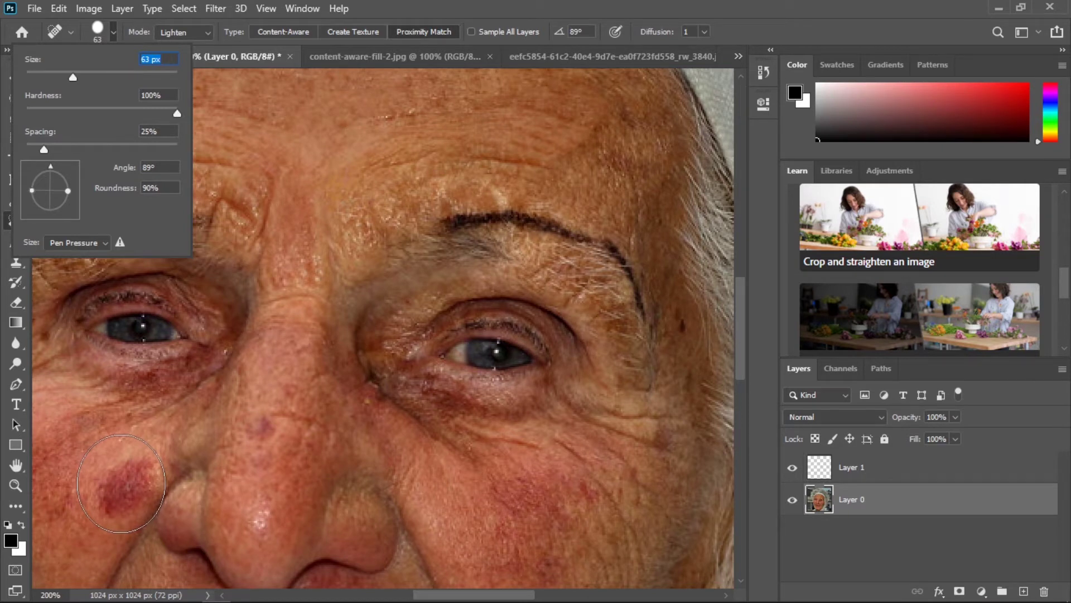
click(121, 483)
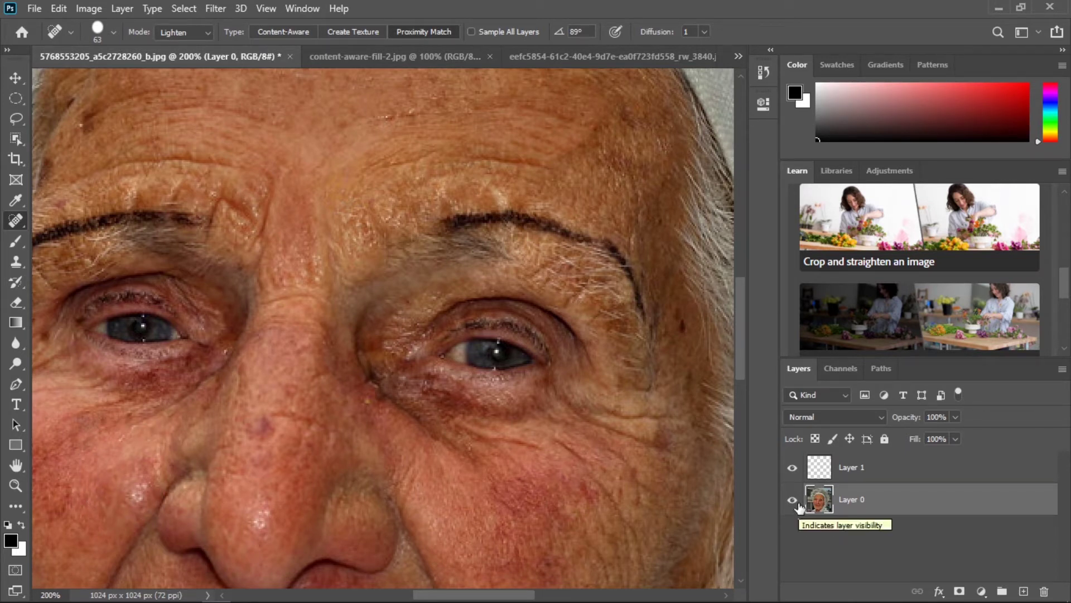
Select Layer 1 and heal the cheek skin beside the nose onto it
click(869, 470)
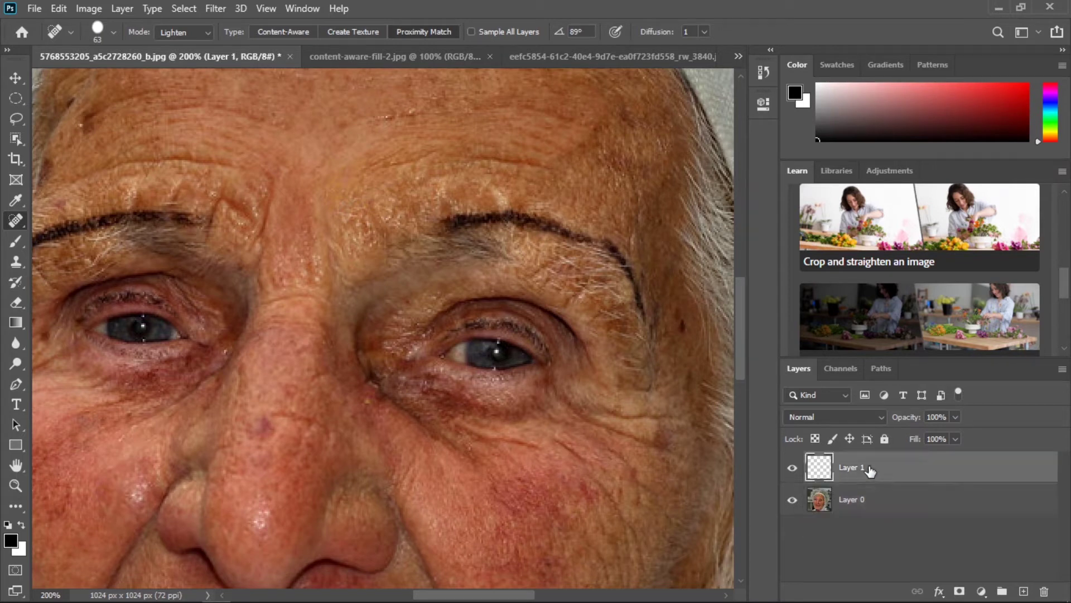
click(121, 478)
Heal the wrinkles and pale streak below the right eye on Layer 1, then delete Layer 1
click(513, 507)
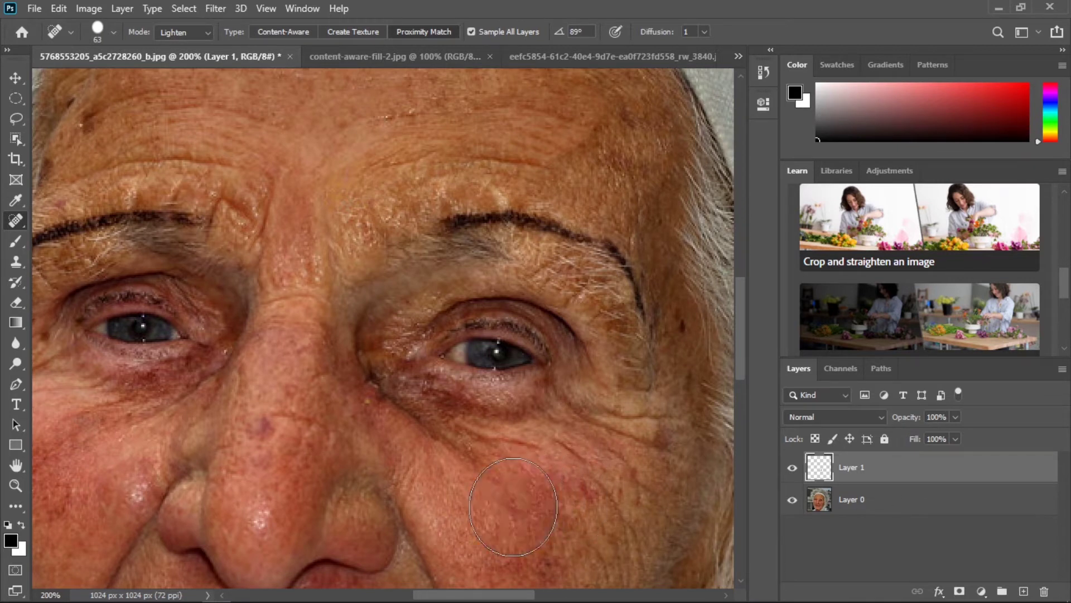
click(551, 509)
click(505, 509)
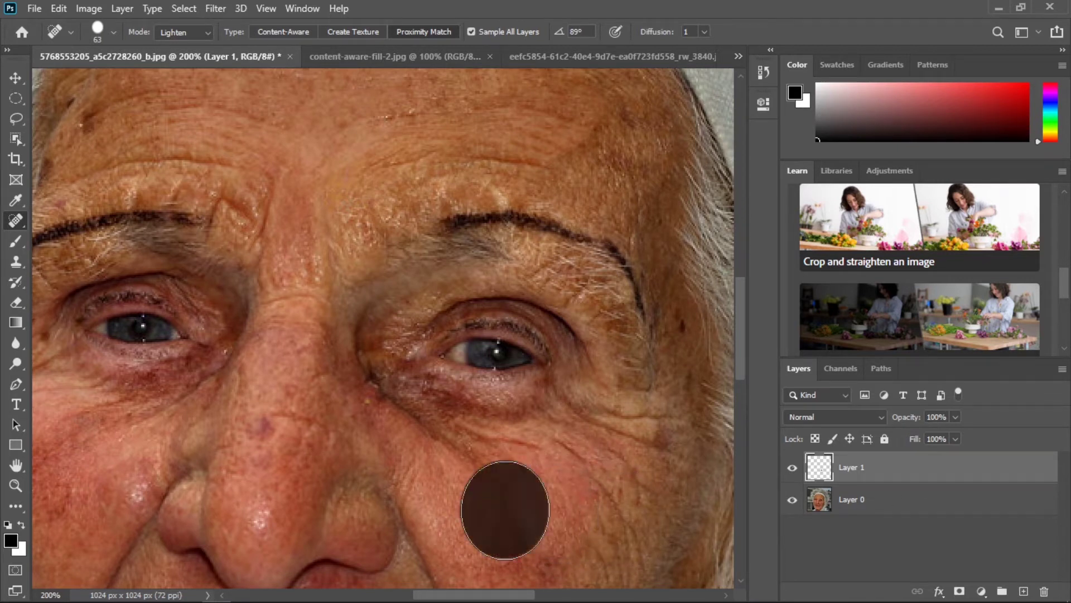
click(505, 538)
click(596, 547)
click(604, 507)
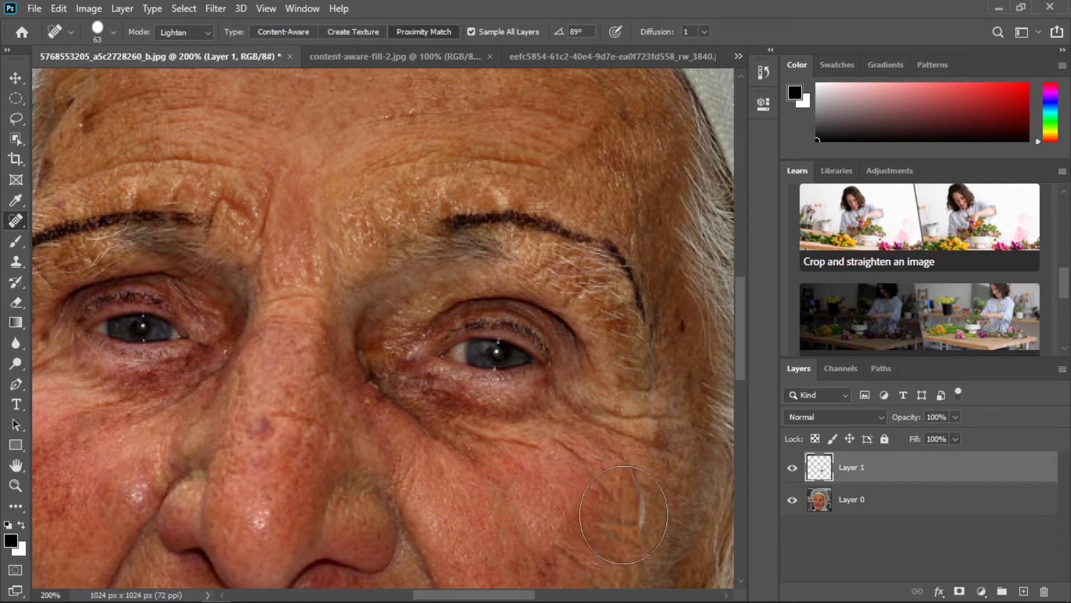
click(624, 515)
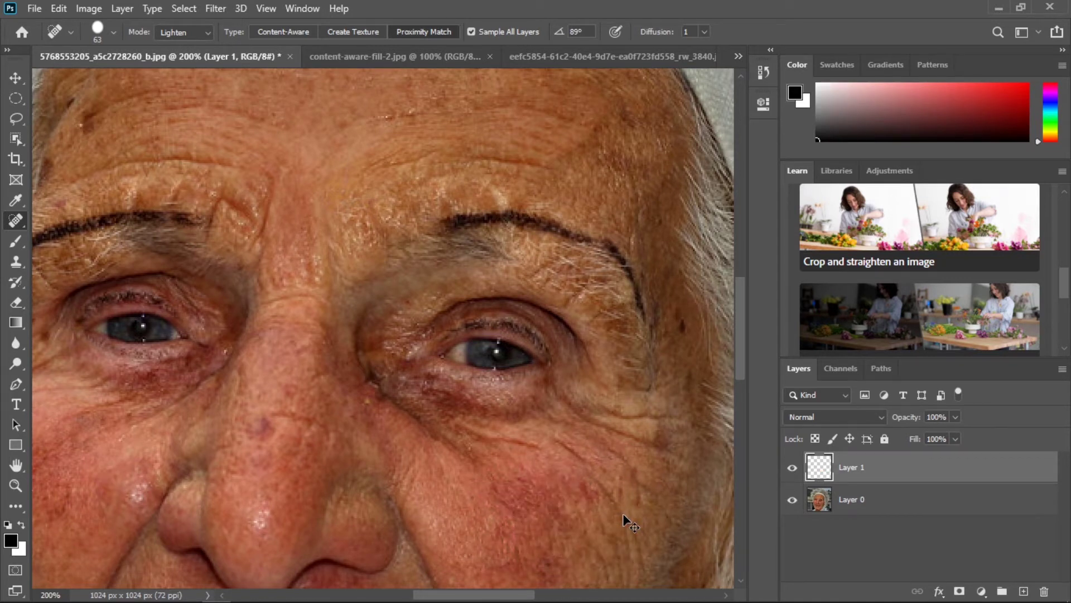
key(Delete)
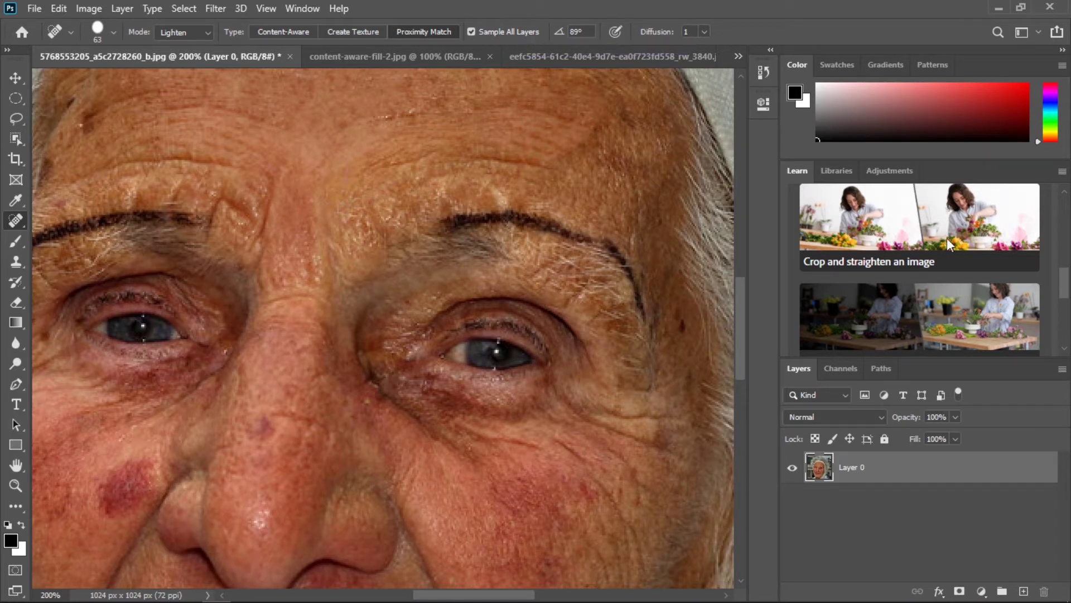
Add a fresh empty Layer 1 above Layer 0 and choose Proximity Match healing
click(1023, 590)
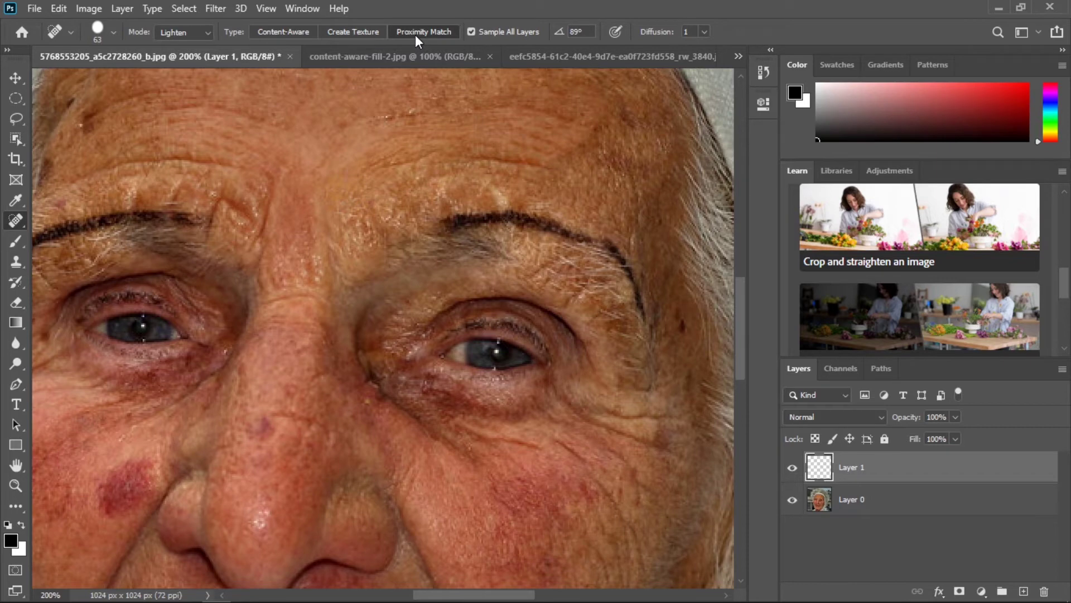
click(434, 32)
Zoom and pan to frame the eyebrows, then try picking a source point above the brow
key(ctrl+minus)
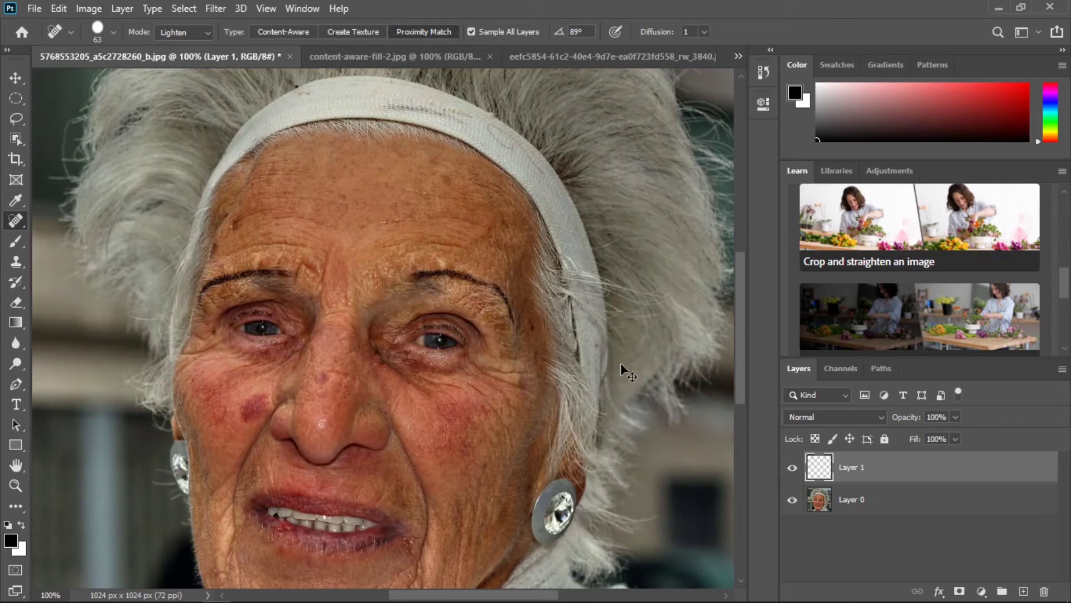
key(ctrl+minus)
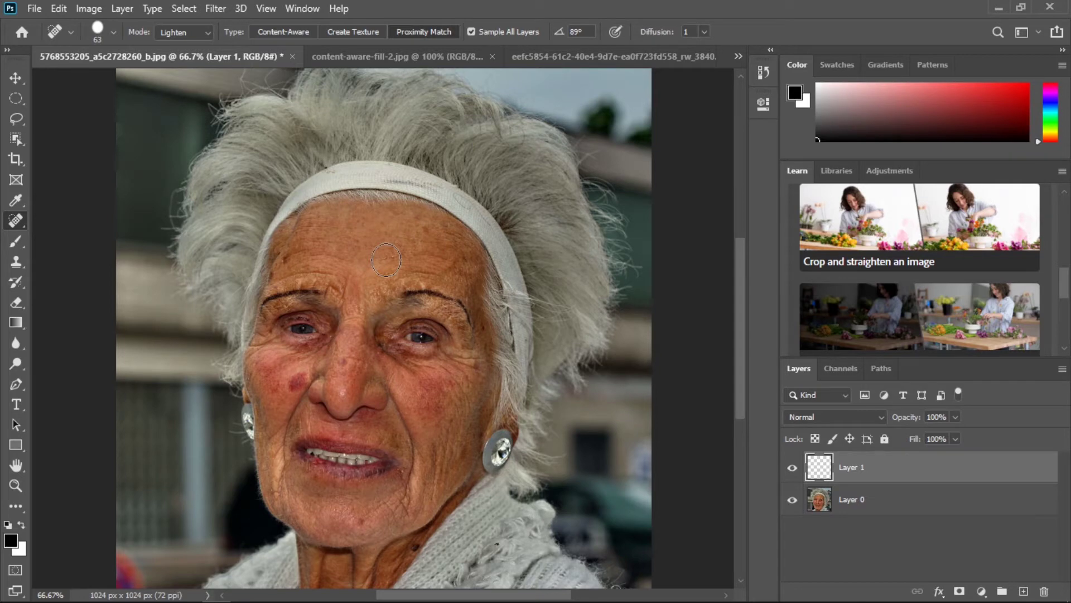
key(ctrl+1)
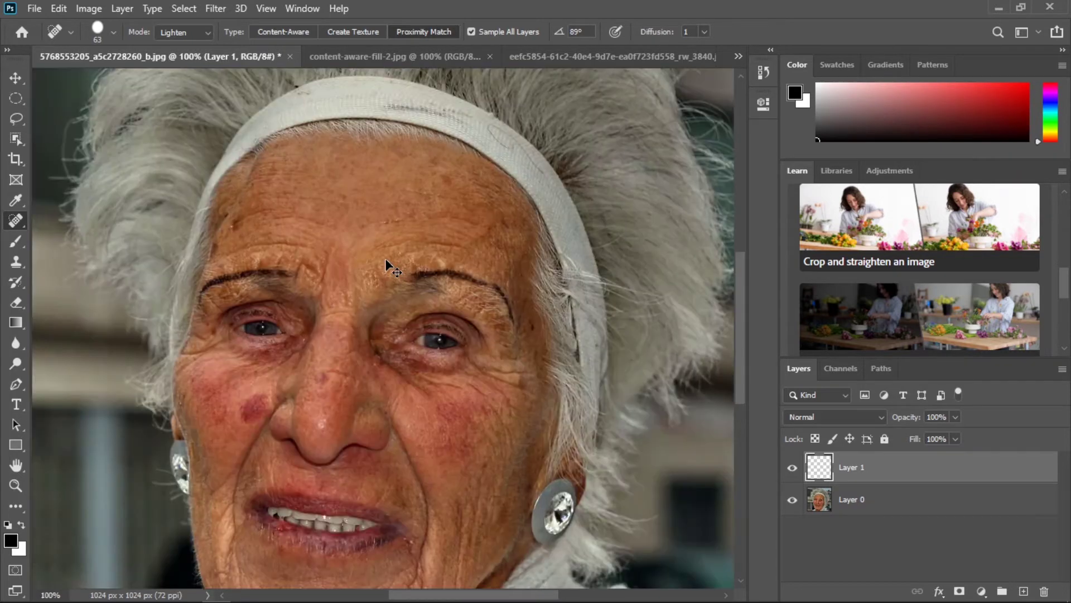
key(ctrl+plus)
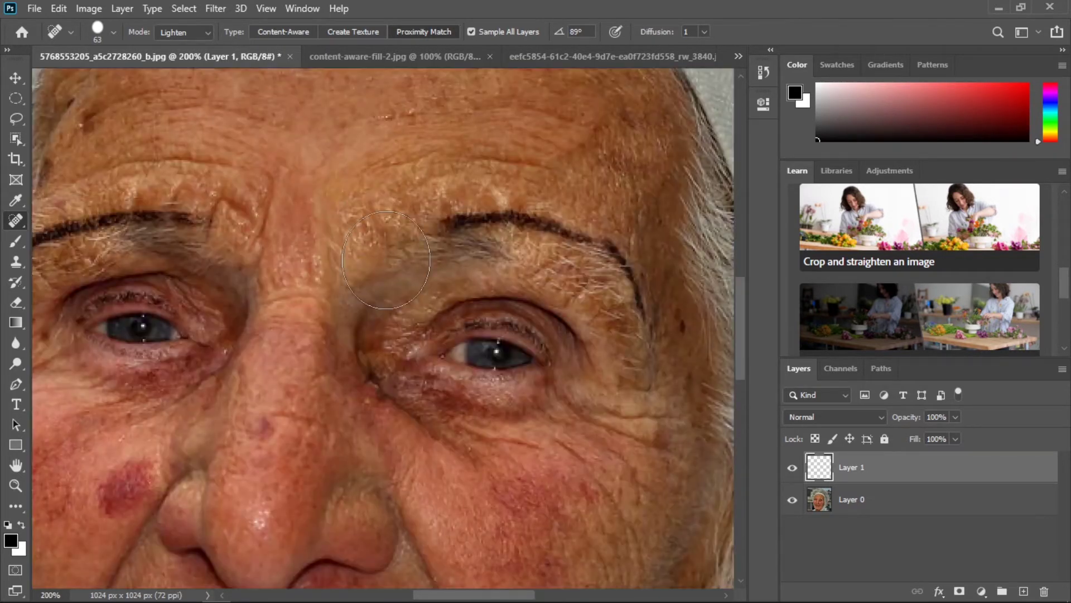
key(ctrl+minus)
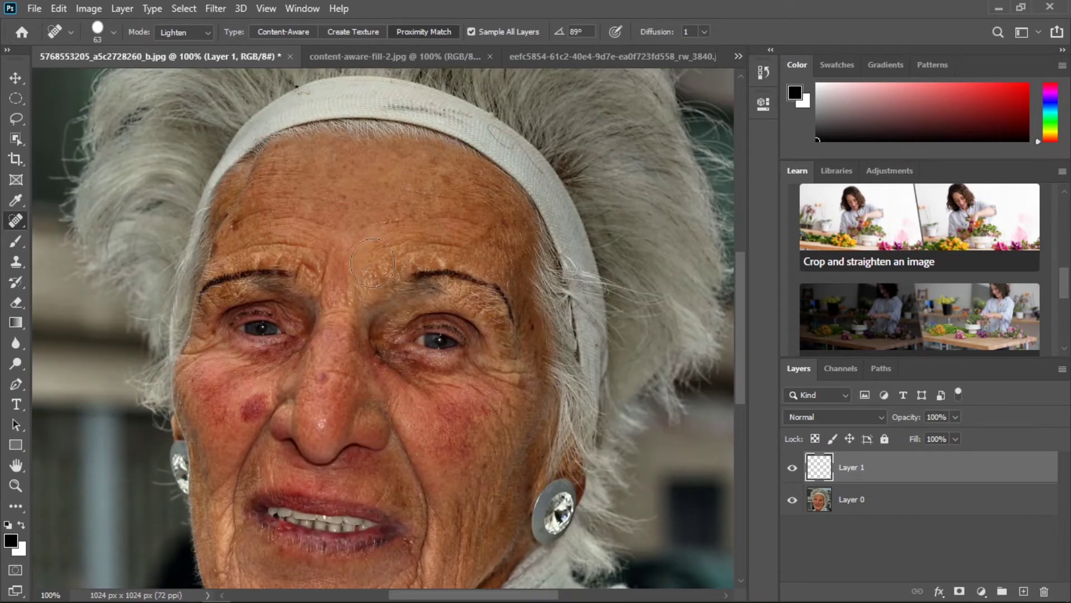
mouse_move(367, 247)
mouse_down()
mouse_move(436, 294)
mouse_move(331, 257)
mouse_up()
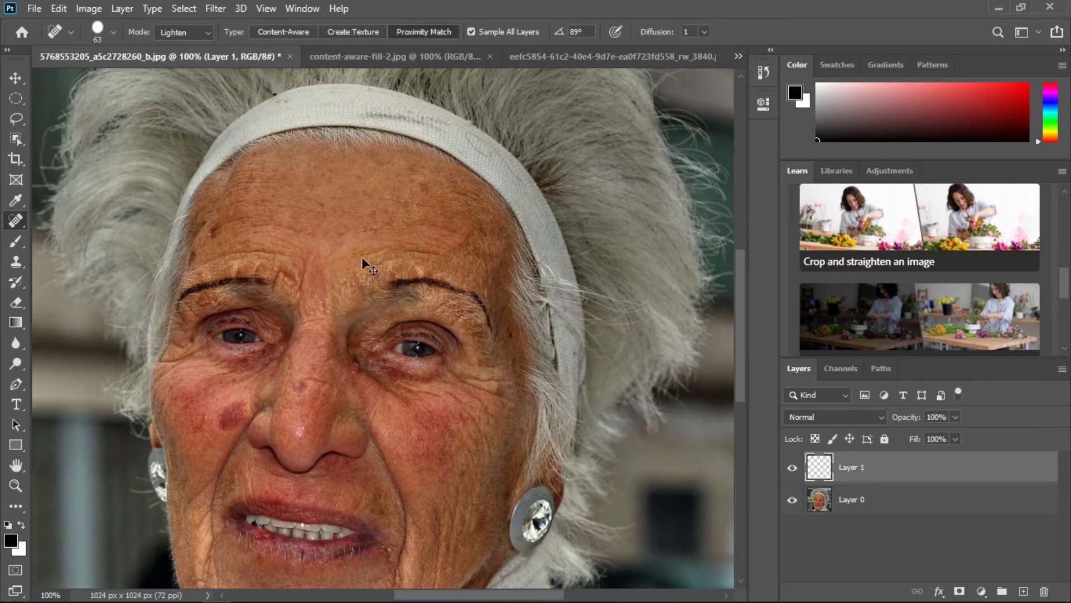
key(ctrl+plus)
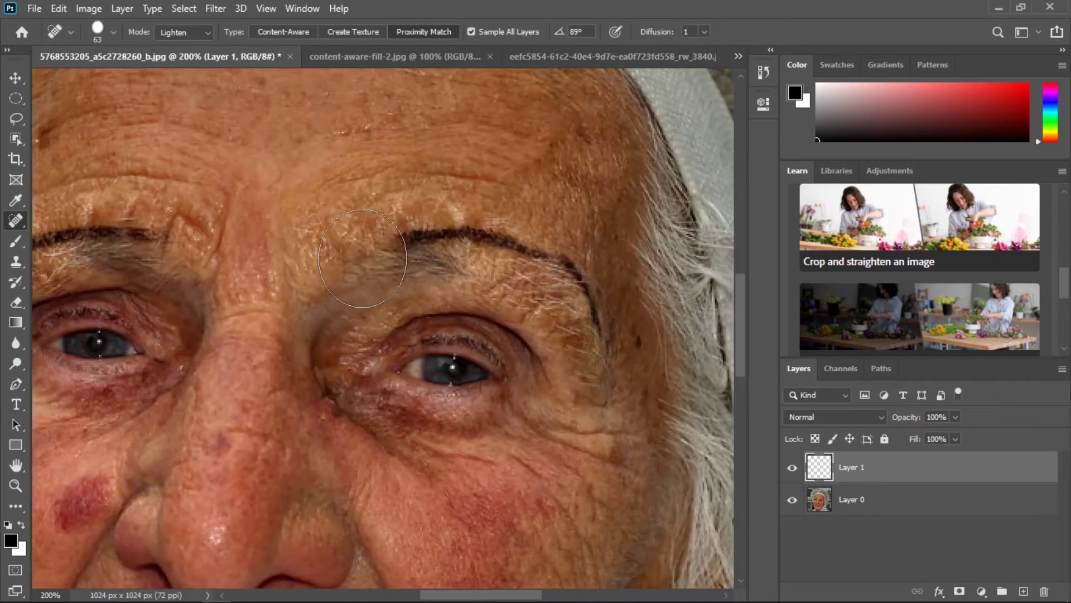
alt+click(362, 258)
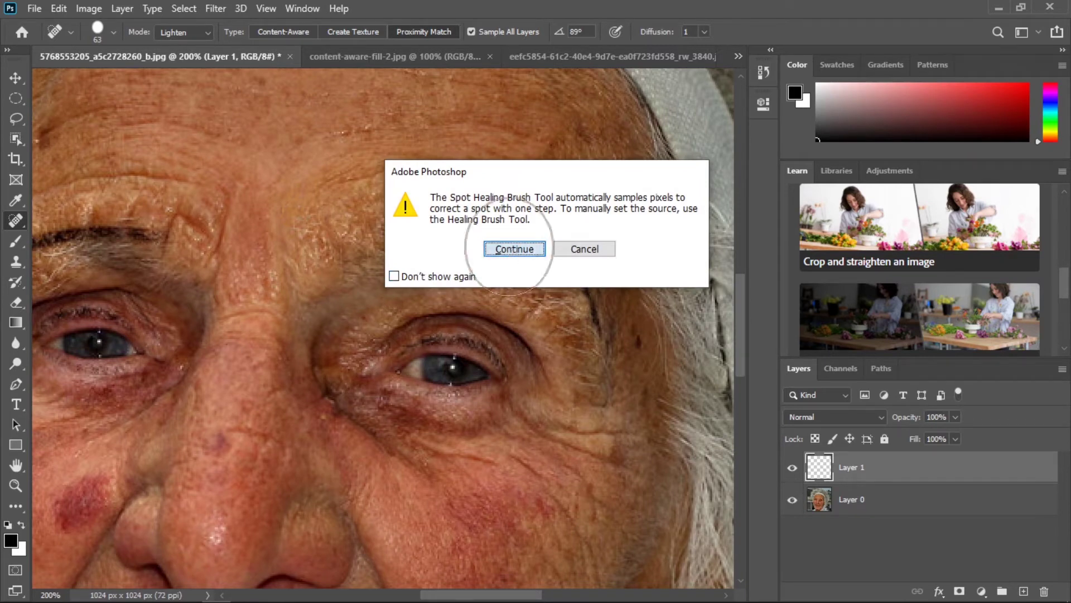
Continue past the automatic-sampling notice and pan to show the forehead and headscarf
click(513, 249)
mouse_move(301, 185)
mouse_down()
mouse_move(425, 317)
mouse_move(408, 322)
mouse_up()
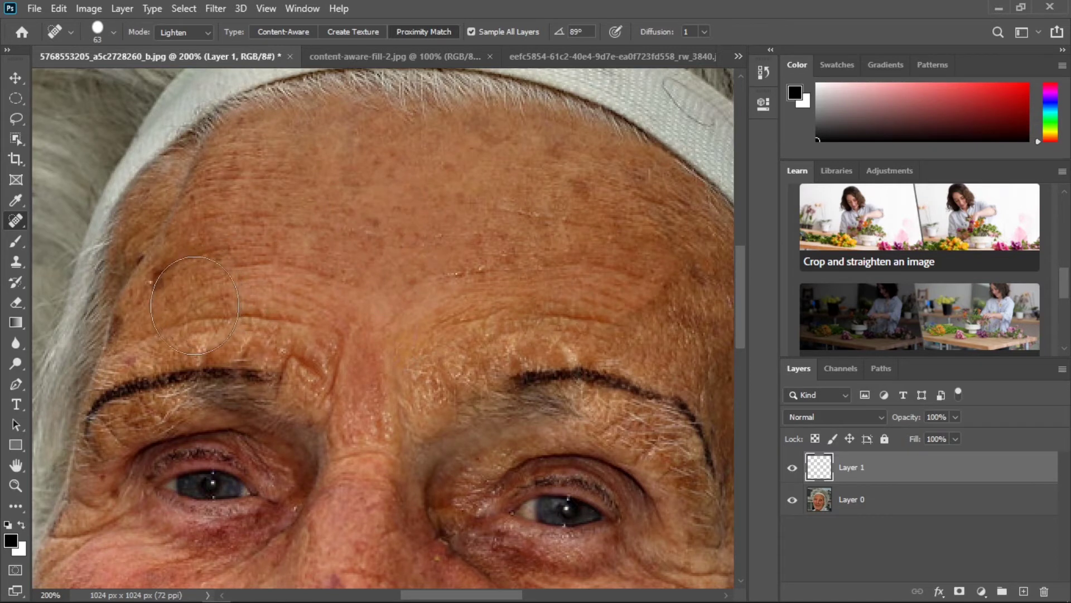
Shrink the brush, set Content-Aware, and heal the wrinkle above the left eyebrow
key(bracketleft)
key(bracketleft)
key(bracketleft)
key(bracketleft)
key(bracketleft)
key(bracketleft)
key(bracketleft)
click(280, 31)
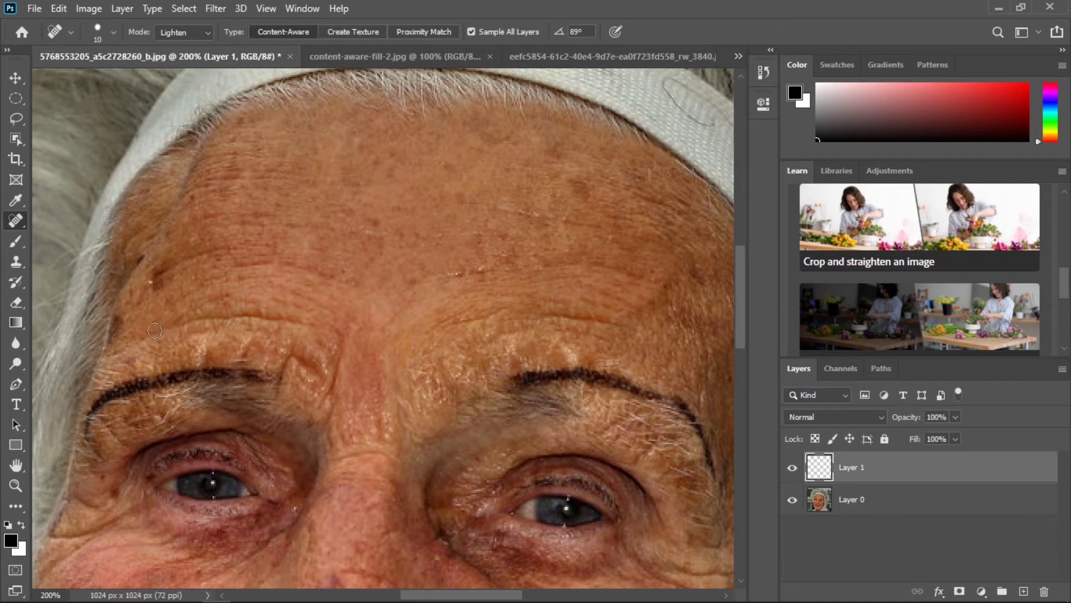
click(147, 333)
mouse_move(147, 333)
mouse_down()
mouse_move(219, 319)
mouse_move(318, 329)
mouse_up()
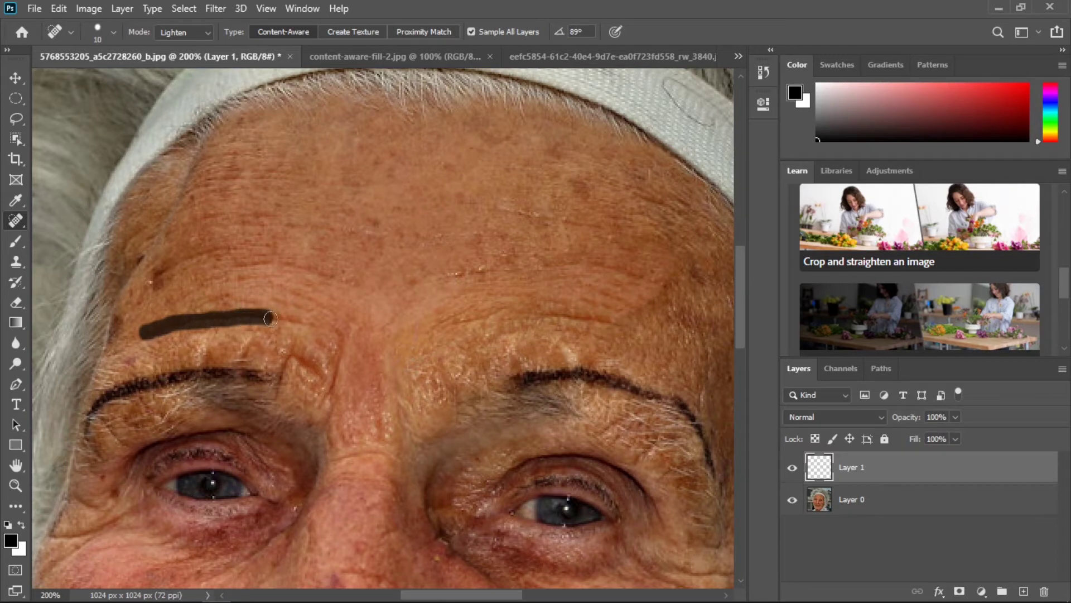
drag(334, 333, 337, 334)
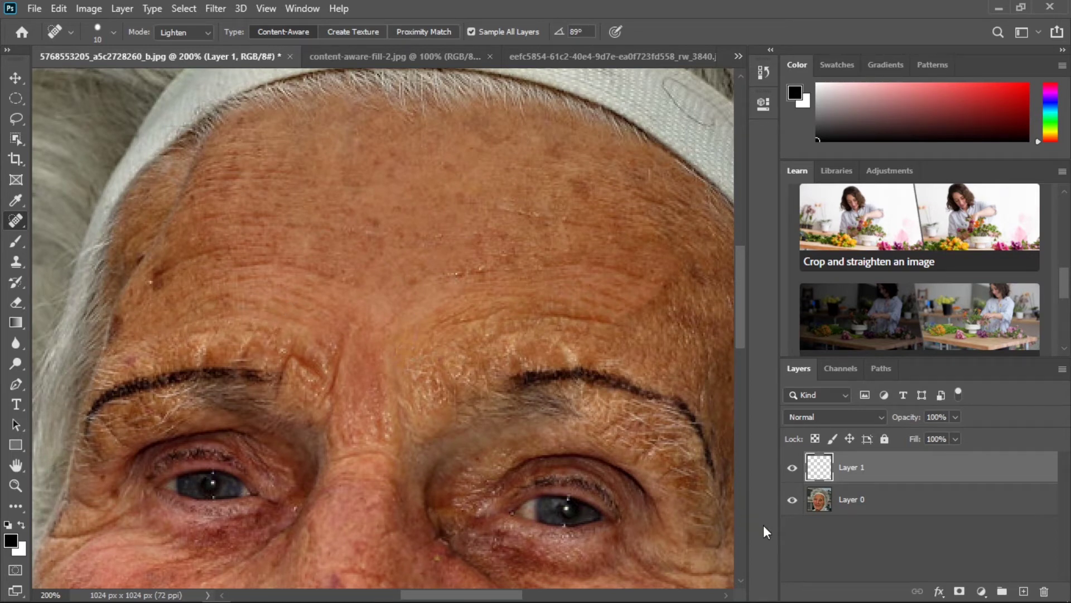
click(793, 468)
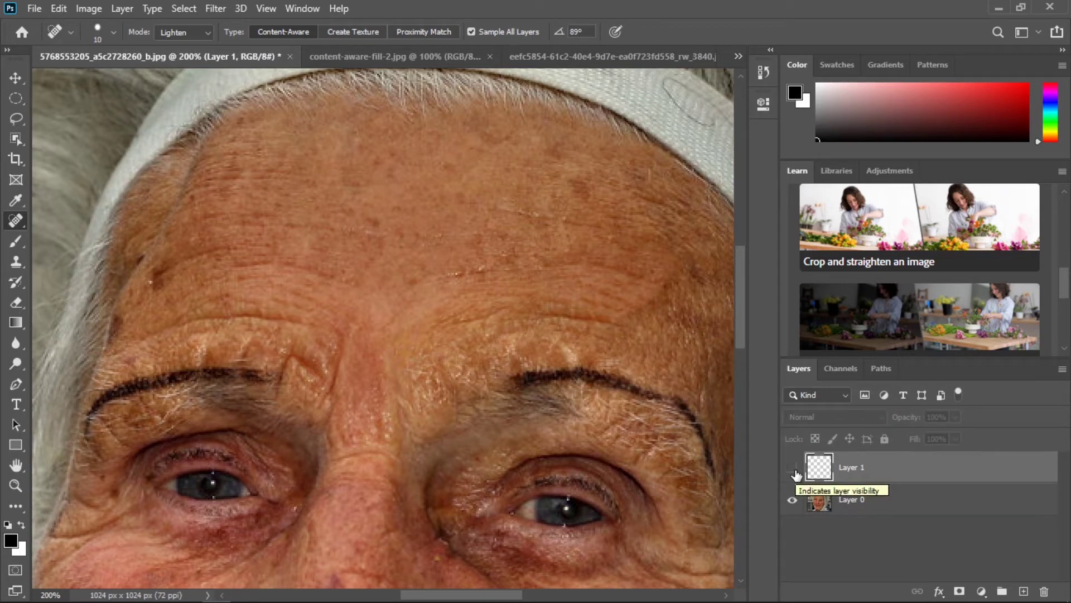
click(793, 468)
click(793, 468)
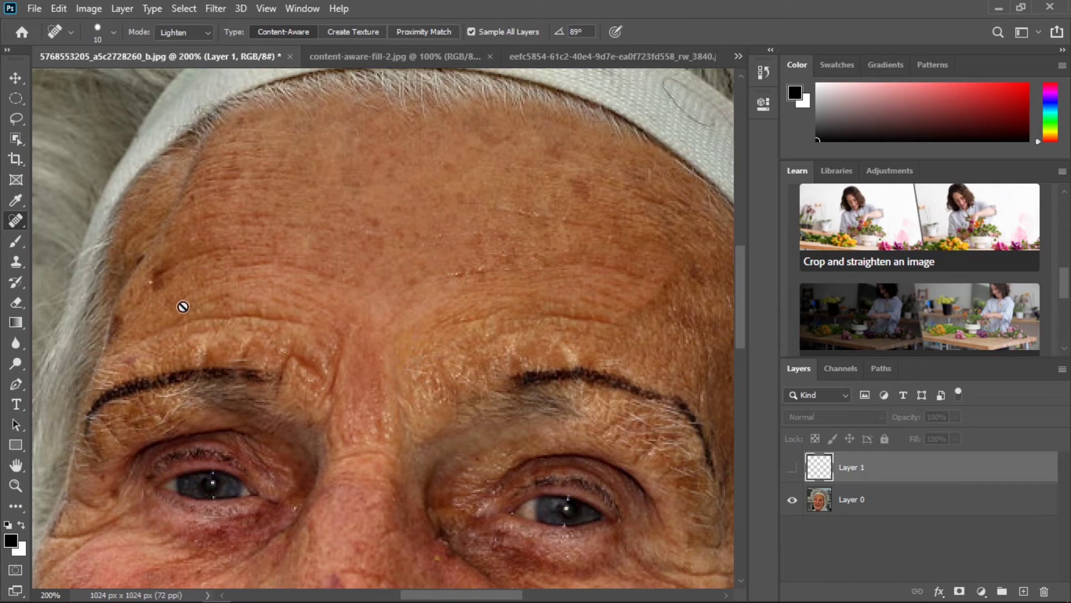
click(793, 470)
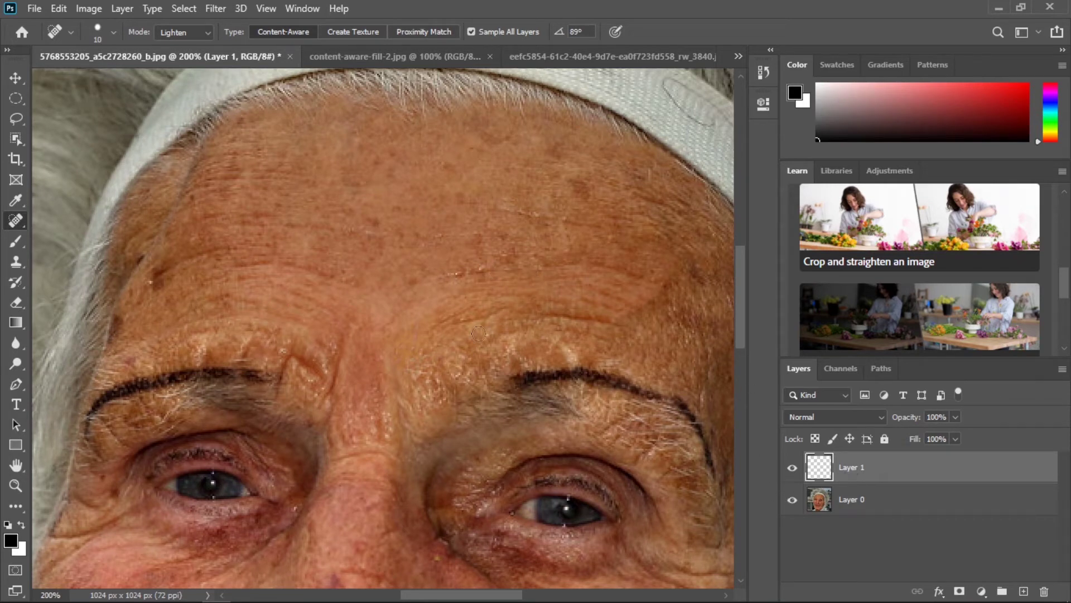
Heal the horizontal wrinkles across the central and upper forehead and just above the brows
mouse_move(430, 277)
mouse_down()
mouse_move(583, 266)
mouse_move(658, 280)
mouse_up()
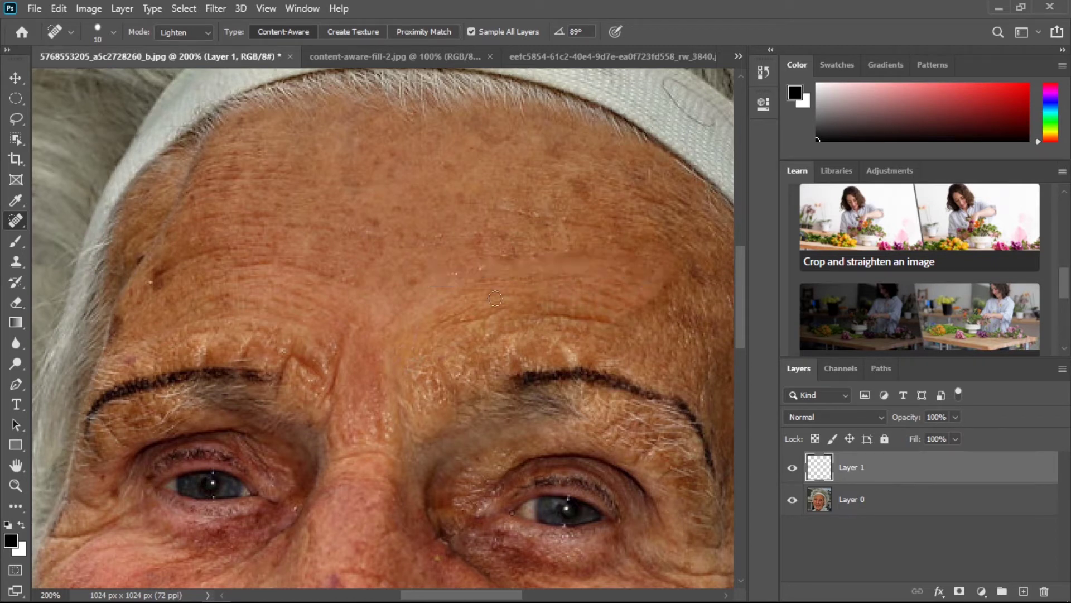
mouse_move(441, 319)
mouse_down()
mouse_move(558, 311)
mouse_move(635, 329)
mouse_up()
drag(490, 298, 615, 304)
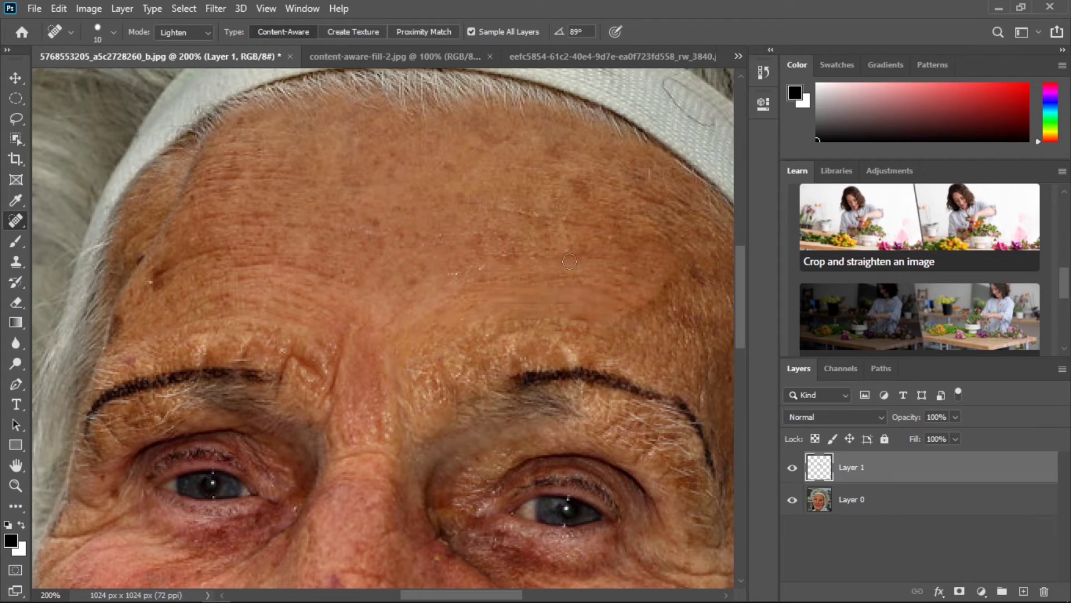
mouse_move(499, 279)
mouse_down()
mouse_move(609, 284)
mouse_move(641, 308)
mouse_up()
drag(513, 254, 650, 257)
drag(491, 206, 621, 229)
drag(514, 166, 673, 204)
mouse_move(550, 189)
mouse_down()
mouse_move(658, 210)
mouse_move(555, 209)
mouse_move(672, 240)
mouse_up()
drag(463, 288, 534, 286)
drag(434, 310, 513, 293)
drag(410, 330, 561, 310)
drag(438, 333, 599, 327)
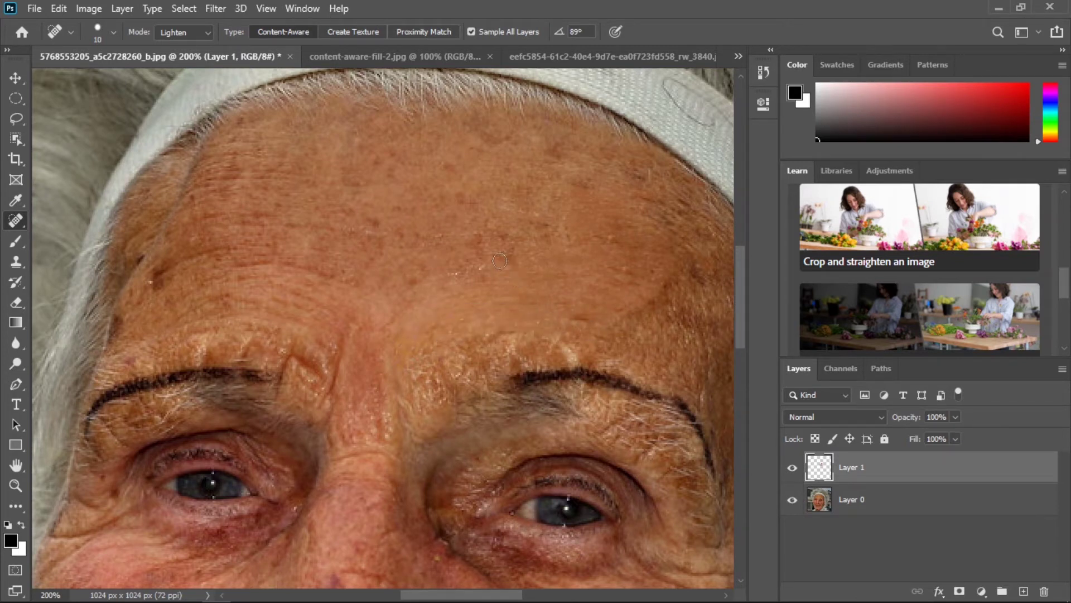
drag(500, 261, 538, 261)
Heal the left-side forehead wrinkles, then hide Layer 1 to compare with the original
drag(248, 261, 349, 276)
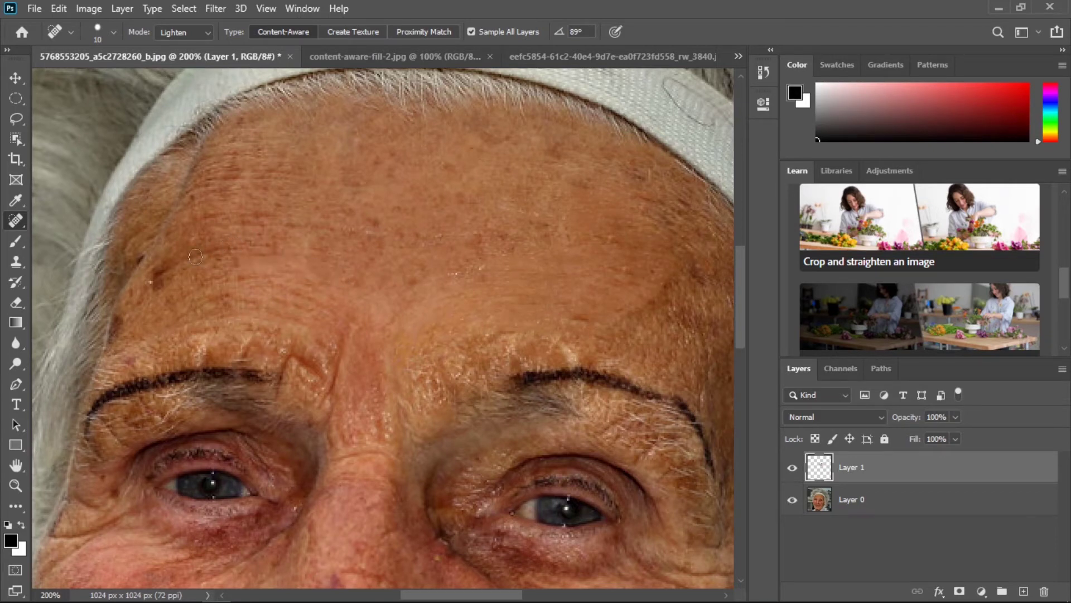
drag(160, 267, 240, 246)
drag(187, 219, 357, 227)
drag(217, 178, 300, 179)
drag(233, 159, 307, 164)
click(242, 149)
drag(243, 149, 304, 151)
drag(216, 171, 315, 178)
mouse_move(261, 236)
mouse_down()
mouse_move(315, 237)
mouse_move(265, 244)
mouse_move(316, 246)
mouse_up()
drag(209, 251, 313, 255)
mouse_move(179, 288)
mouse_down()
mouse_move(260, 285)
mouse_move(215, 279)
mouse_move(245, 276)
mouse_up()
mouse_move(177, 269)
mouse_down()
mouse_move(226, 262)
mouse_move(173, 250)
mouse_move(221, 238)
mouse_move(223, 192)
mouse_move(240, 190)
mouse_move(207, 176)
mouse_move(234, 157)
mouse_up()
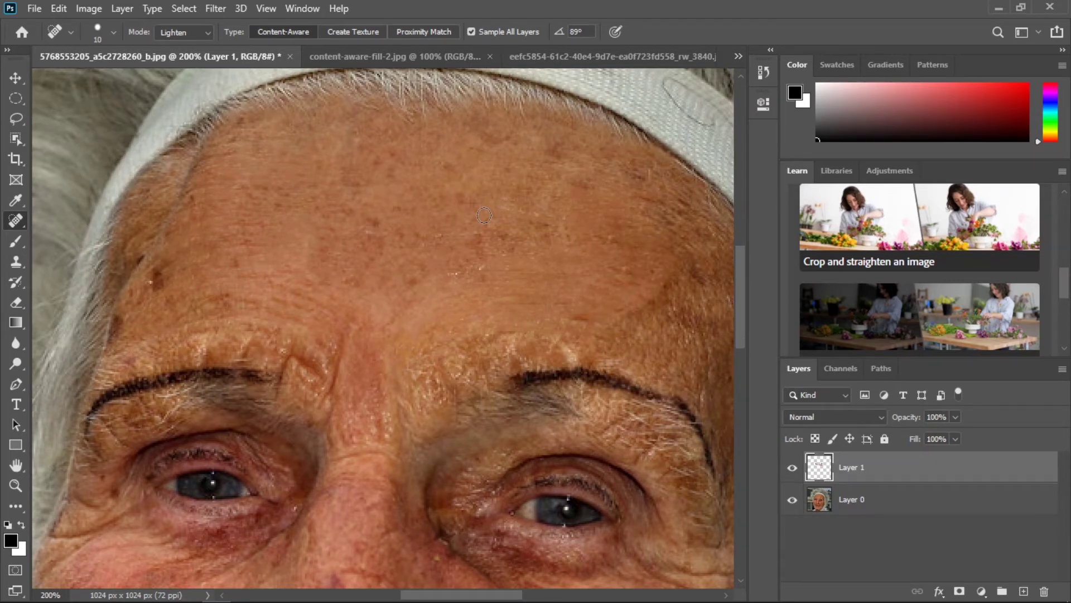
click(791, 468)
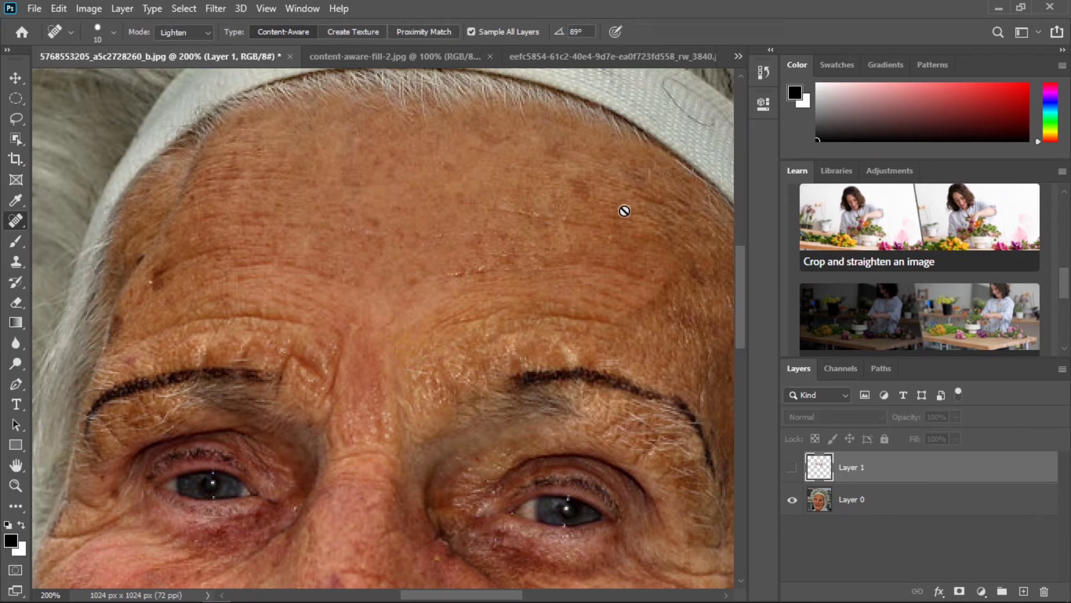
click(793, 468)
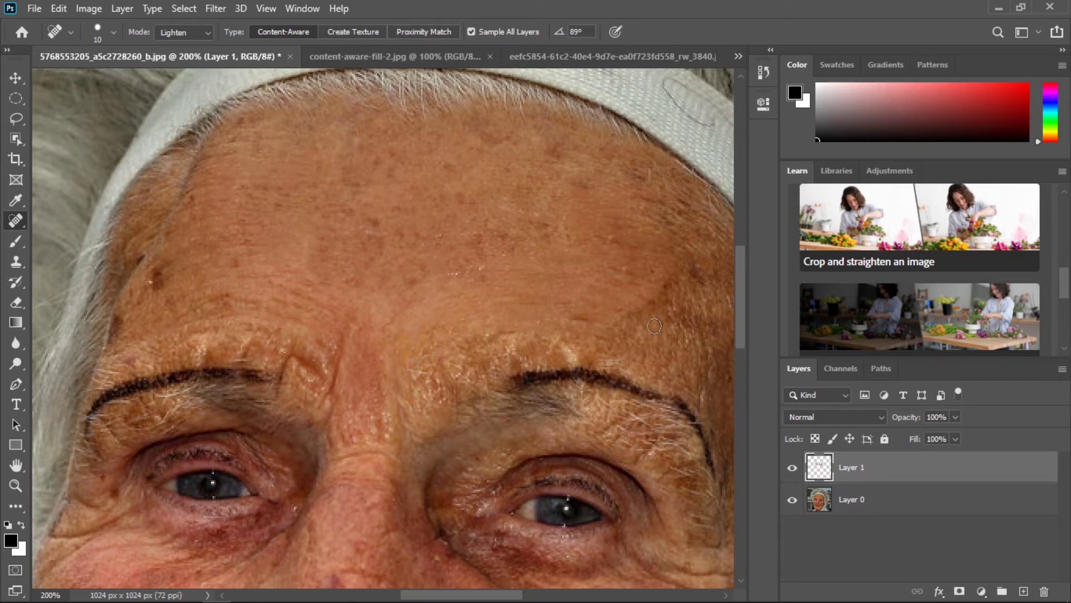
key(bracketleft)
Enlarge the brush to 25 and heal the creases above the right eyebrow
key(bracketright)
key(bracketright)
key(bracketright)
key(bracketright)
click(660, 337)
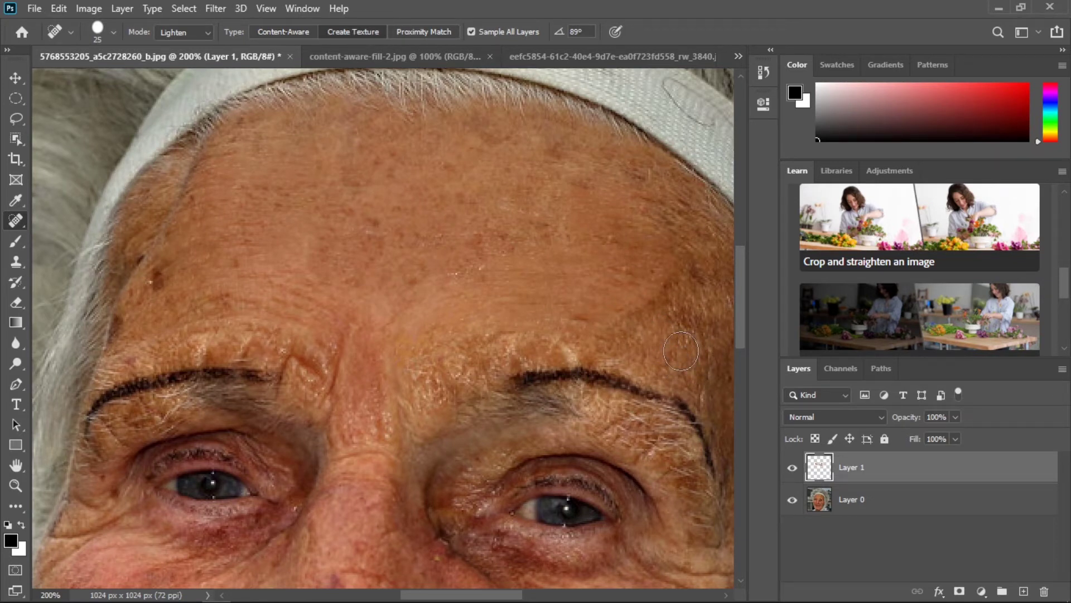
click(681, 351)
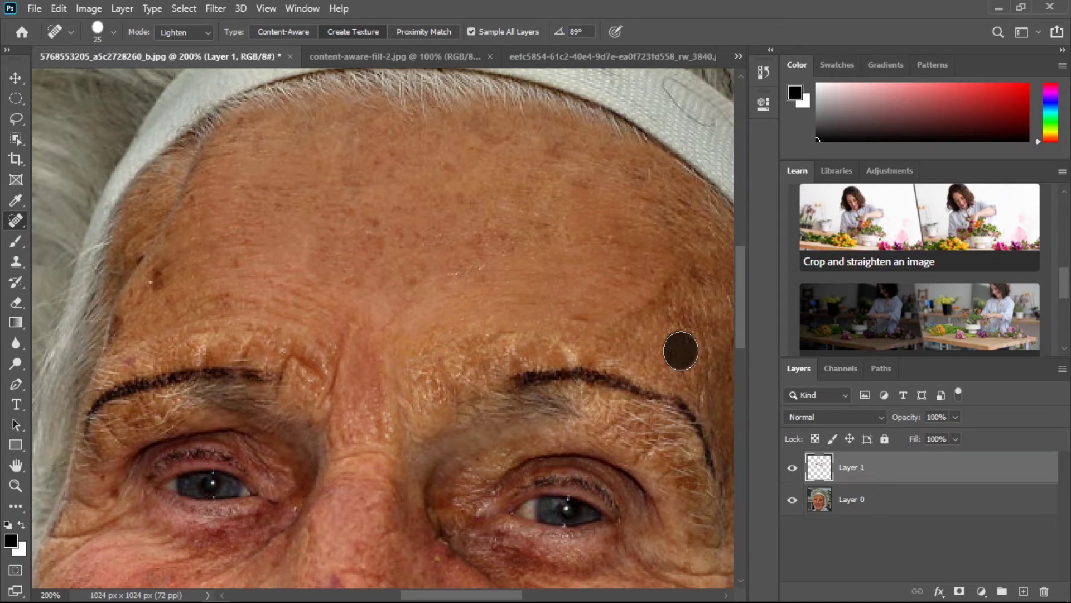
click(681, 350)
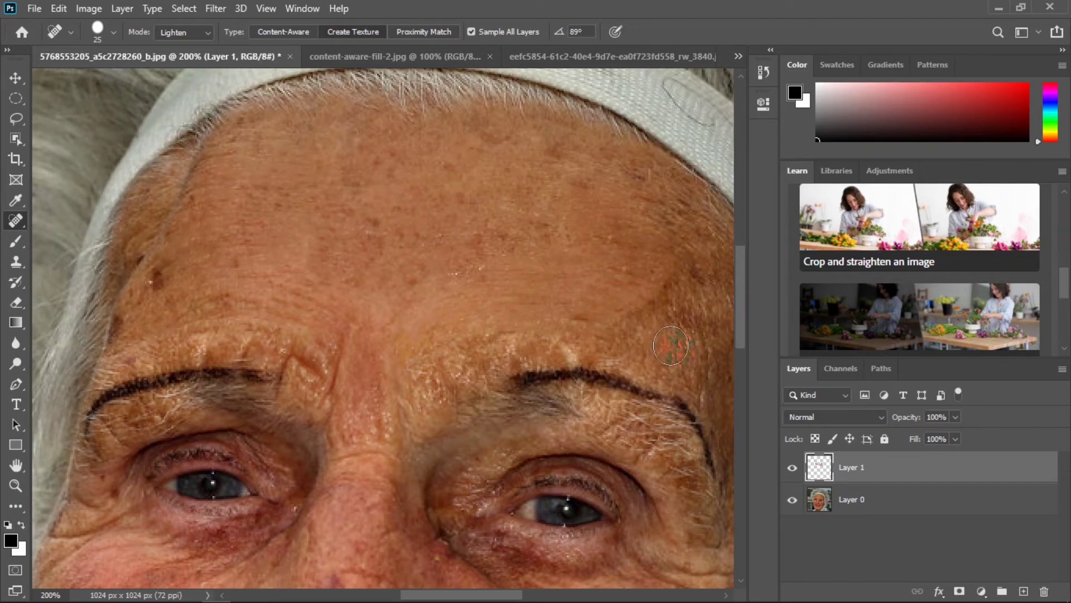
click(674, 304)
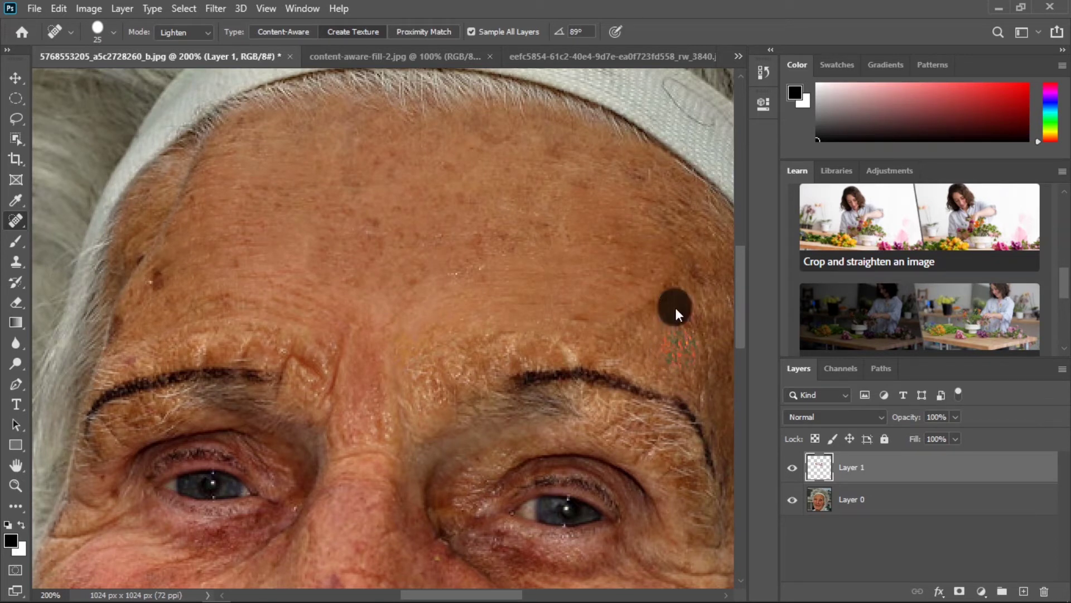
drag(671, 342, 637, 339)
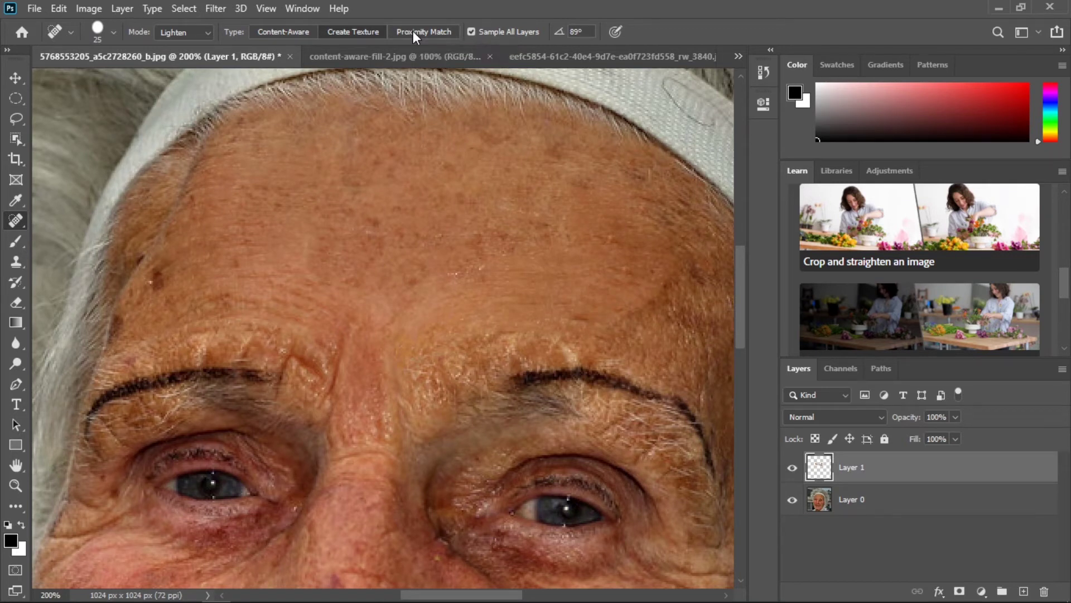
click(413, 31)
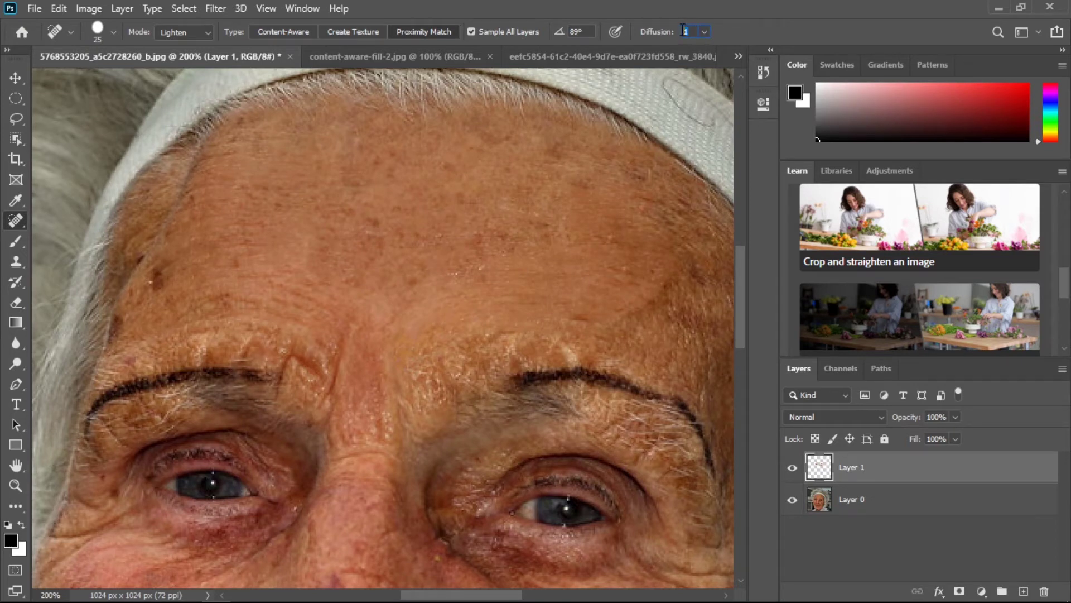
Set Diffusion 2, heal the red patch beside the nose, then raise Diffusion to 5
text(2)
mouse_move(400, 362)
mouse_down()
mouse_move(449, 227)
mouse_move(454, 100)
mouse_up()
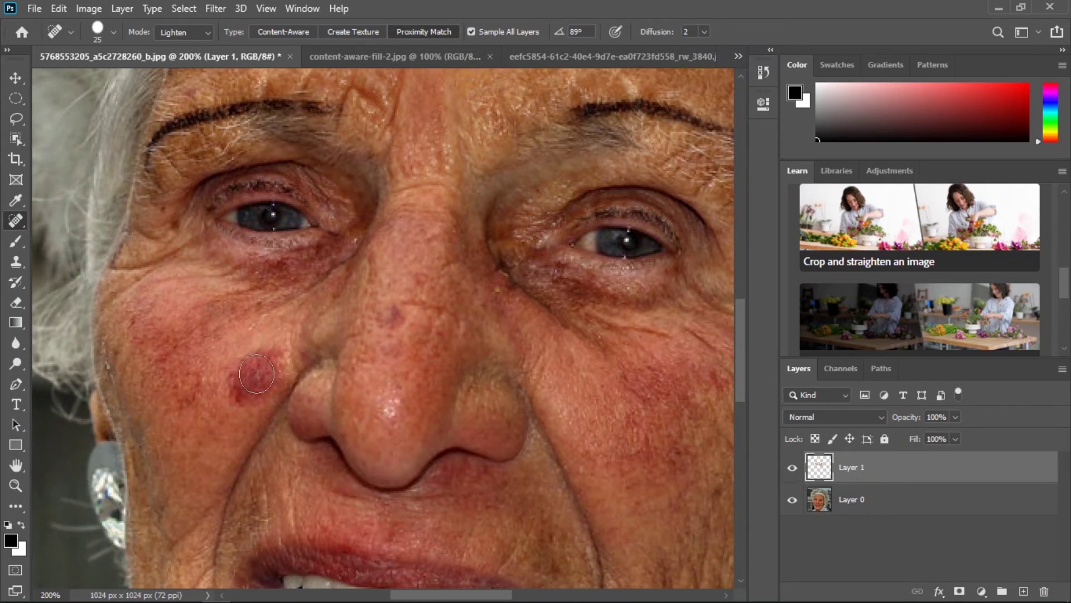
click(242, 378)
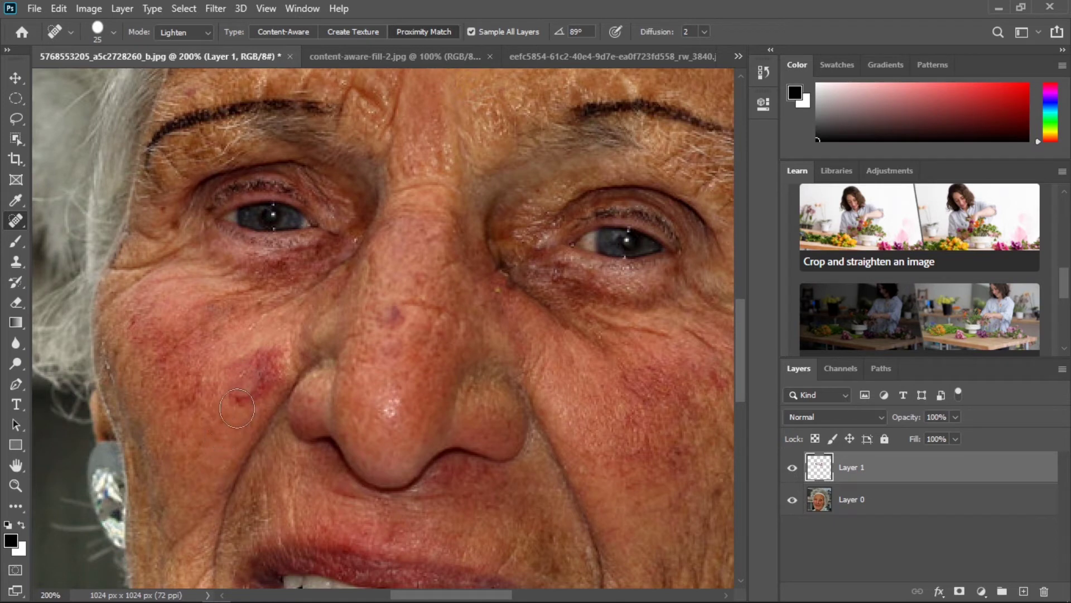
click(251, 396)
click(262, 372)
click(268, 364)
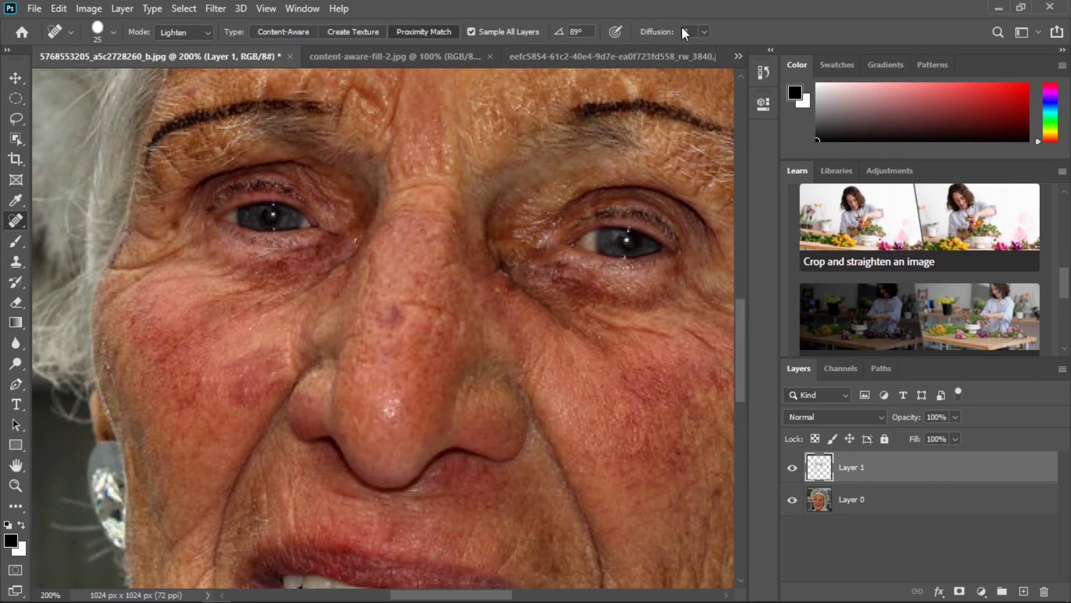
click(705, 34)
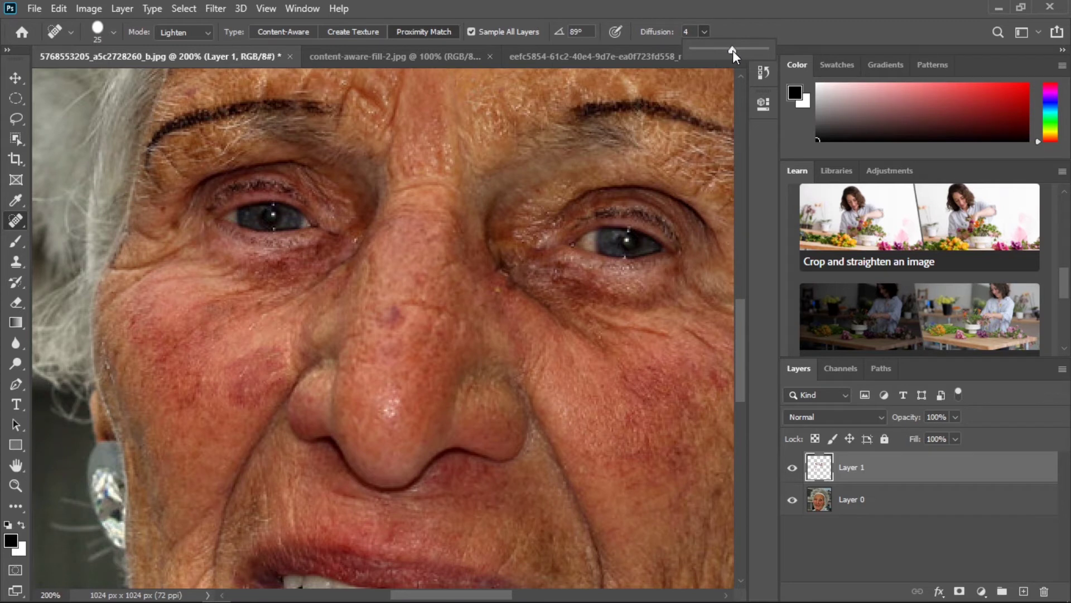
drag(736, 50, 738, 51)
key(bracketright)
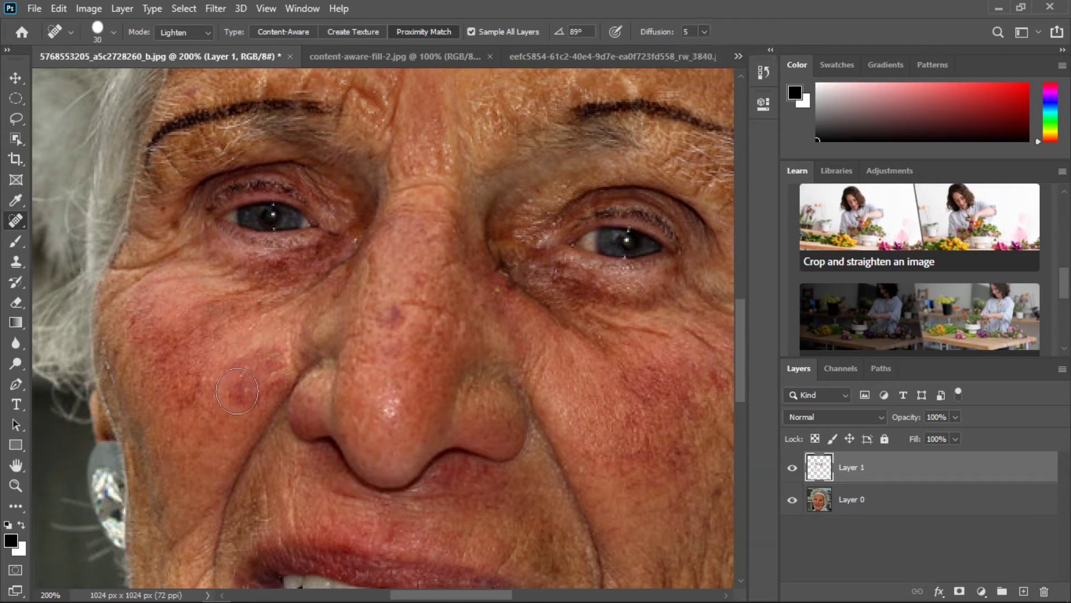
Dab away the red spots and blotches across the cheek on the image's left
click(236, 386)
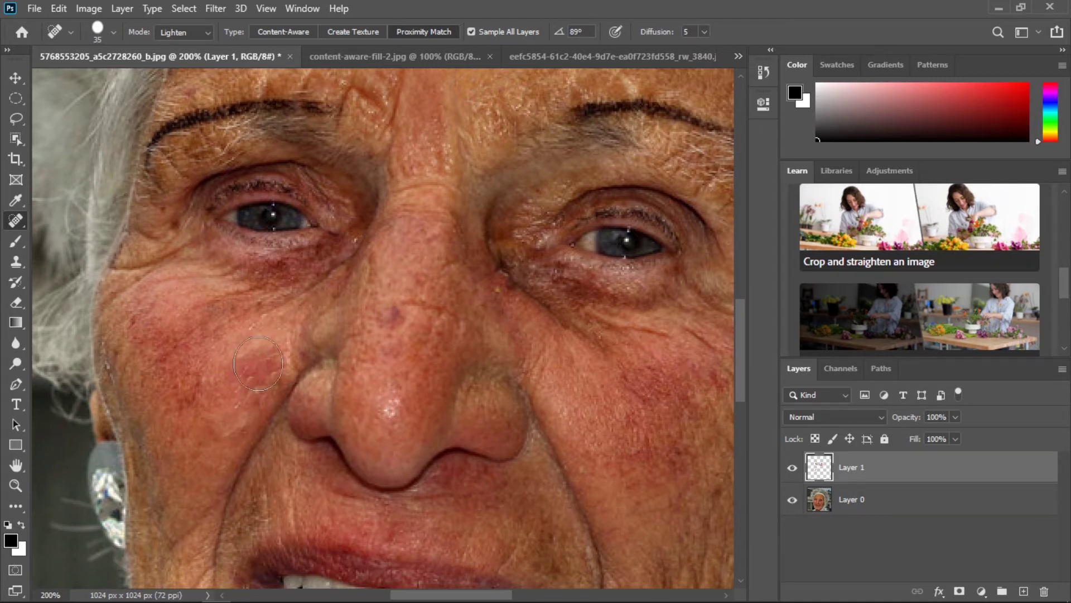
click(228, 359)
click(189, 380)
click(187, 330)
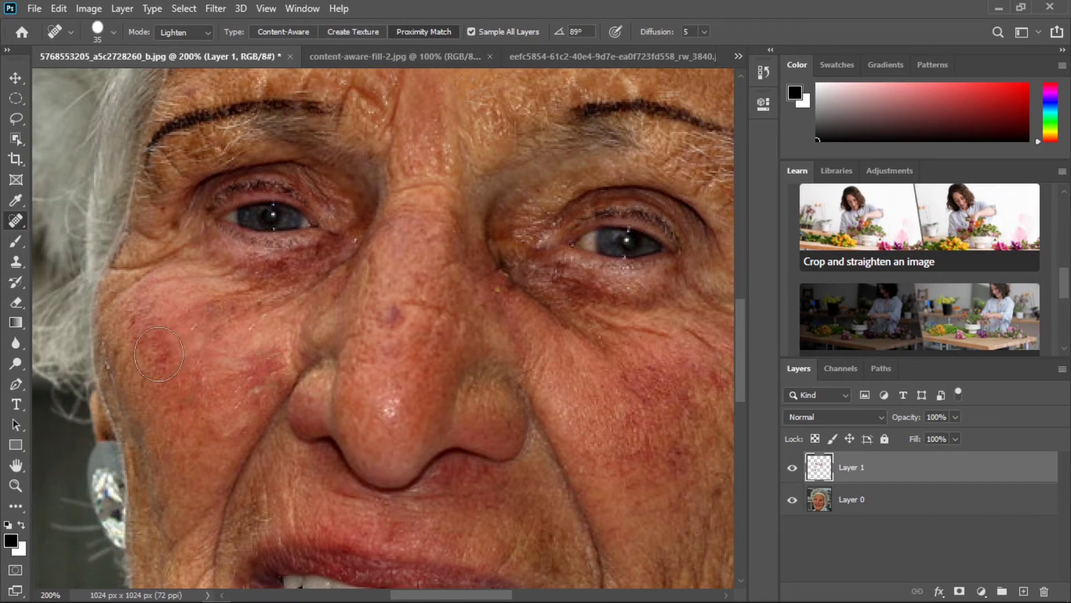
click(141, 332)
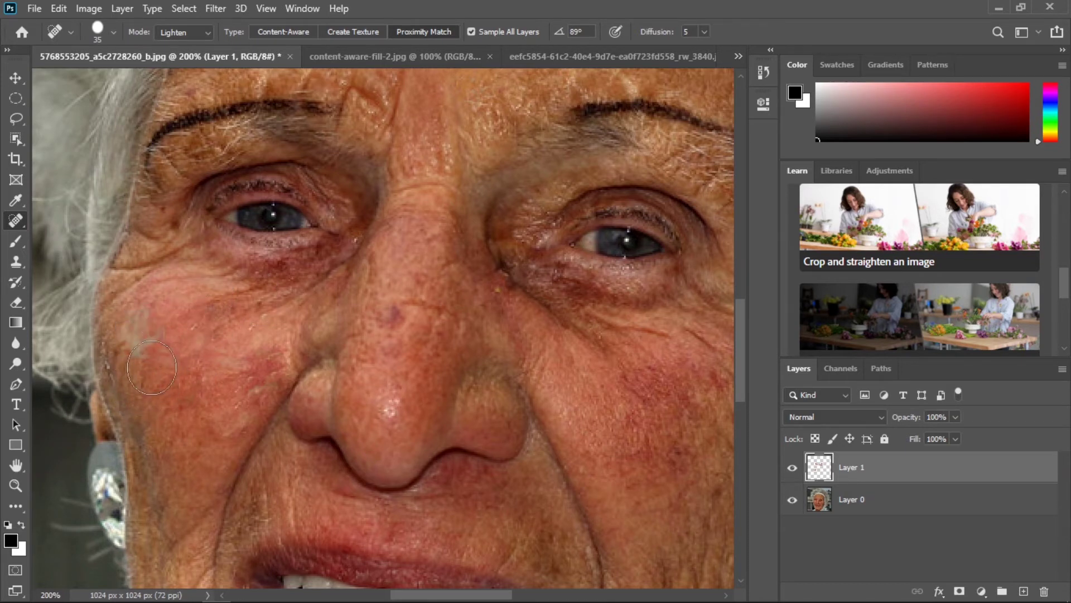
click(158, 402)
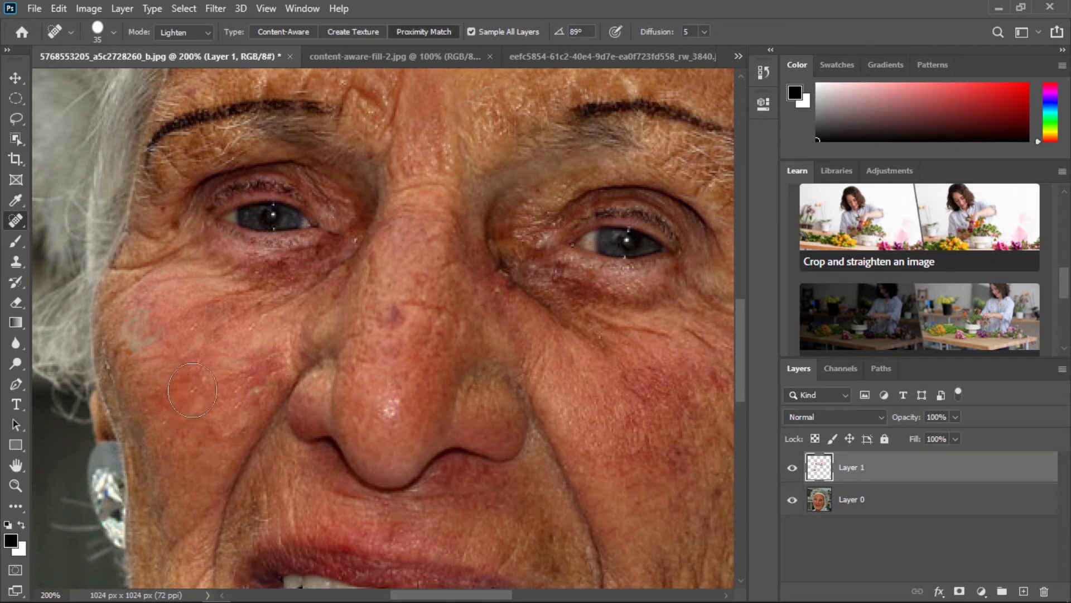
click(220, 408)
click(205, 440)
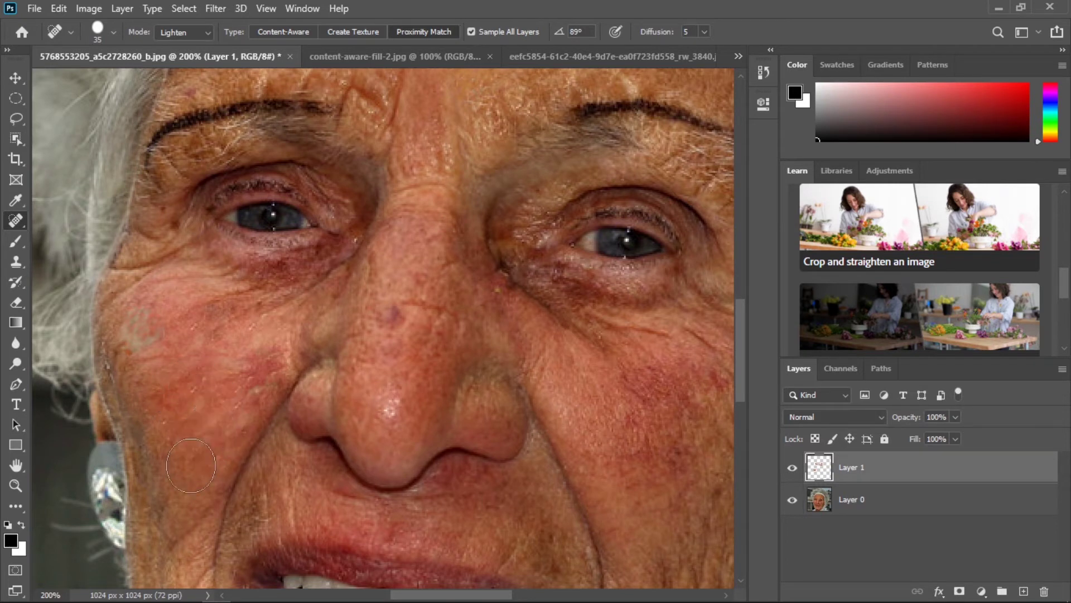
click(172, 483)
click(251, 374)
click(235, 302)
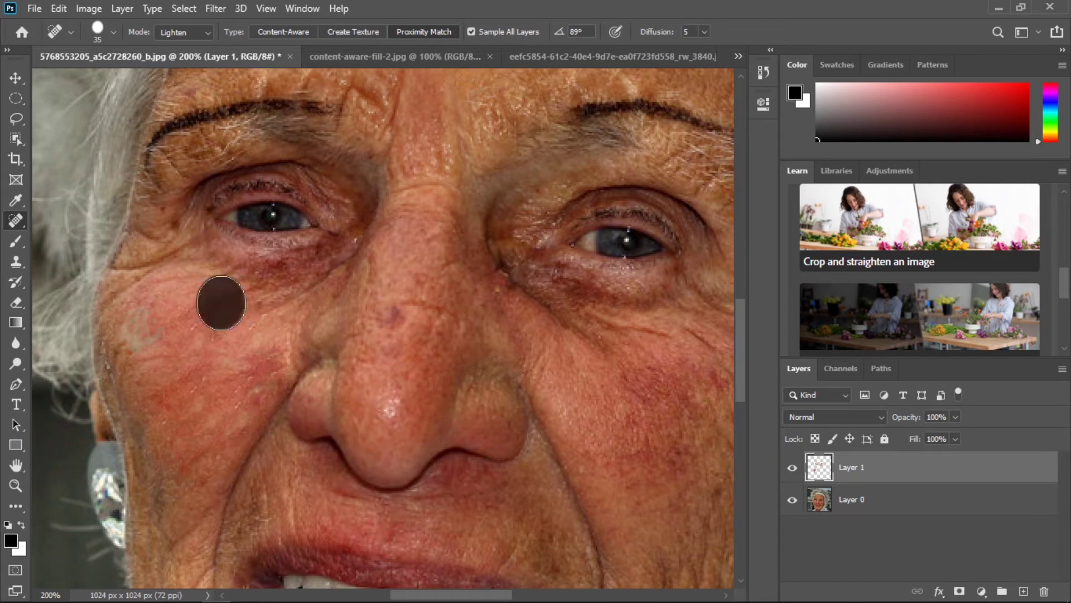
click(243, 294)
click(218, 301)
click(251, 348)
click(257, 368)
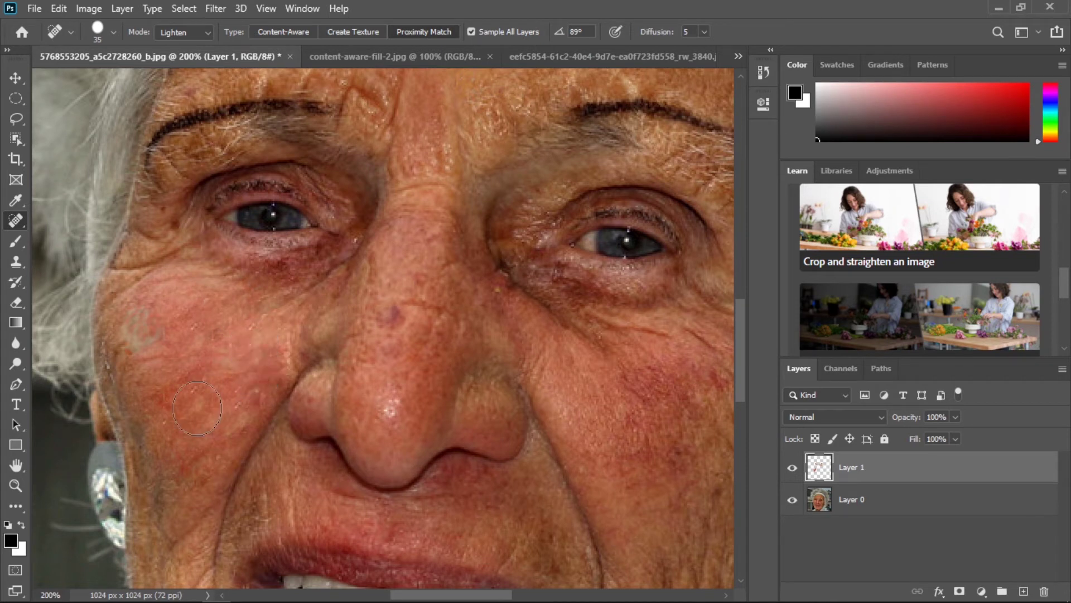
Stroke over the wrinkles and creases on the right-side cheek near the earring
click(636, 413)
mouse_move(636, 382)
mouse_down()
mouse_move(671, 403)
mouse_move(684, 430)
mouse_up()
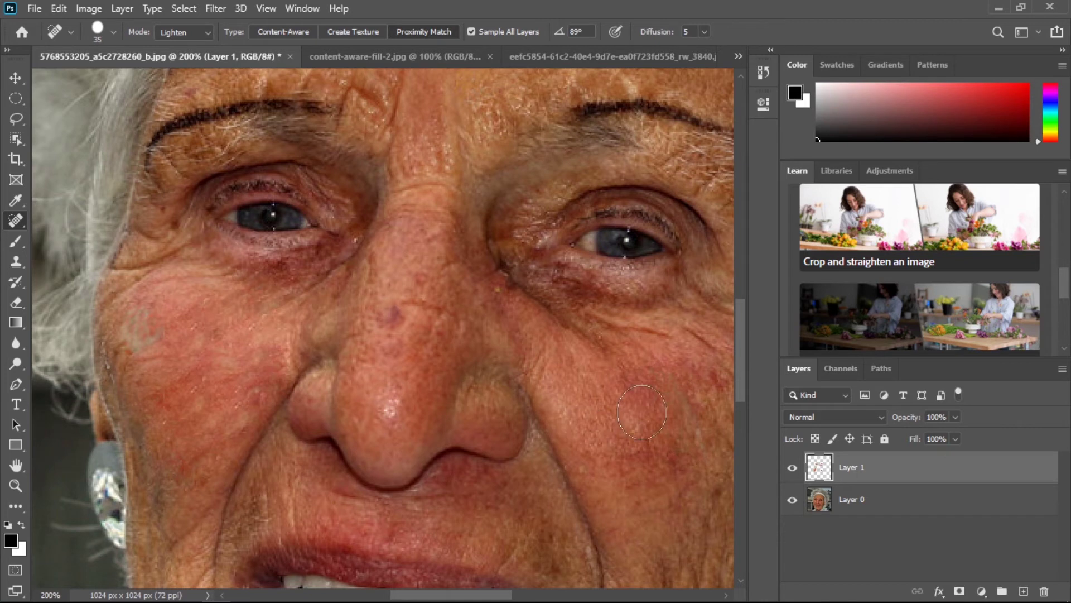
mouse_move(594, 342)
mouse_down()
mouse_move(646, 394)
mouse_move(660, 464)
mouse_up()
drag(686, 371, 707, 391)
mouse_move(651, 363)
mouse_down()
mouse_move(426, 316)
mouse_move(478, 434)
mouse_up()
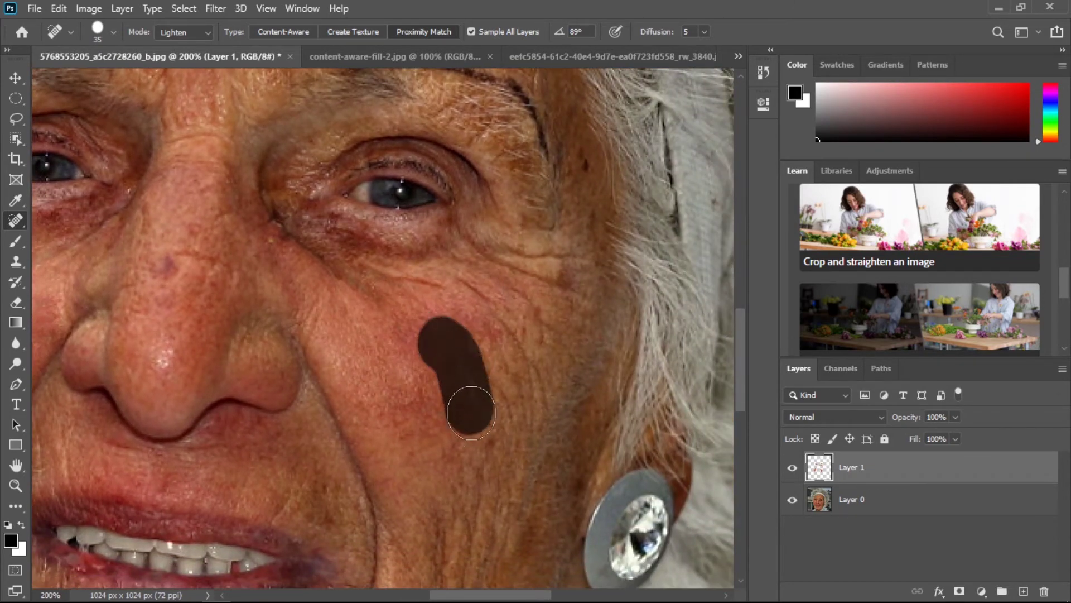
drag(487, 328, 516, 424)
drag(471, 363, 468, 521)
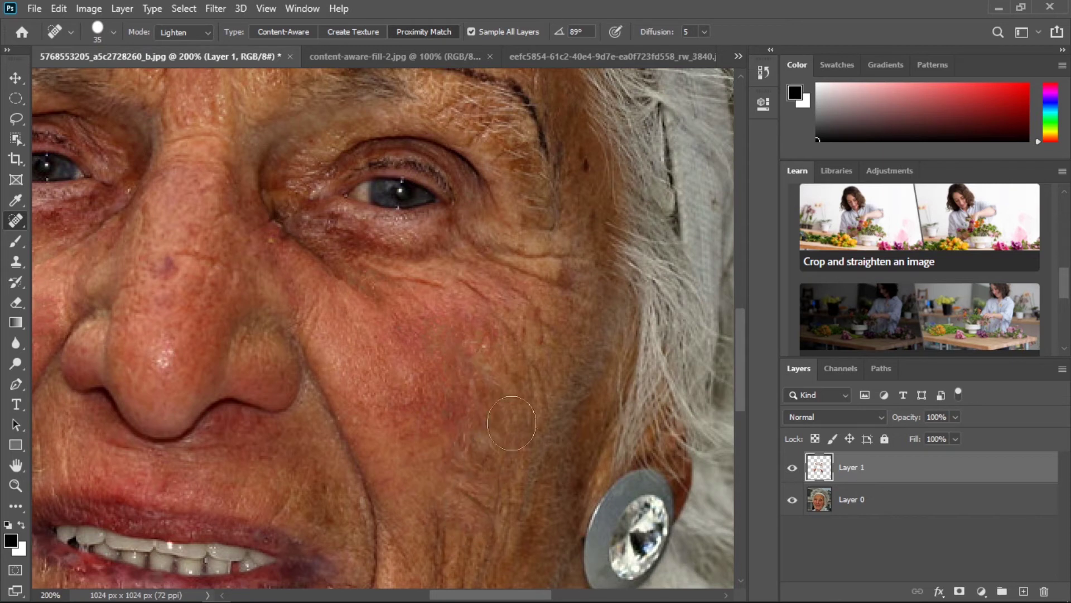
mouse_move(502, 336)
mouse_down()
mouse_move(523, 354)
mouse_move(533, 390)
mouse_up()
drag(512, 294, 542, 349)
drag(562, 287, 581, 293)
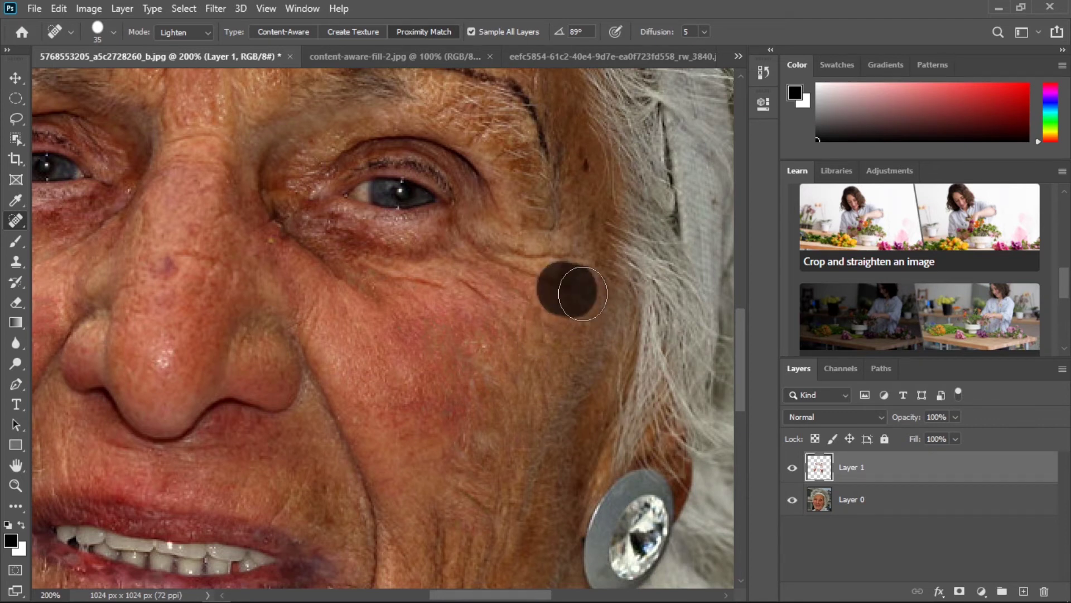
click(424, 291)
drag(425, 291, 449, 296)
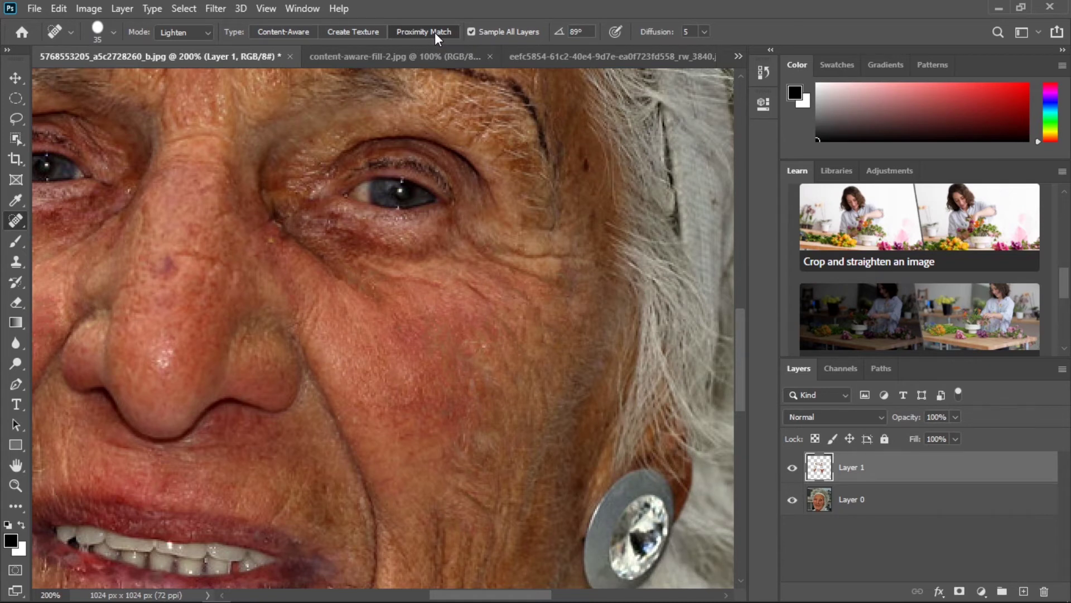
Return healing to Content-Aware and heal the creases below the eye and its corner
click(277, 31)
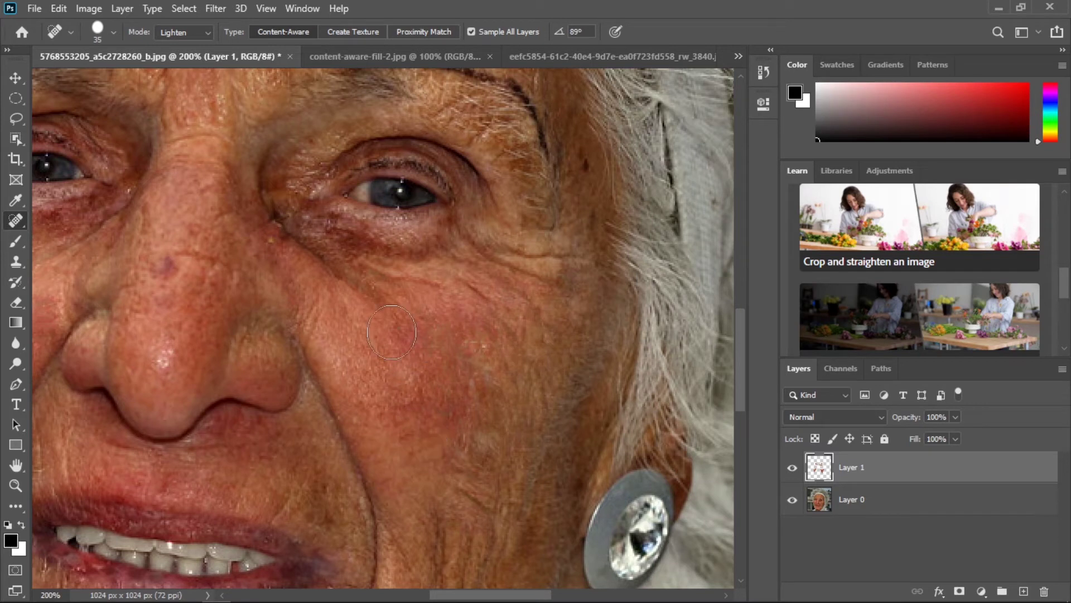
drag(369, 286, 390, 317)
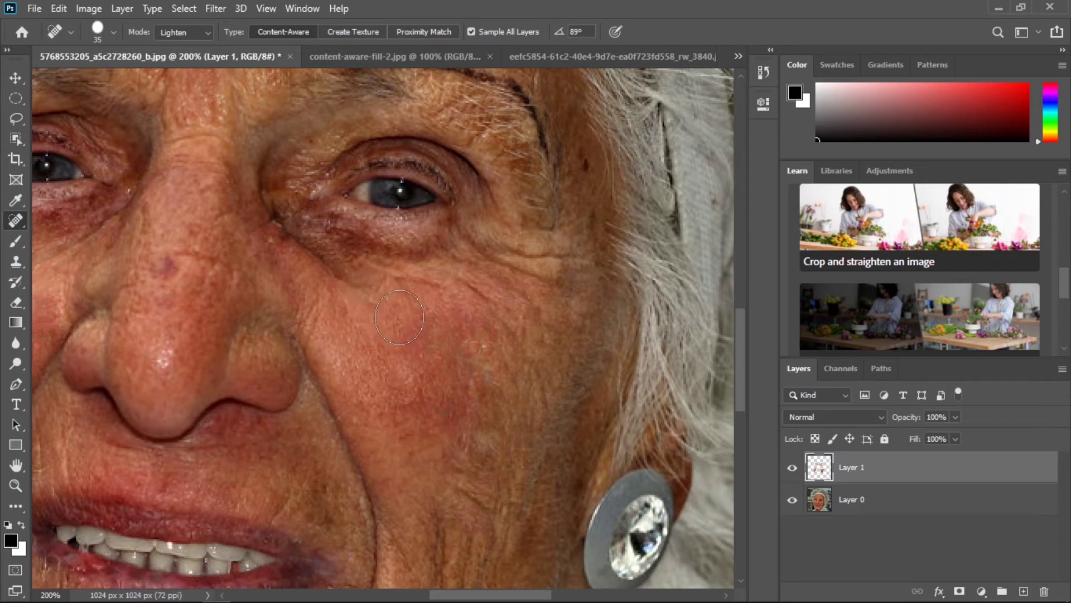
drag(333, 258, 362, 288)
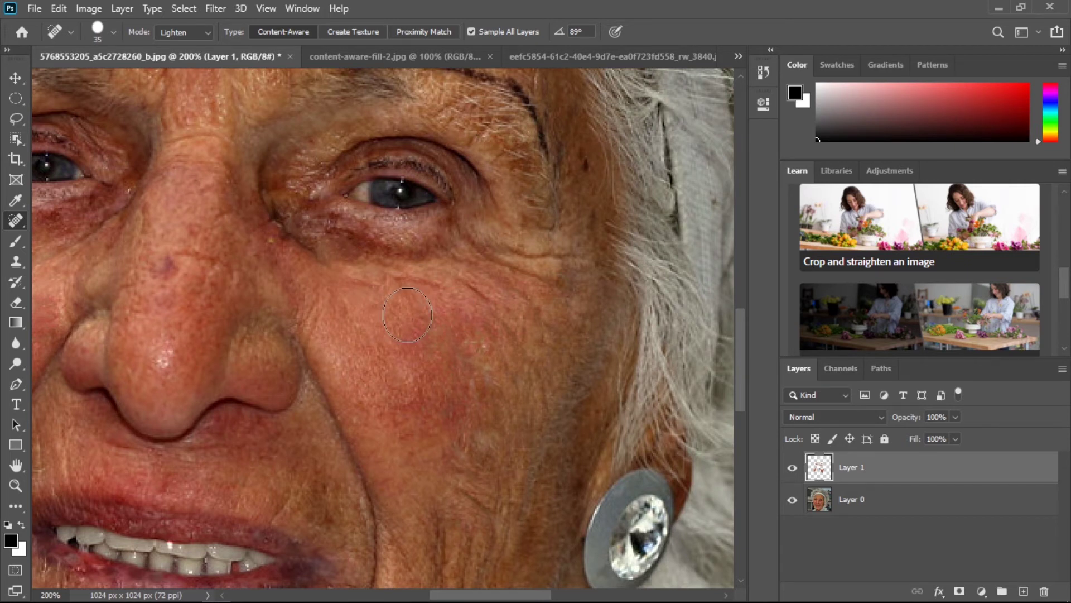
Shrink the brush and heal the creases from the eye corner and under the eye
key(bracketleft)
key(bracketleft)
mouse_move(298, 233)
mouse_down()
mouse_move(340, 274)
mouse_move(424, 268)
mouse_up()
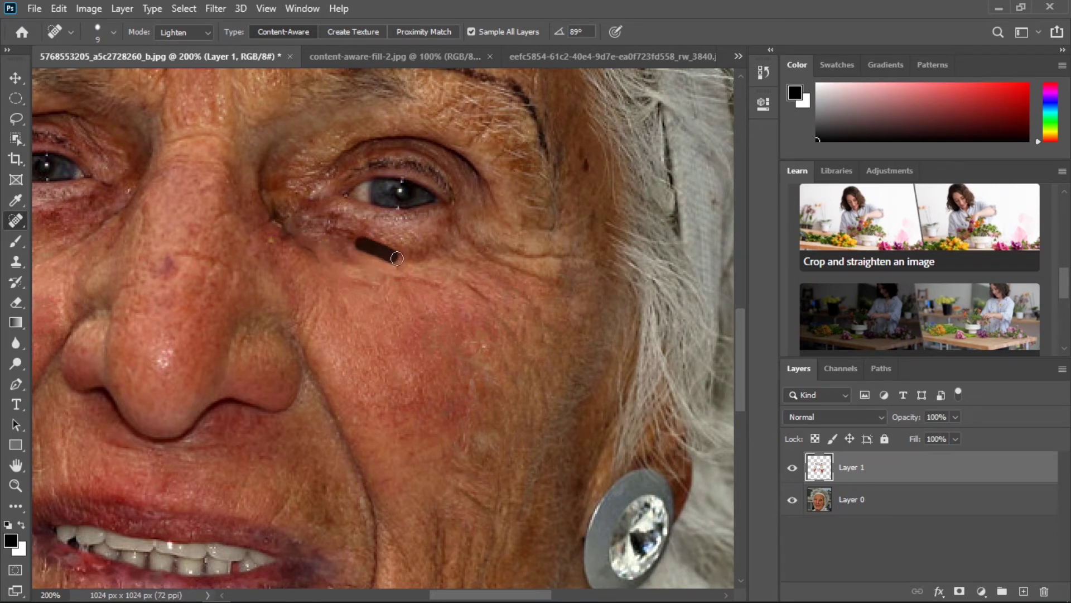
mouse_move(333, 234)
mouse_down()
mouse_move(366, 251)
mouse_move(352, 260)
mouse_up()
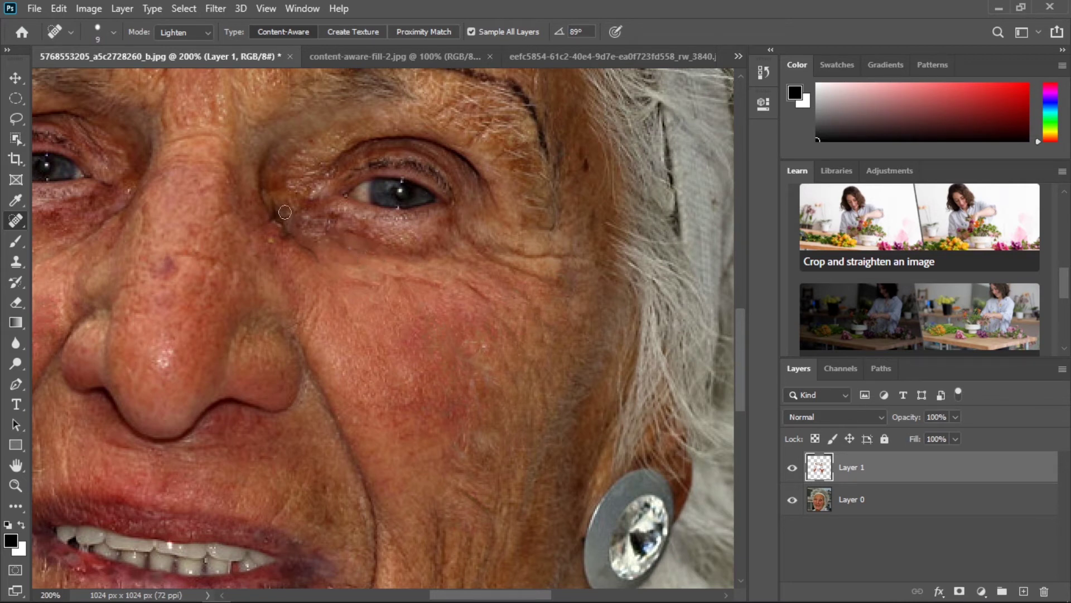
drag(272, 169, 312, 254)
drag(267, 195, 287, 239)
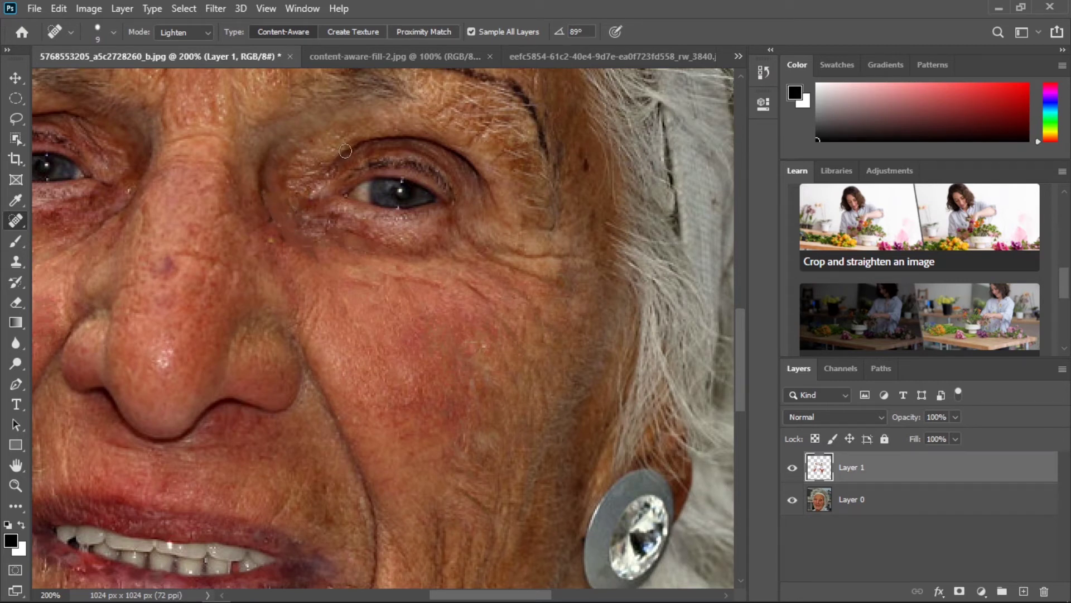
mouse_move(286, 190)
mouse_down()
mouse_move(318, 248)
mouse_move(330, 231)
mouse_move(383, 252)
mouse_up()
drag(321, 238, 352, 251)
Heal the crease between the eye and nose and the lines under the eye
drag(264, 148, 265, 200)
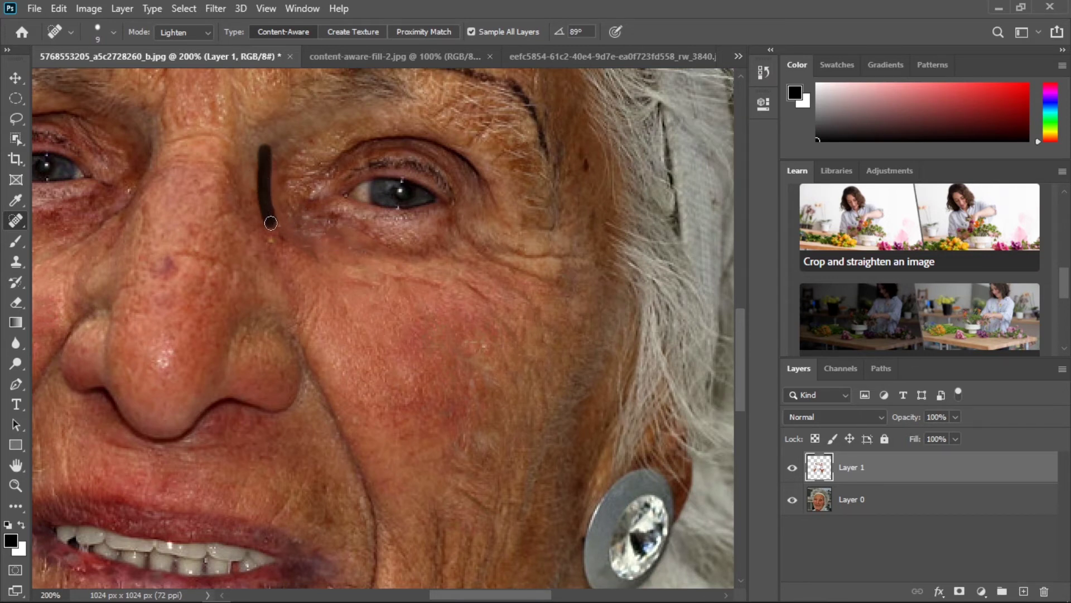
drag(265, 200, 284, 251)
drag(254, 168, 275, 248)
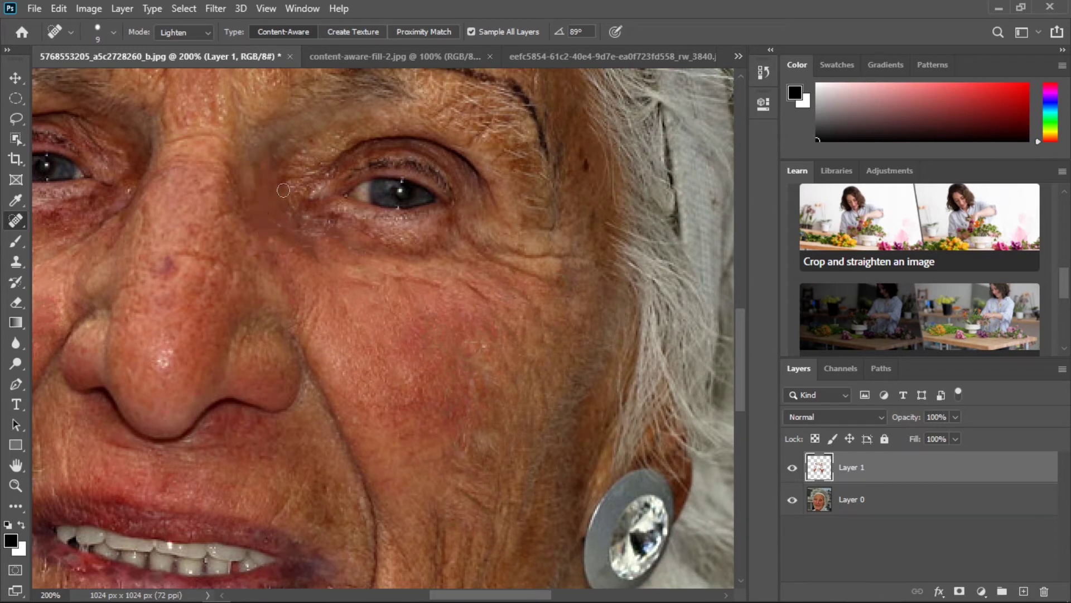
drag(280, 142, 300, 230)
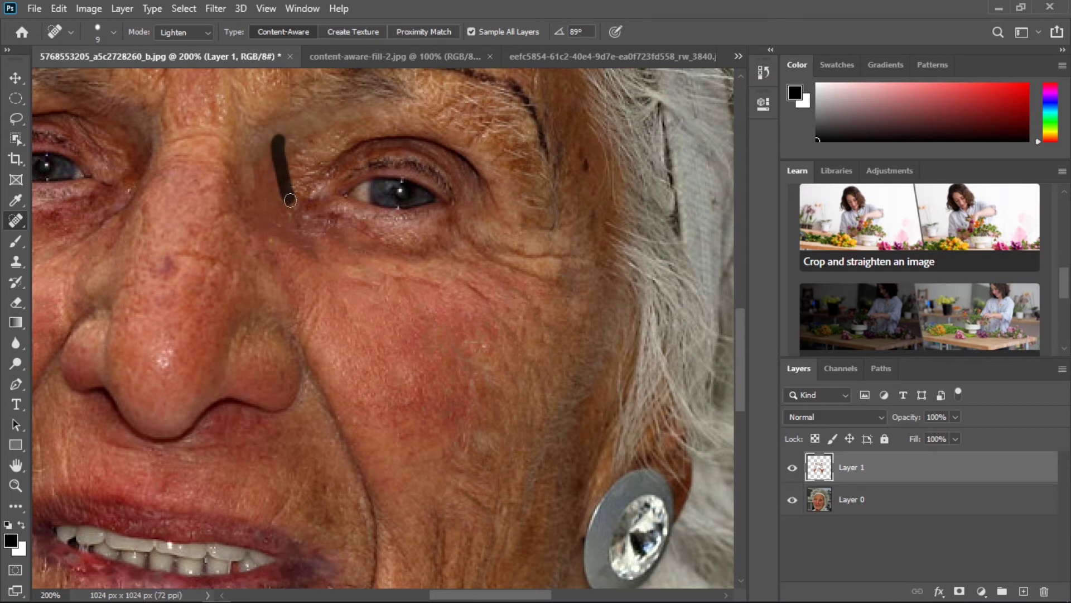
drag(296, 220, 346, 224)
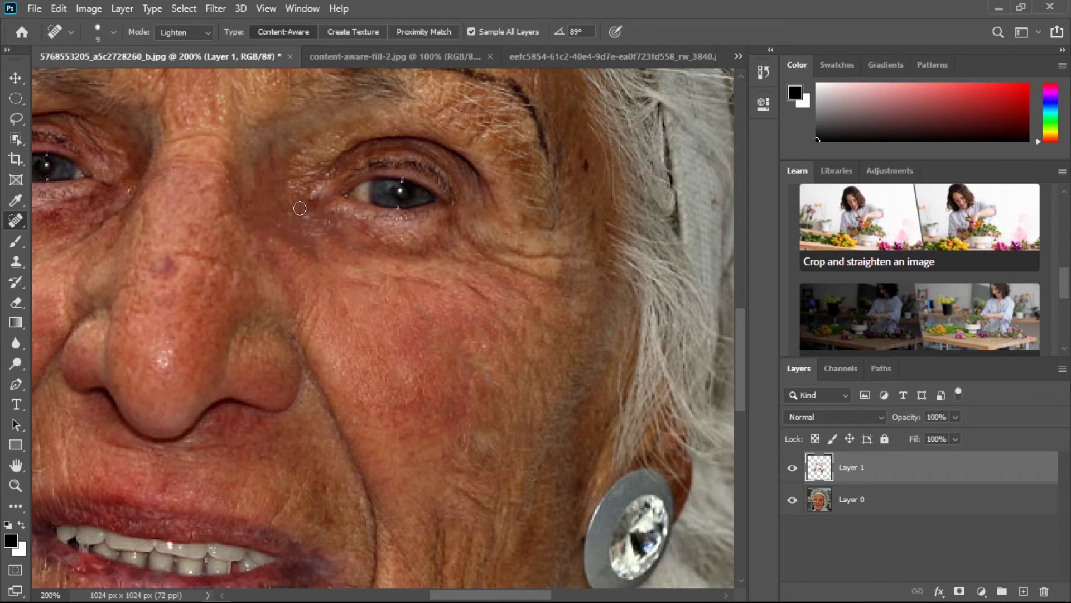
scroll(375, 252, down, 2)
Heal the creases below the eye and the long cheek wrinkle near the earring
scroll(387, 264, down, 2)
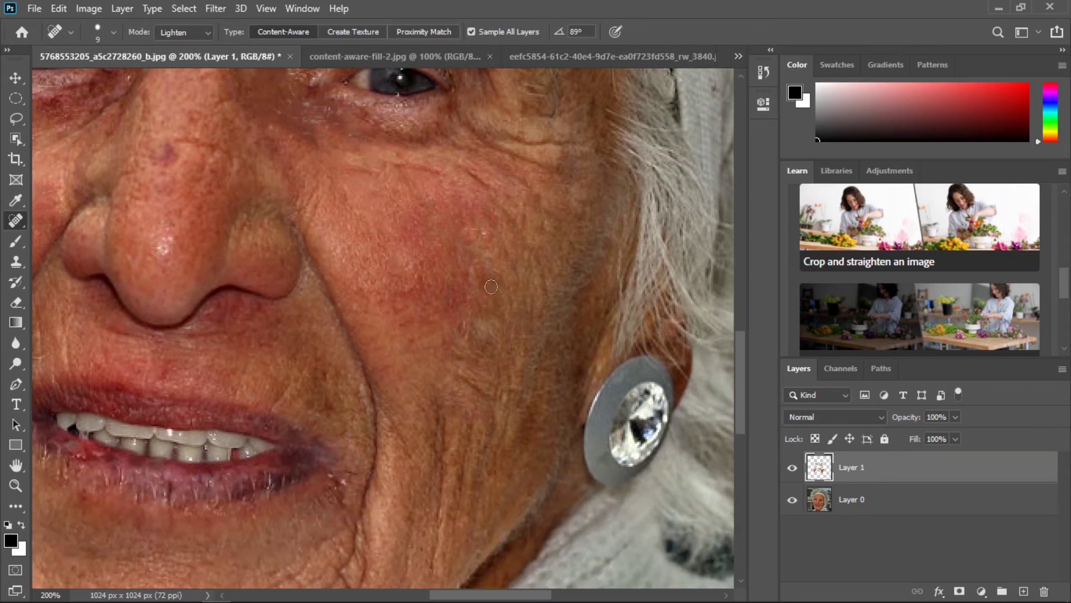
drag(438, 206, 481, 288)
drag(396, 163, 437, 176)
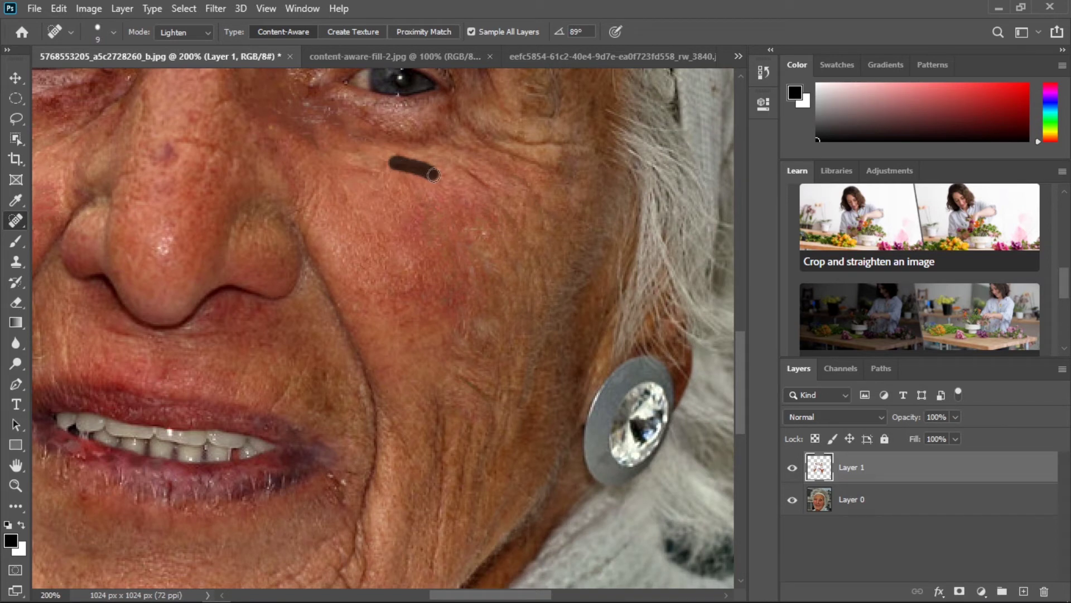
drag(463, 166, 528, 242)
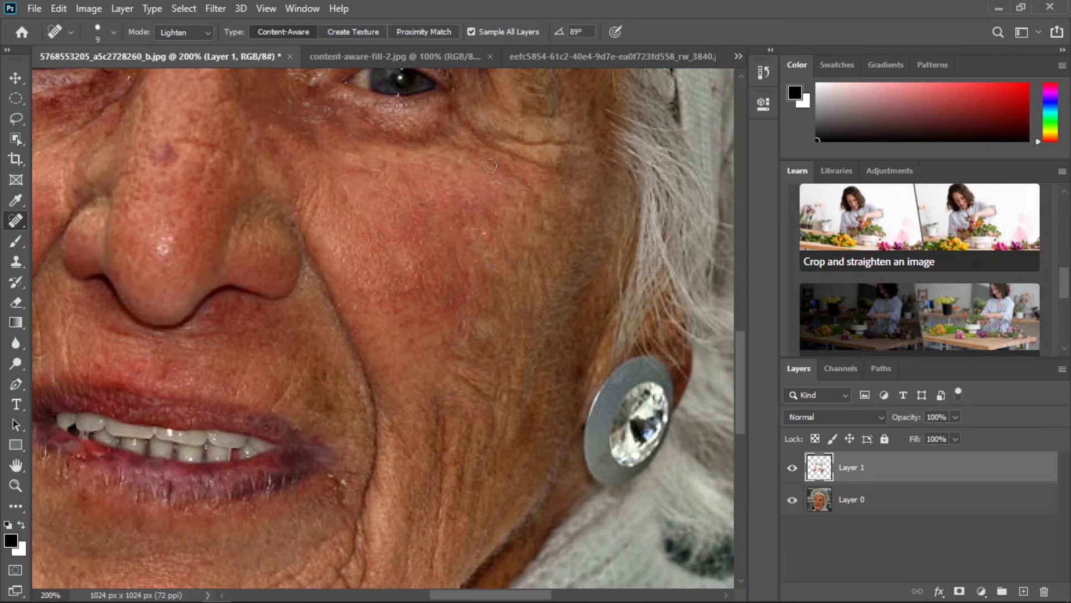
mouse_move(461, 226)
mouse_down()
mouse_move(486, 289)
mouse_move(511, 283)
mouse_move(514, 298)
mouse_up()
drag(488, 260, 516, 361)
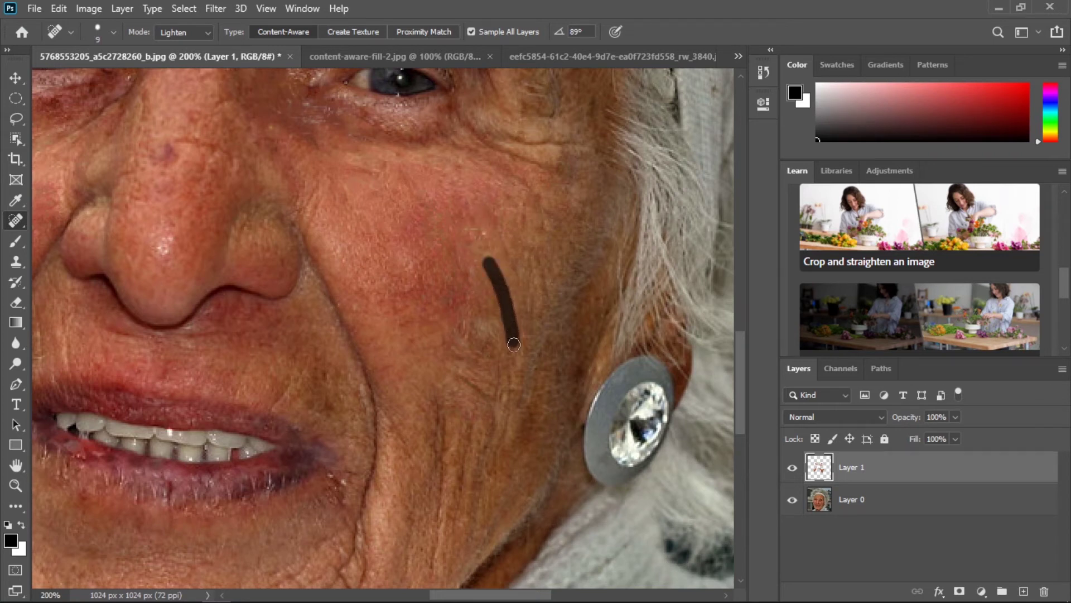
Heal the horizontal forehead lines, lower and upper, with Spot Healing strokes on Layer 1
scroll(522, 262, up, 1)
scroll(520, 261, up, 2)
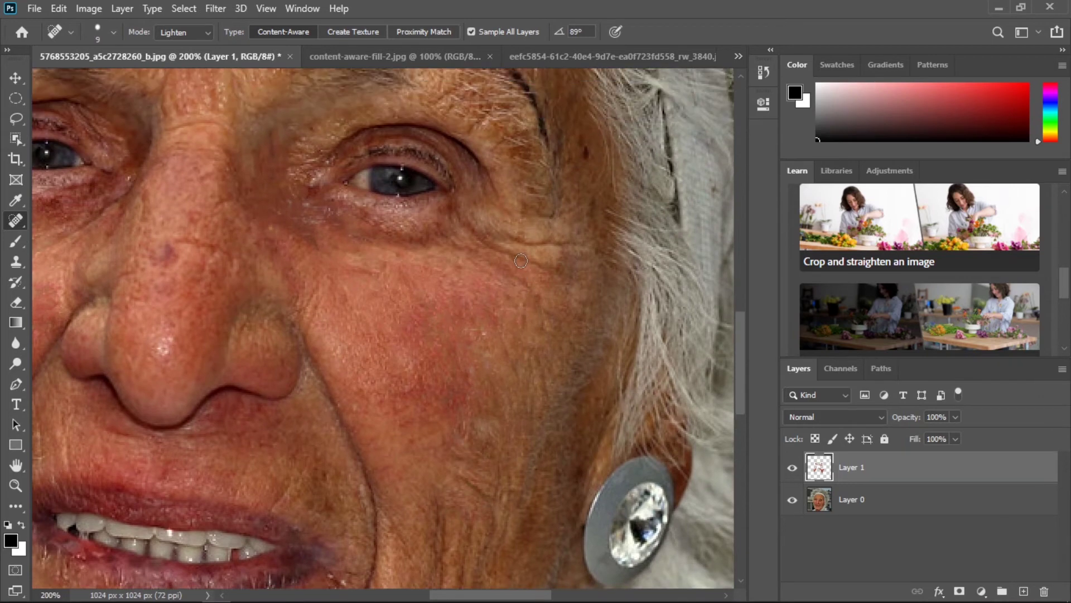
scroll(521, 261, up, 3)
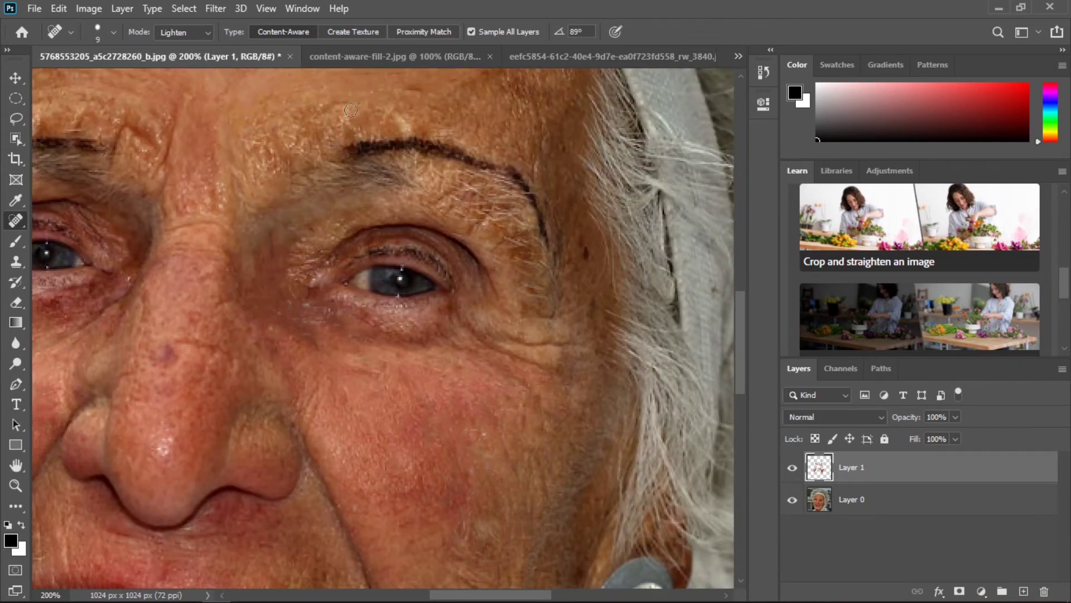
scroll(362, 122, up, 1)
scroll(402, 161, up, 2)
scroll(446, 200, up, 2)
scroll(493, 237, up, 1)
scroll(493, 237, up, 2)
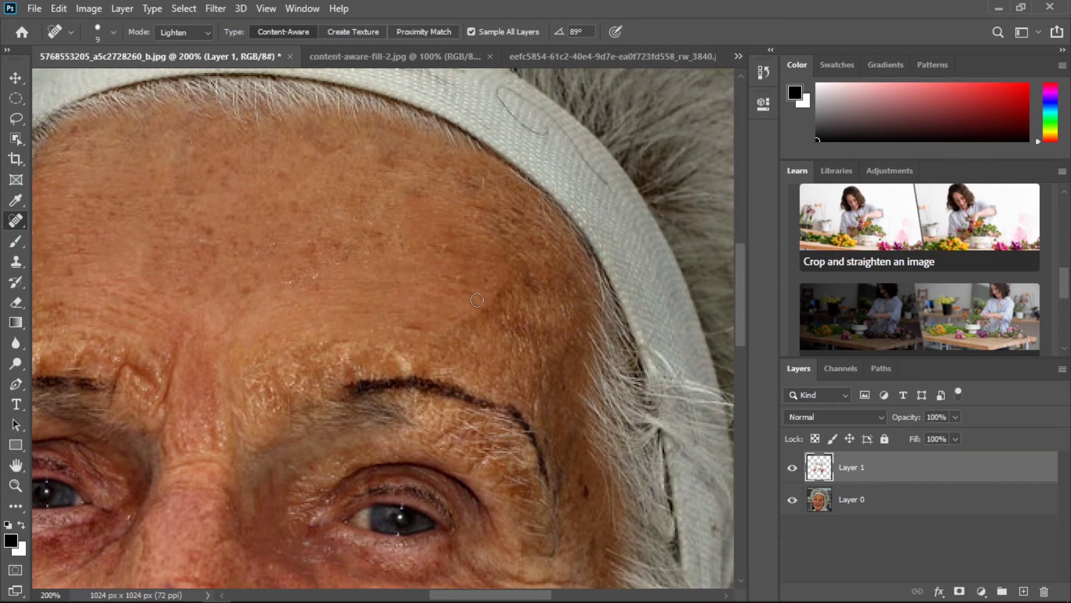
drag(290, 251, 547, 222)
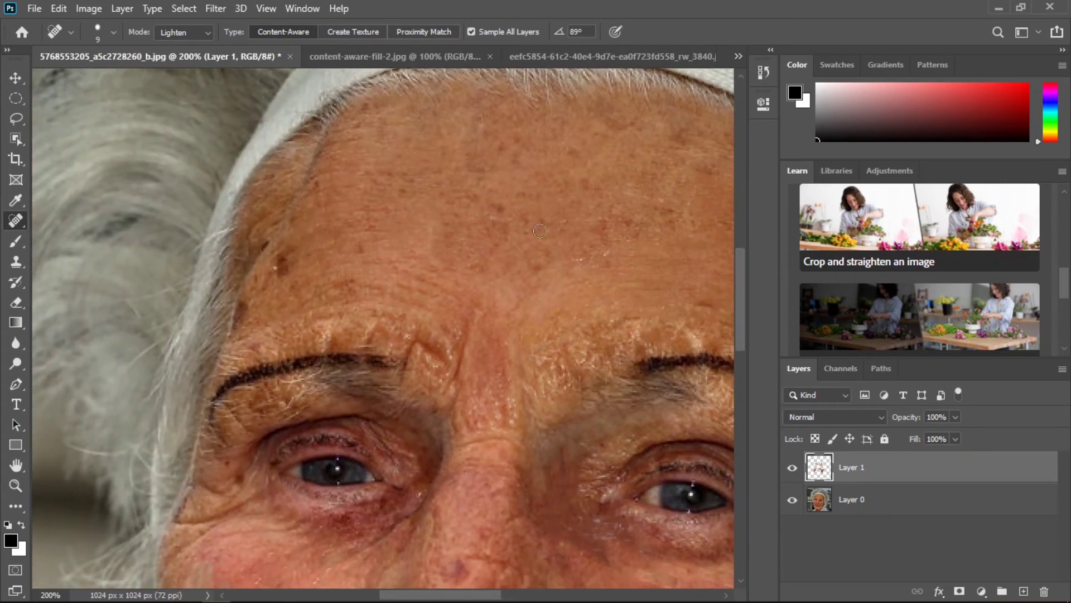
drag(319, 283, 425, 291)
mouse_move(320, 290)
mouse_down()
mouse_move(428, 294)
mouse_move(429, 279)
mouse_move(473, 299)
mouse_up()
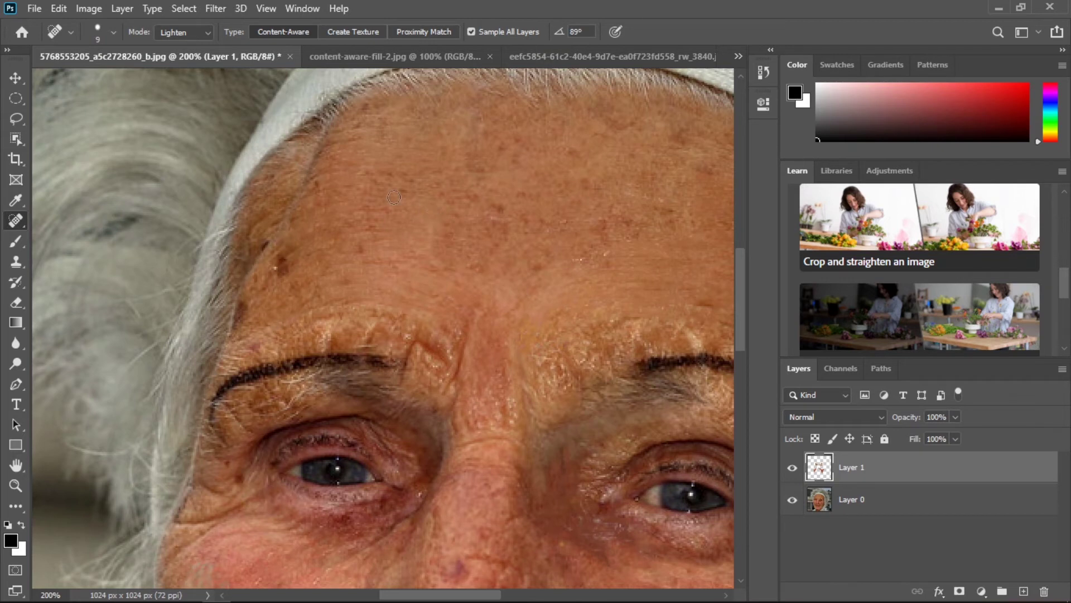
drag(359, 180, 418, 196)
drag(371, 156, 448, 195)
Heal the wrinkles under the eye and the creases across and down the nose
mouse_move(472, 296)
mouse_down()
mouse_move(461, 203)
mouse_move(480, 119)
mouse_up()
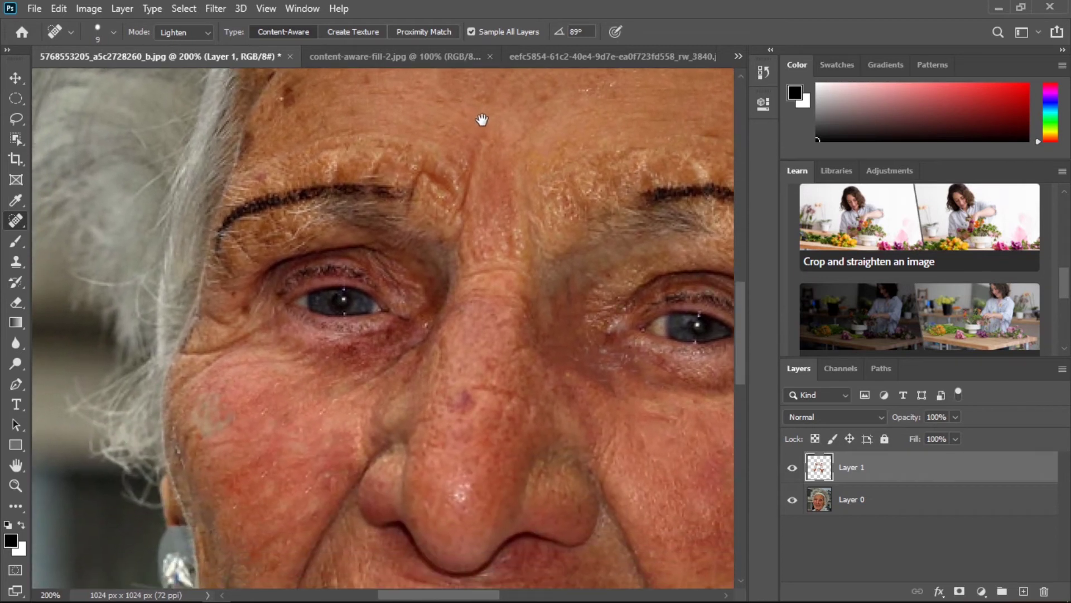
drag(387, 358, 338, 359)
drag(422, 338, 347, 389)
drag(420, 353, 381, 412)
mouse_move(427, 386)
mouse_down()
mouse_move(471, 385)
mouse_move(544, 410)
mouse_up()
drag(467, 387, 462, 440)
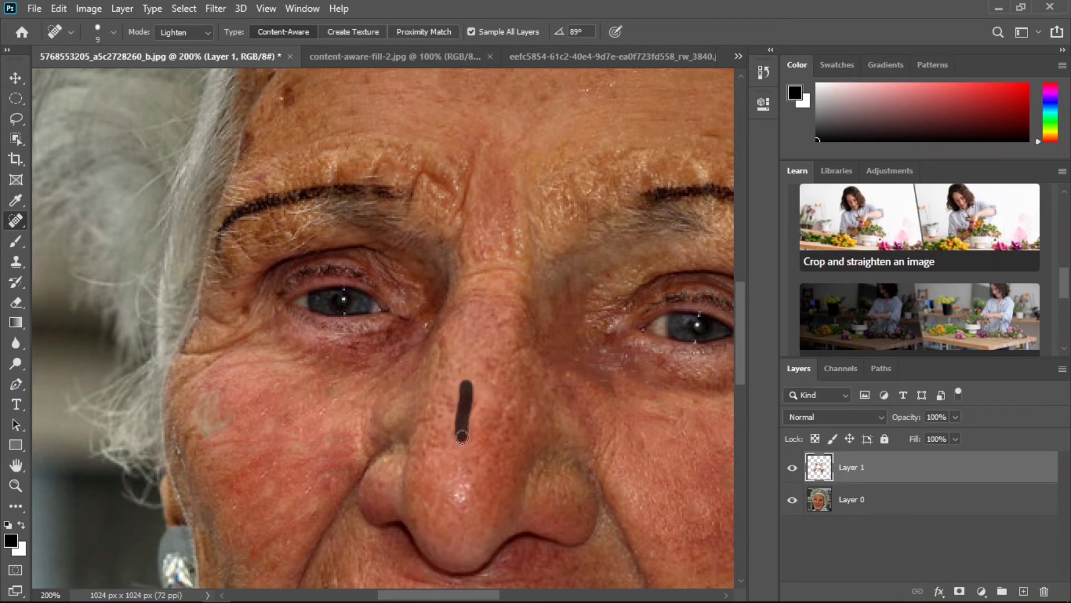
drag(456, 394, 446, 434)
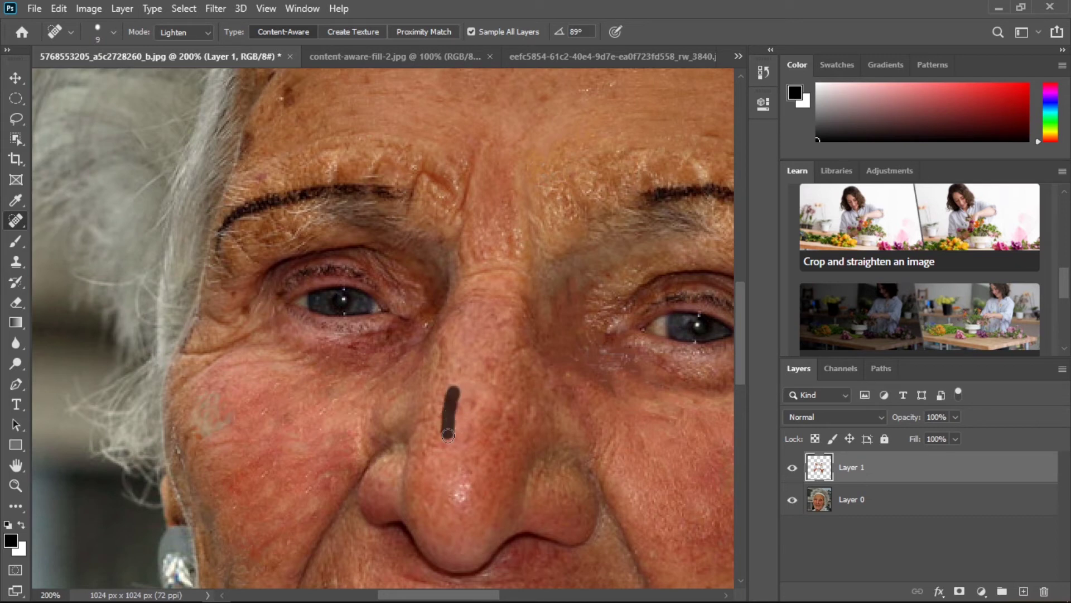
Heal the two wrinkles on the chin
scroll(489, 402, down, 2)
scroll(487, 397, down, 2)
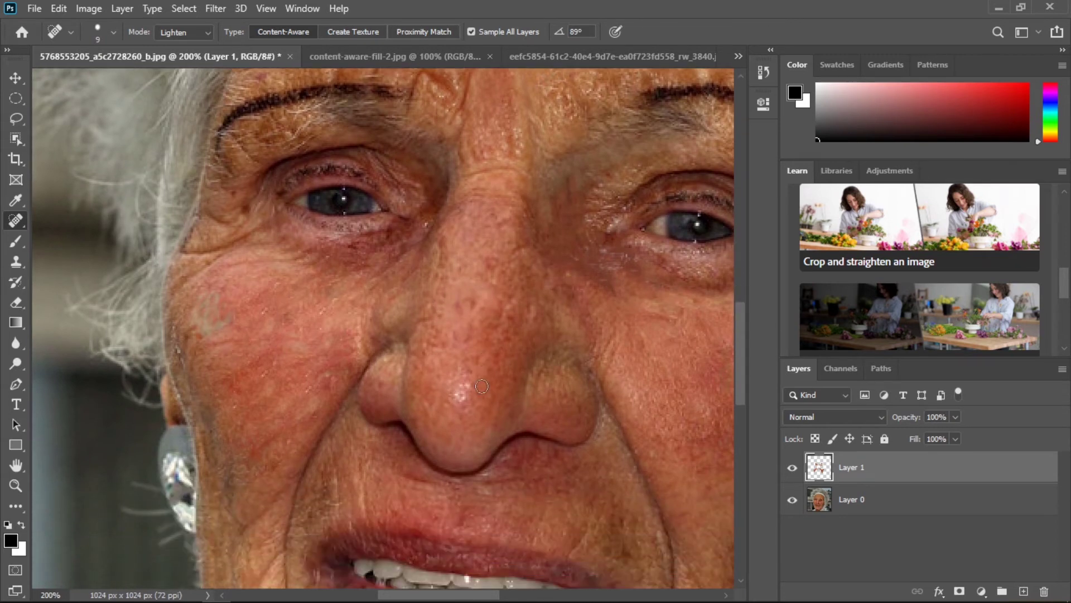
scroll(484, 393, down, 3)
scroll(482, 387, down, 3)
scroll(482, 386, down, 3)
scroll(517, 443, down, 1)
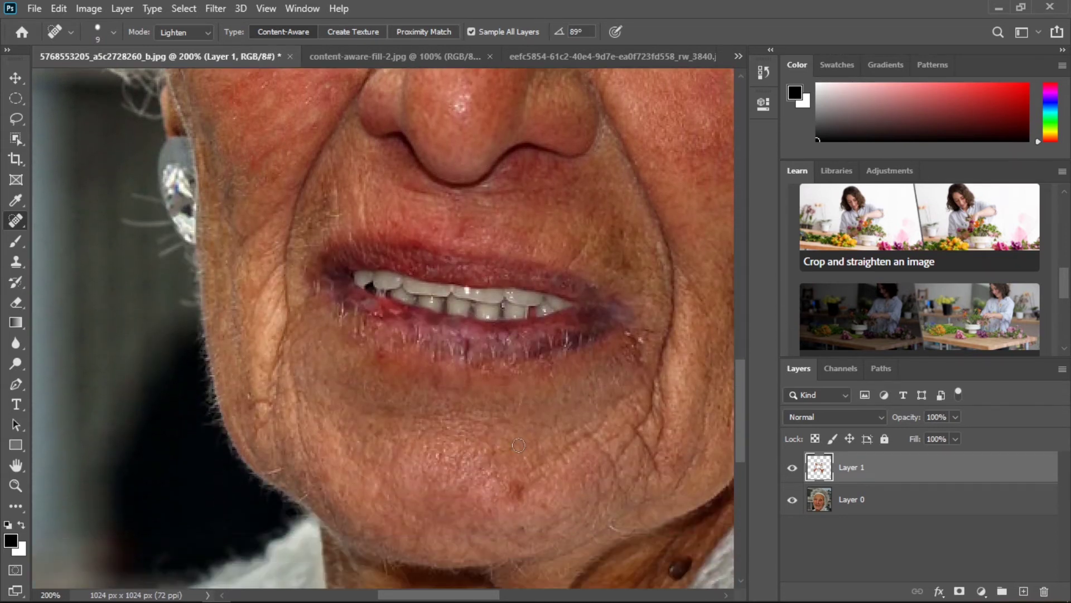
drag(588, 435, 619, 492)
drag(636, 426, 660, 486)
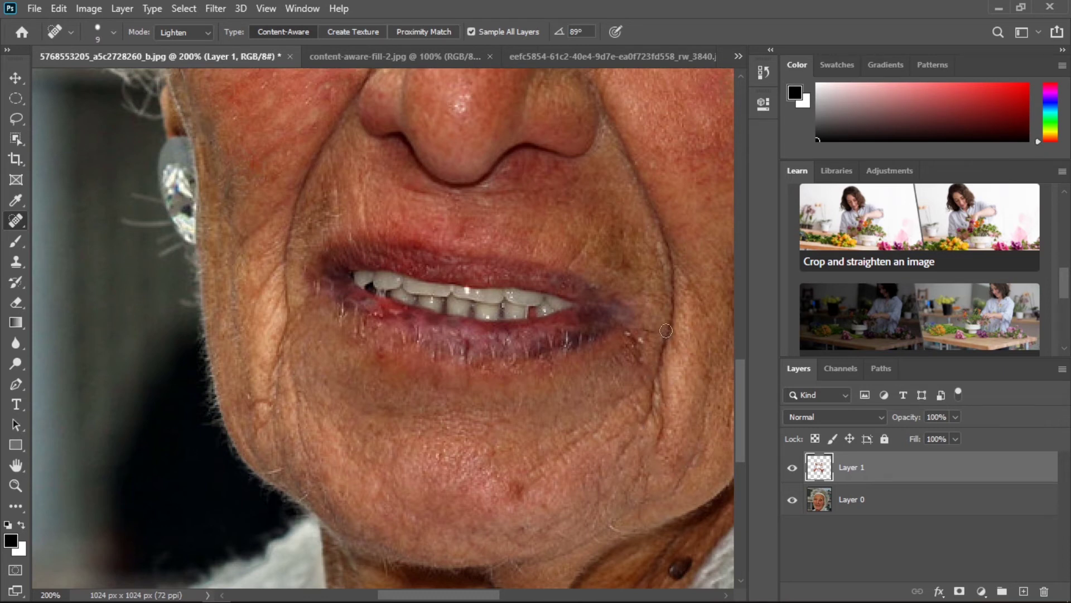
Heal the smile line from the mouth corner and the crease between nose and cheek
drag(670, 322, 663, 409)
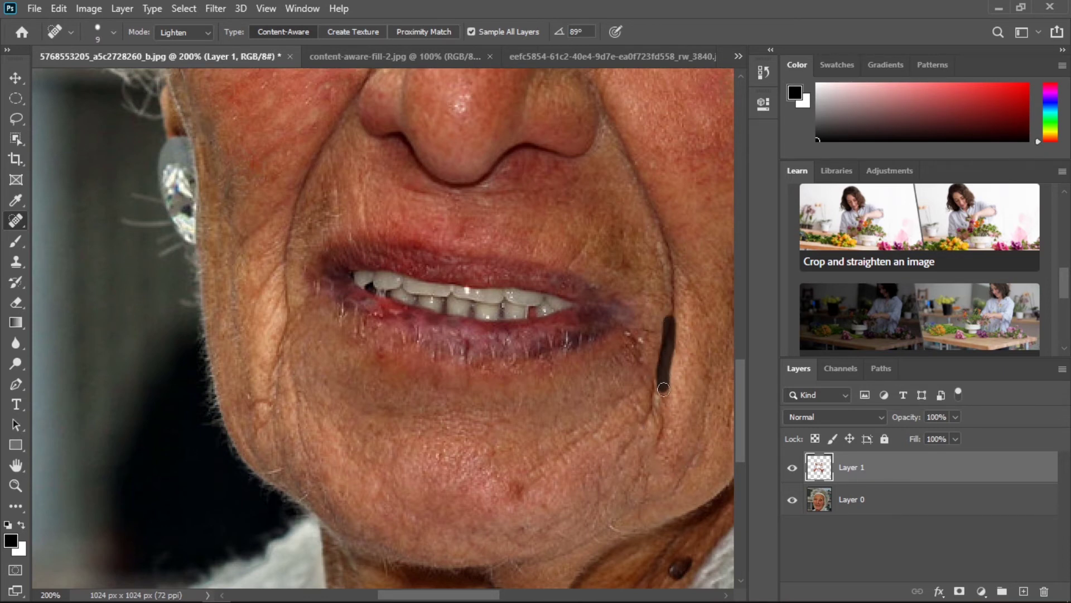
drag(664, 409, 663, 447)
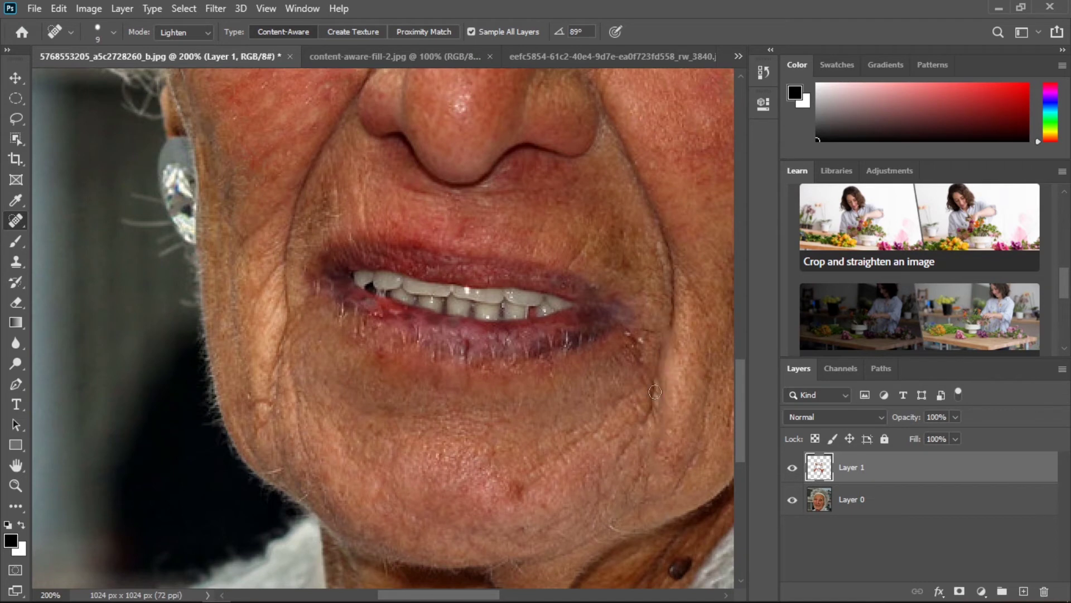
drag(654, 368, 649, 430)
drag(663, 246, 674, 333)
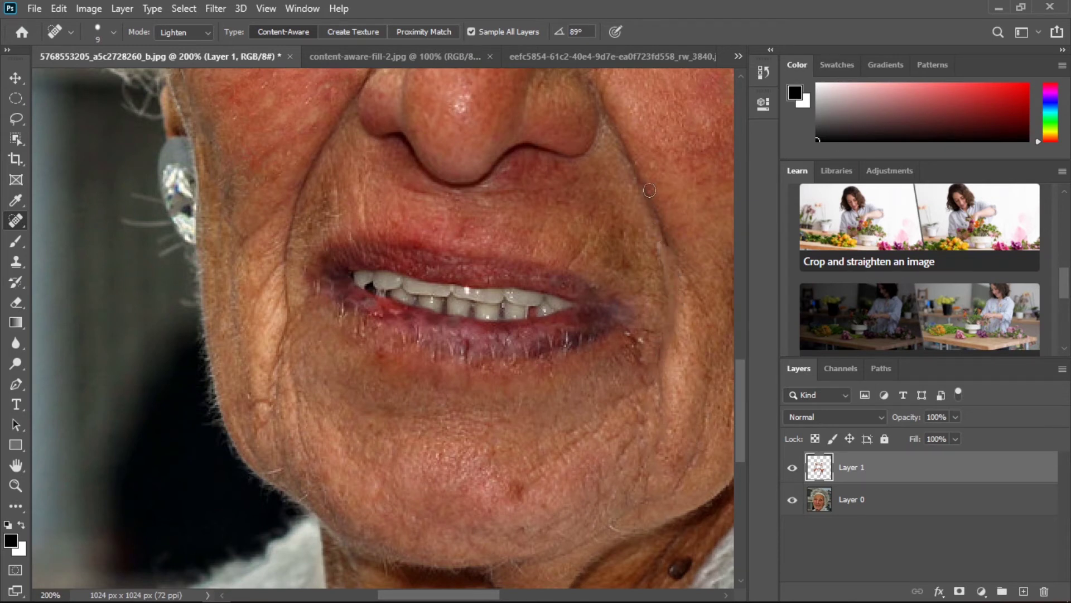
mouse_move(603, 122)
mouse_down()
mouse_move(671, 270)
mouse_move(663, 338)
mouse_up()
scroll(586, 266, up, 2)
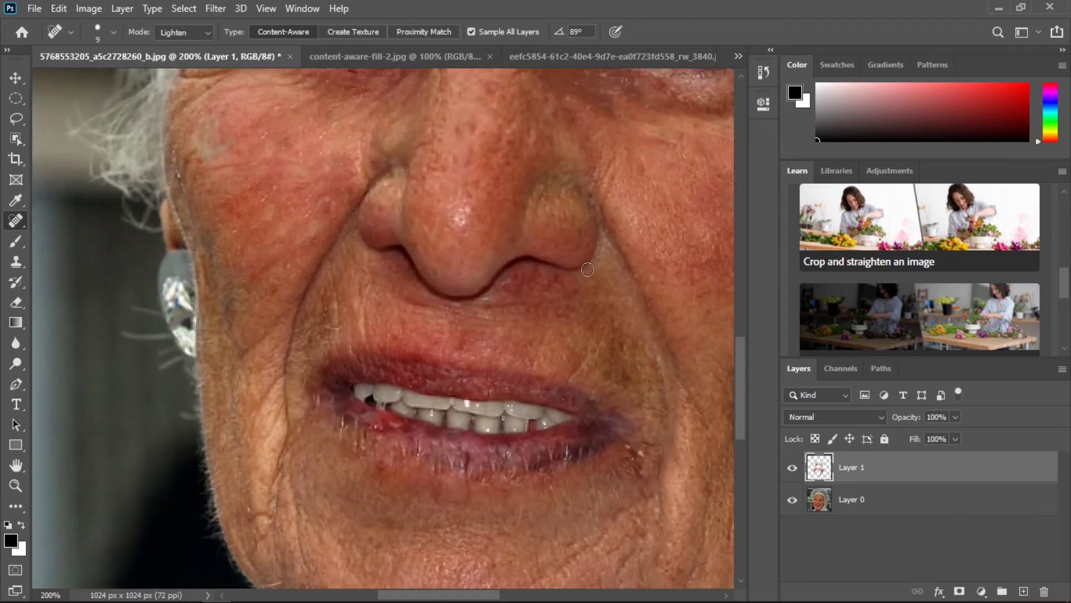
Review the forehead, then paint a heal stroke along the left-cheek smile line beside the earring
scroll(586, 267, up, 3)
scroll(586, 266, up, 2)
scroll(589, 290, up, 2)
scroll(594, 324, up, 1)
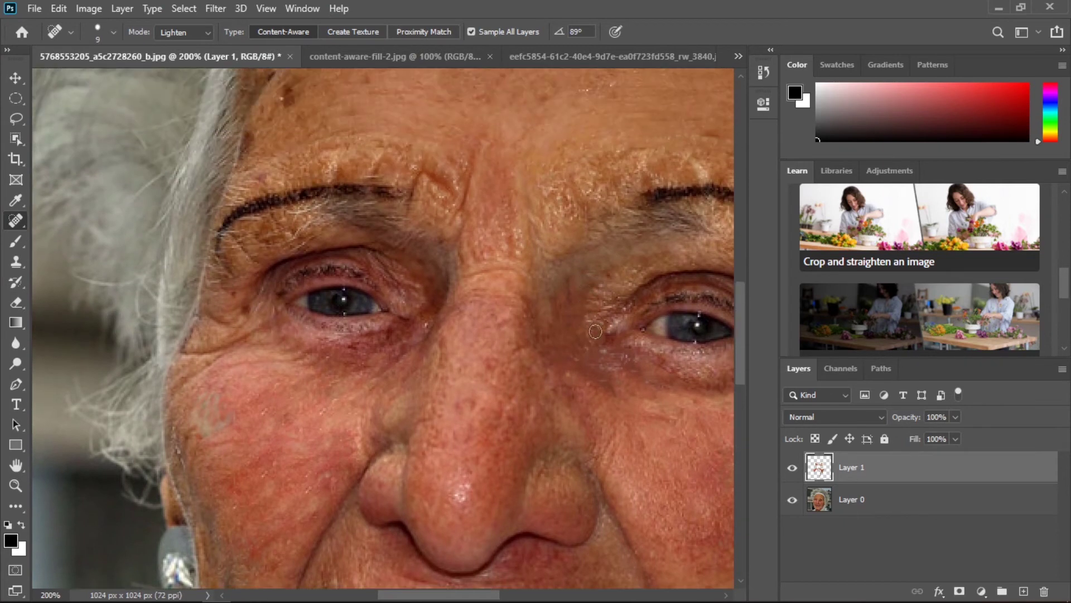
scroll(535, 210, up, 2)
scroll(546, 212, up, 1)
scroll(561, 215, up, 2)
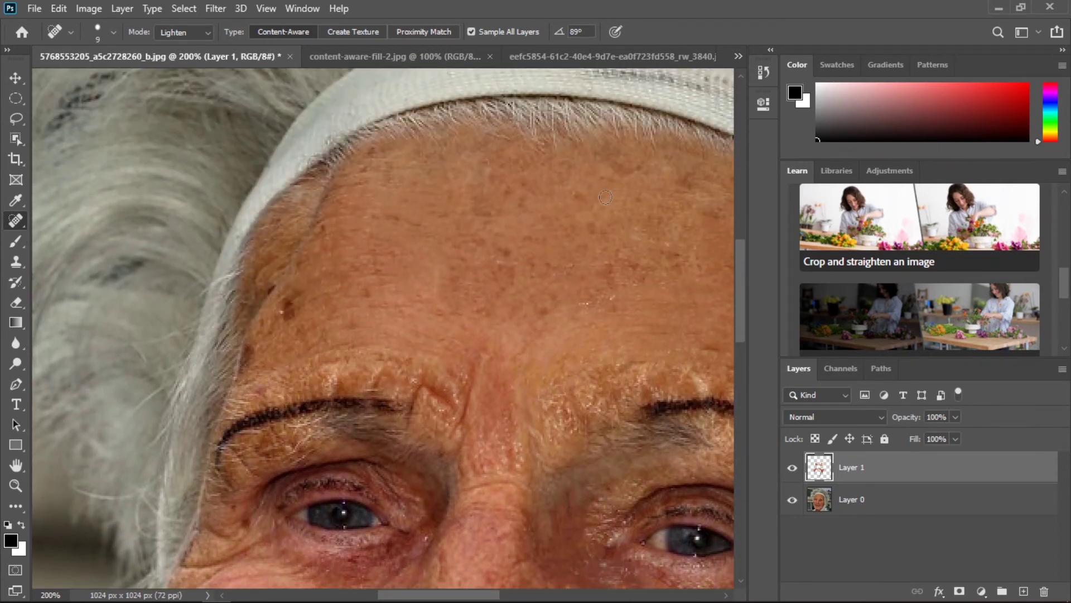
scroll(603, 259, down, 1)
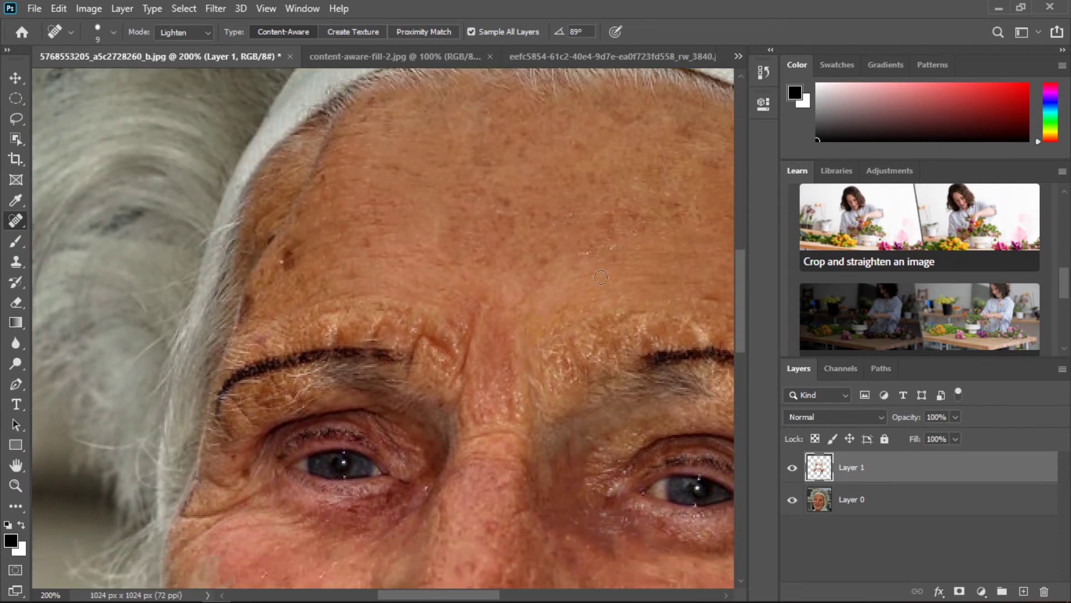
scroll(602, 263, down, 1)
scroll(599, 266, down, 1)
scroll(596, 270, down, 2)
scroll(580, 277, down, 2)
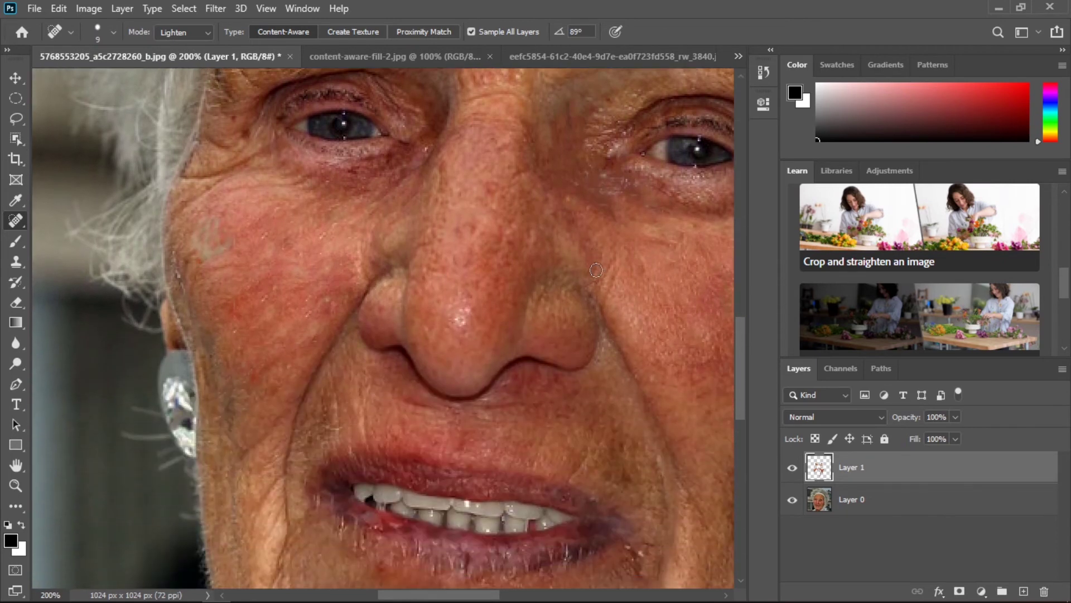
scroll(541, 296, down, 1)
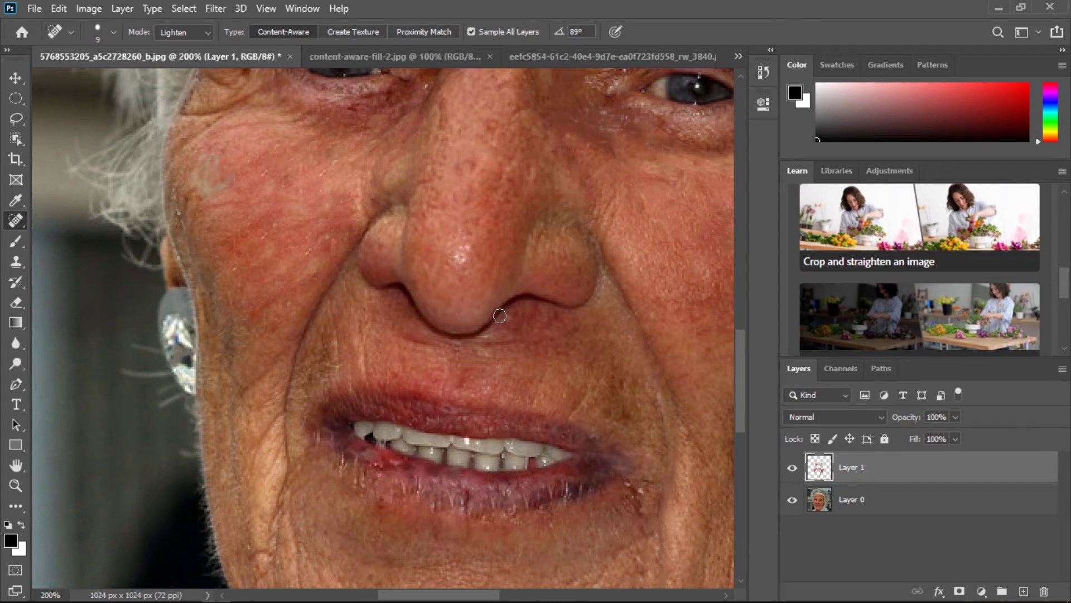
drag(274, 363, 241, 403)
Heal the upper part of the left smile line and a short wrinkle on the cheek
drag(278, 319, 246, 356)
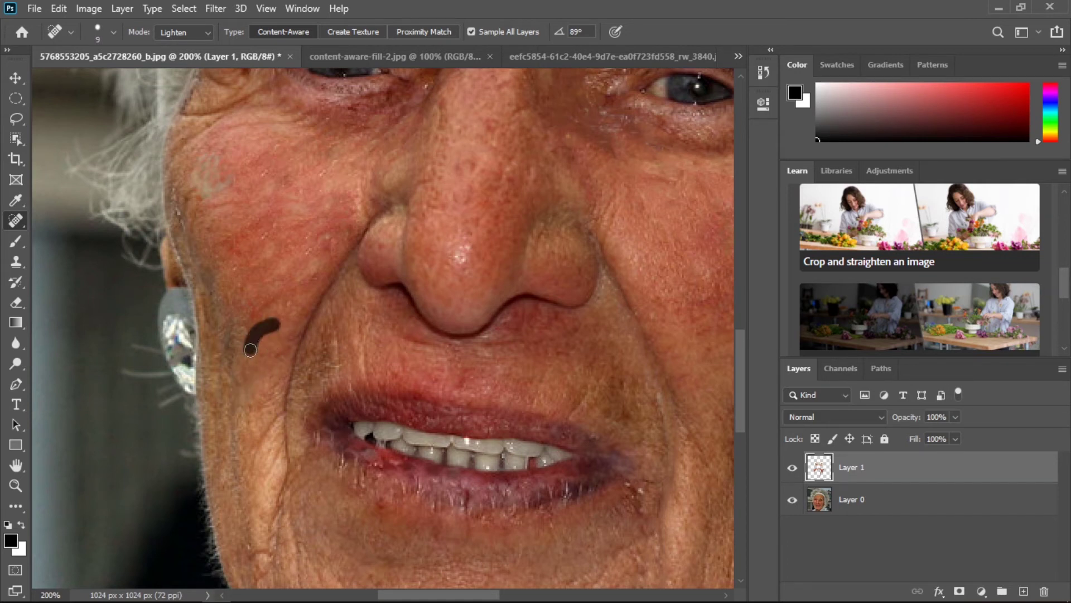
drag(269, 309, 248, 329)
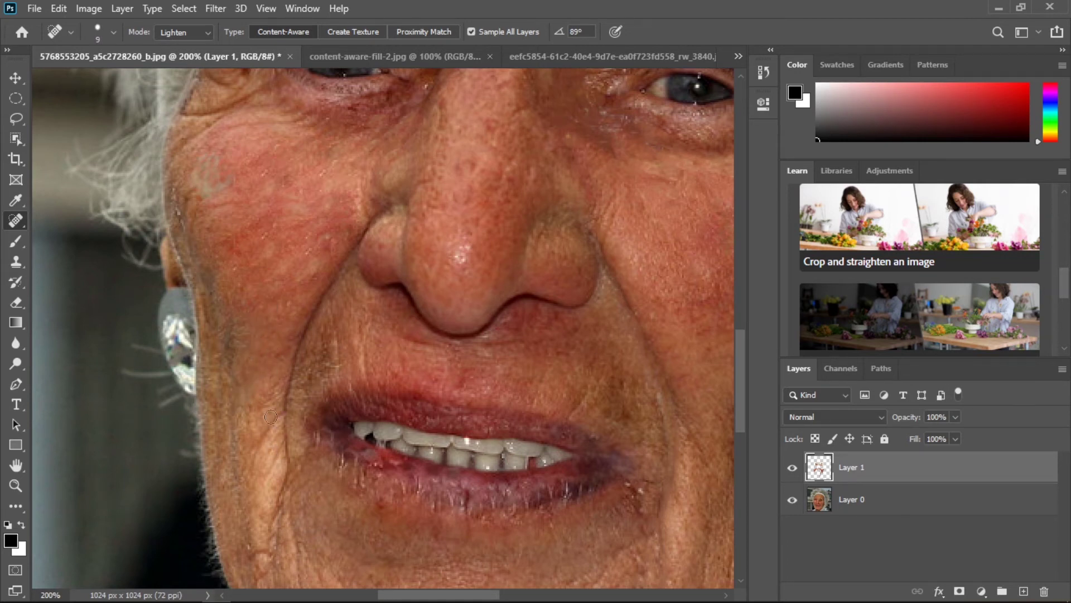
drag(274, 417, 256, 462)
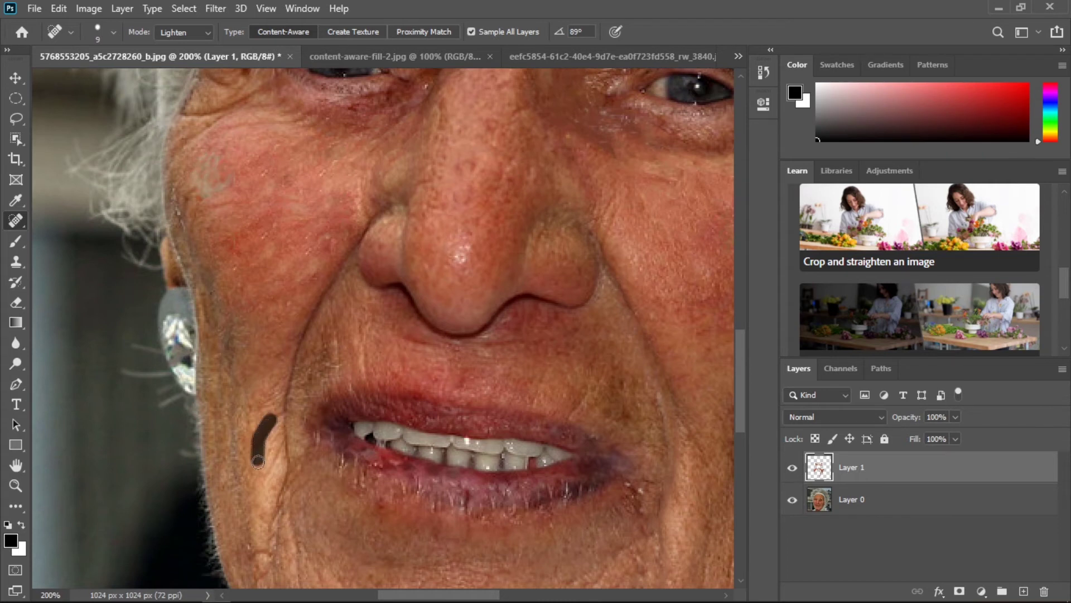
scroll(276, 412, down, 3)
scroll(275, 412, down, 1)
Heal the deep crease running down the left cheek toward the jaw
drag(286, 362, 272, 461)
drag(292, 384, 323, 545)
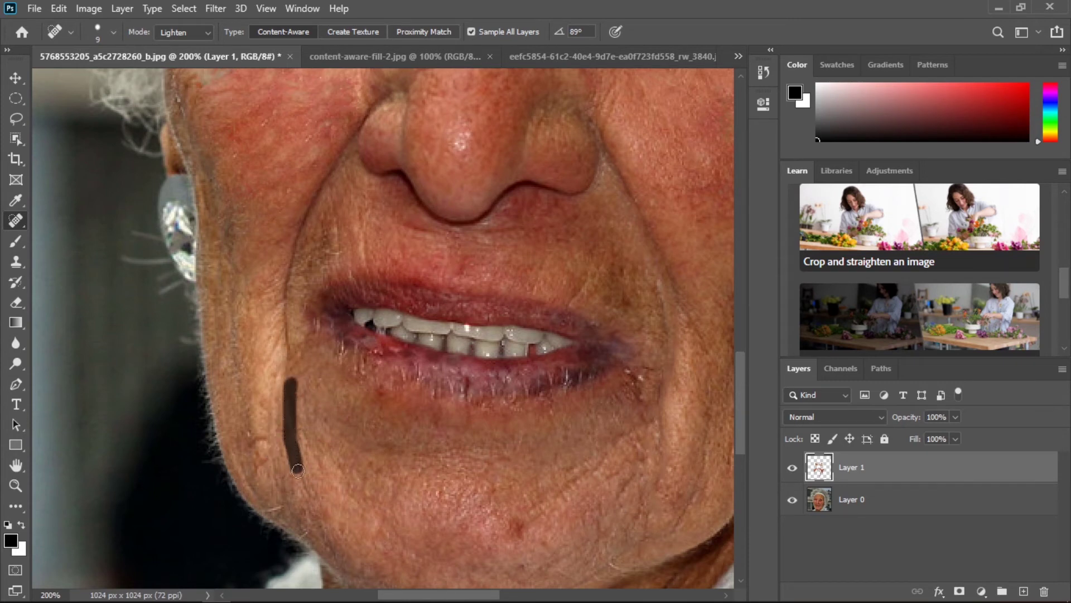
drag(323, 545, 333, 563)
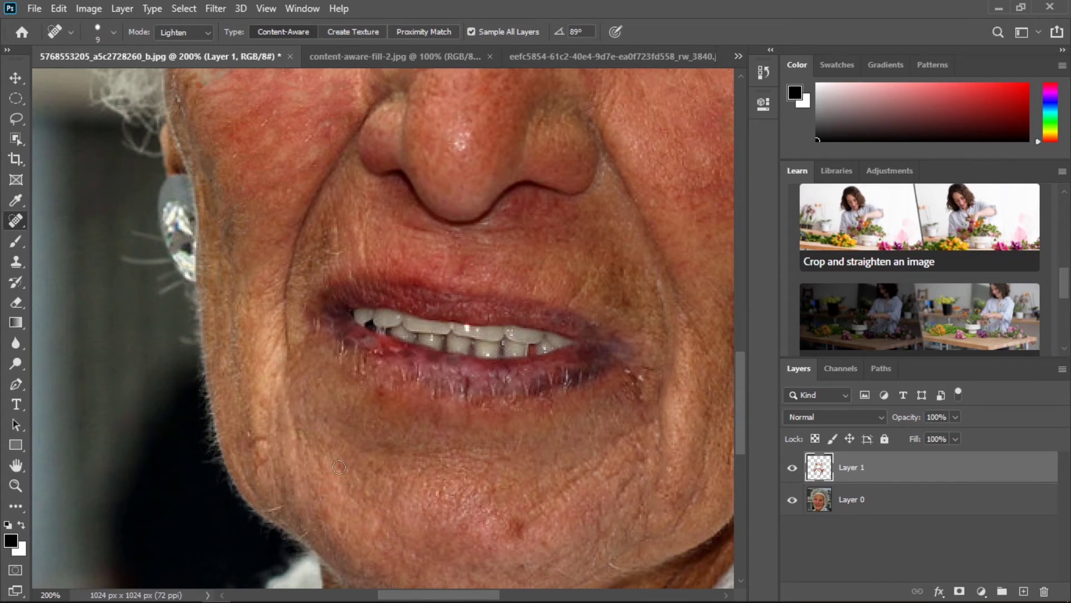
scroll(287, 424, up, 2)
scroll(287, 425, up, 2)
scroll(237, 273, up, 2)
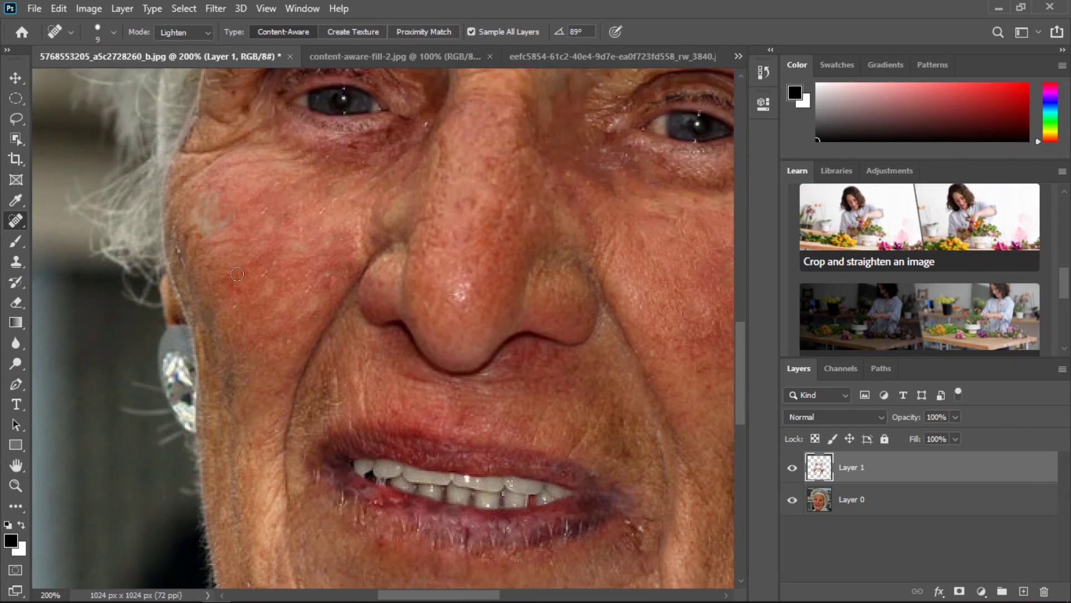
scroll(431, 312, up, 3)
scroll(431, 312, up, 3)
scroll(429, 318, up, 2)
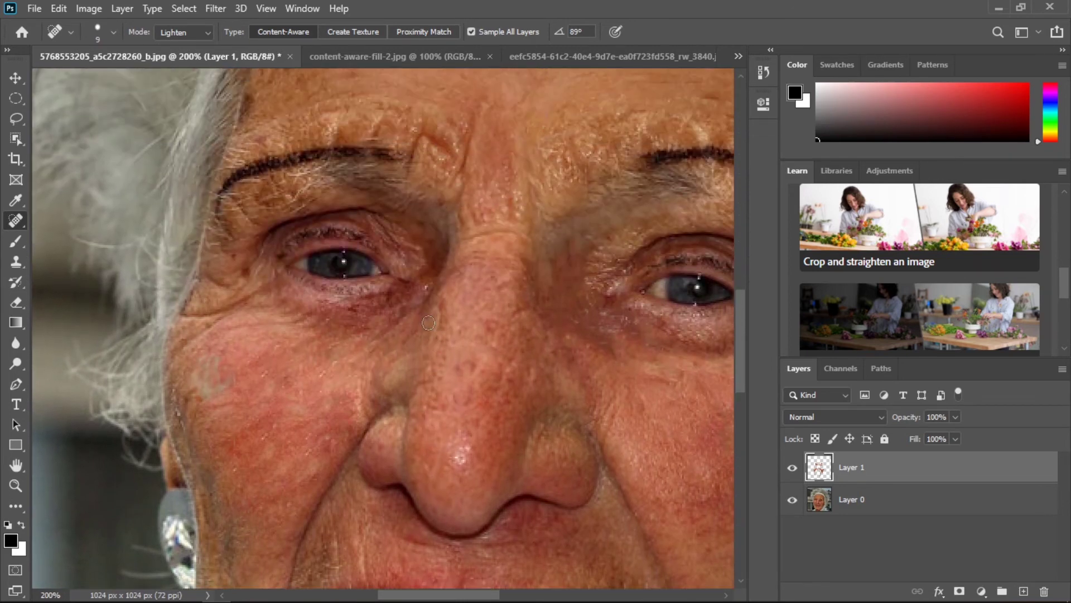
scroll(429, 323, up, 3)
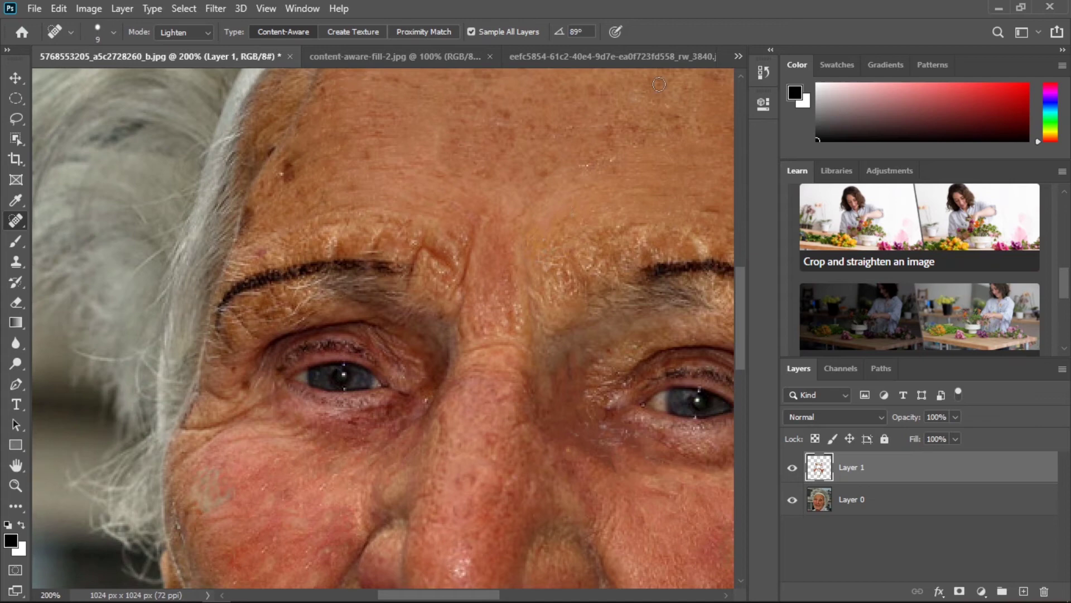
Bring the content-aware-fill-2.jpg desert image to the front
click(371, 56)
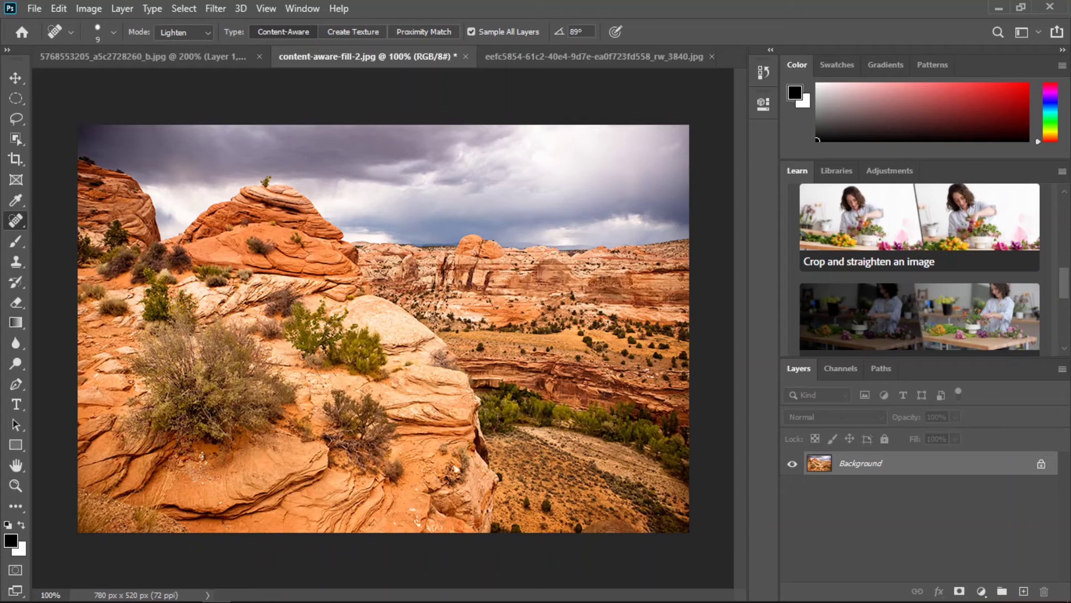
Convert the desert image's Background to Layer 0 and add an empty Layer 1 above it
right_click(896, 463)
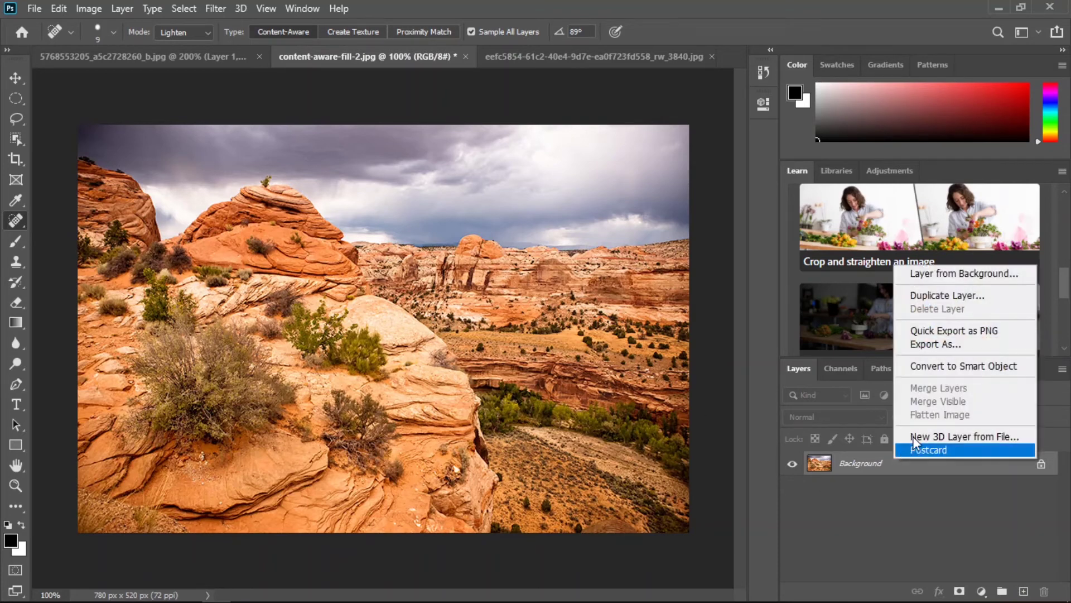
click(923, 275)
click(655, 177)
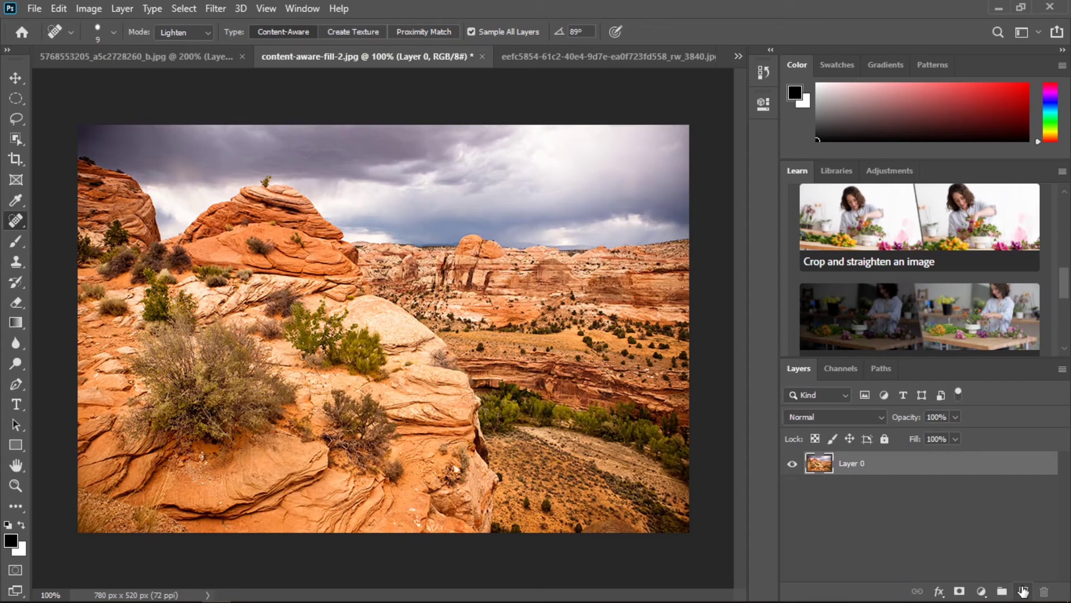
click(1023, 591)
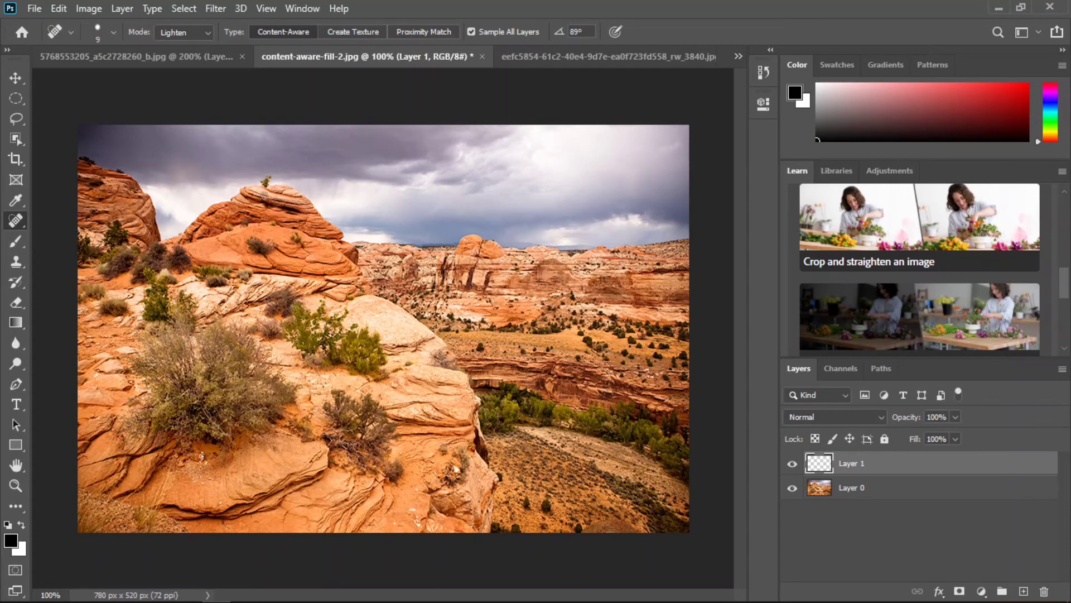
key(bracketright)
key(bracketright)
key(bracketright)
key(bracketright)
key(bracketright)
key(bracketright)
Zoom the desert image to 200% on the shrub-covered rock mound
key(ctrl+plus)
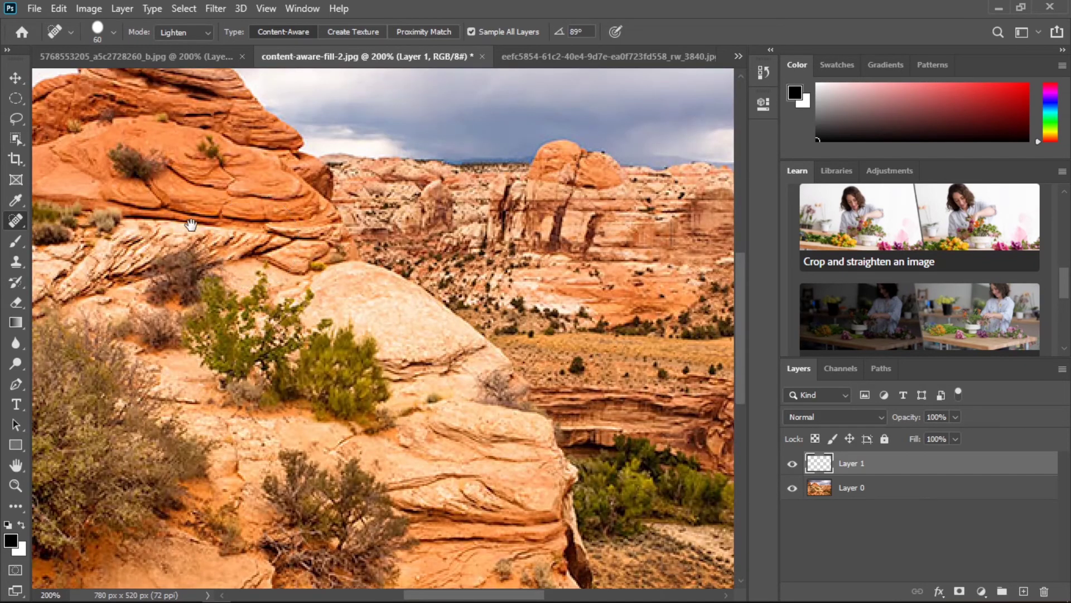
drag(257, 241, 364, 290)
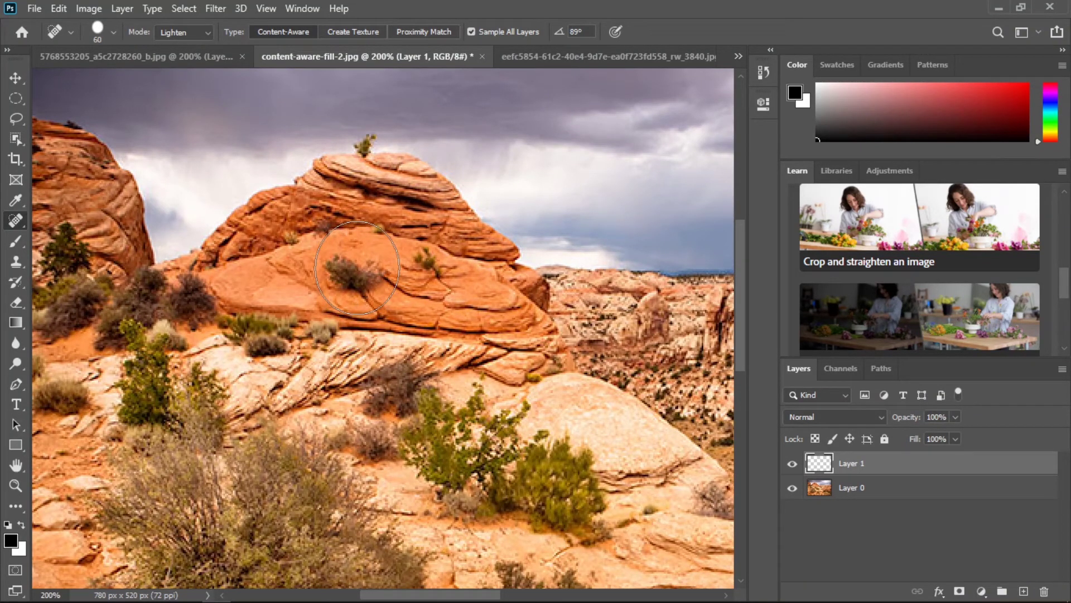
click(113, 31)
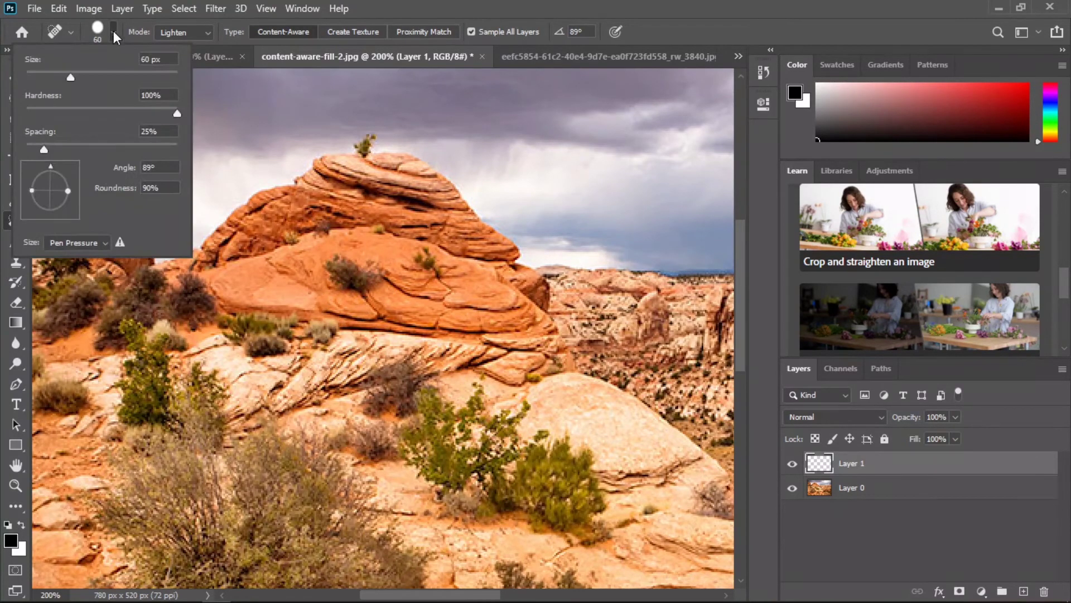
Set the Spot Healing Brush angle to 140°, clearing the stray Angle entry
drag(50, 164, 39, 166)
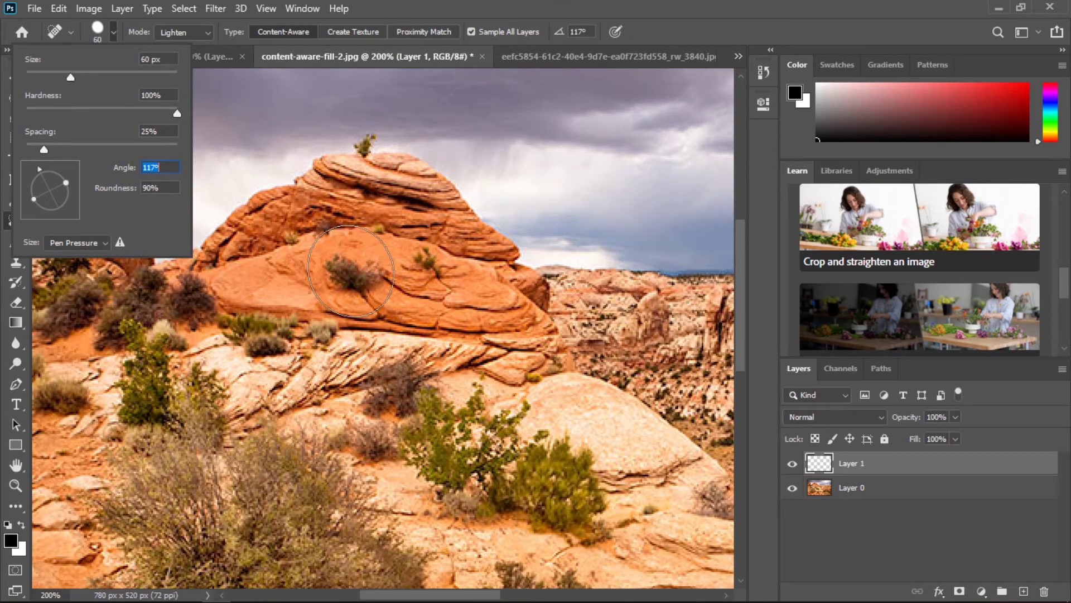
text([[[[[[[[[[[)
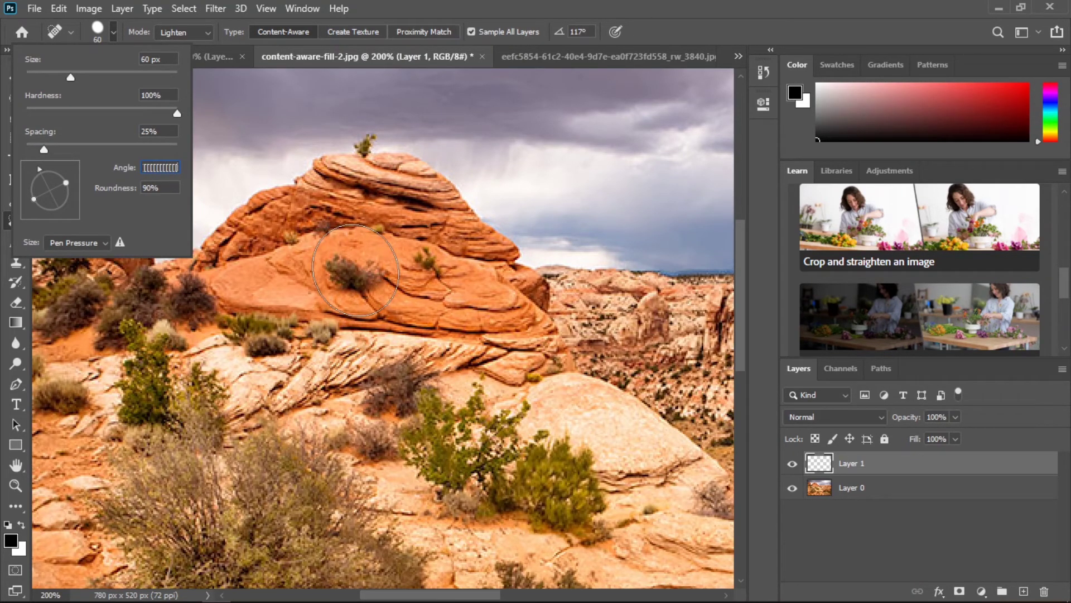
double_click(176, 168)
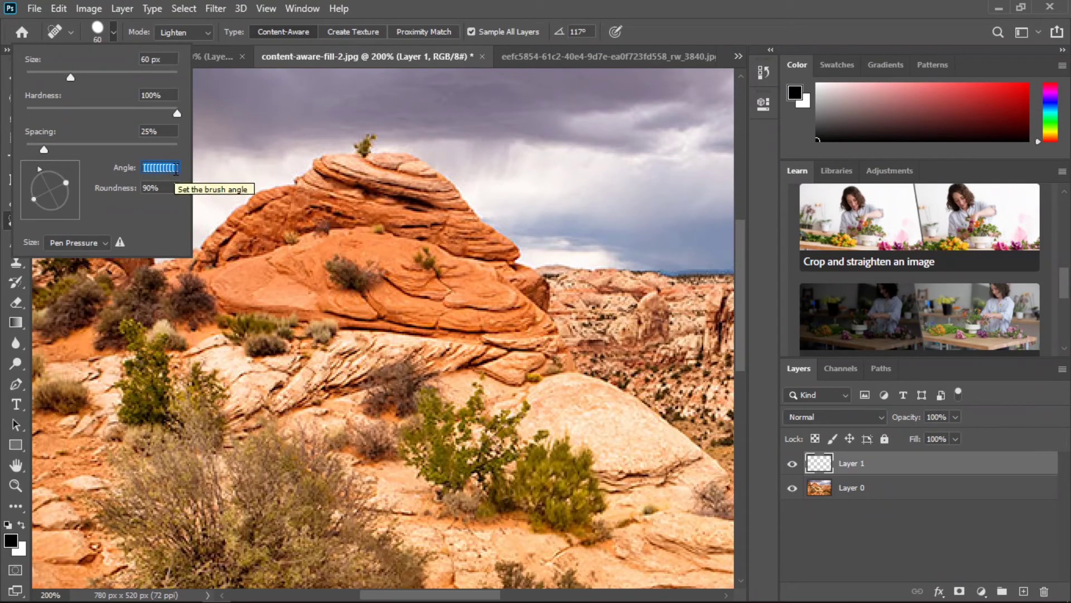
key(BackSpace)
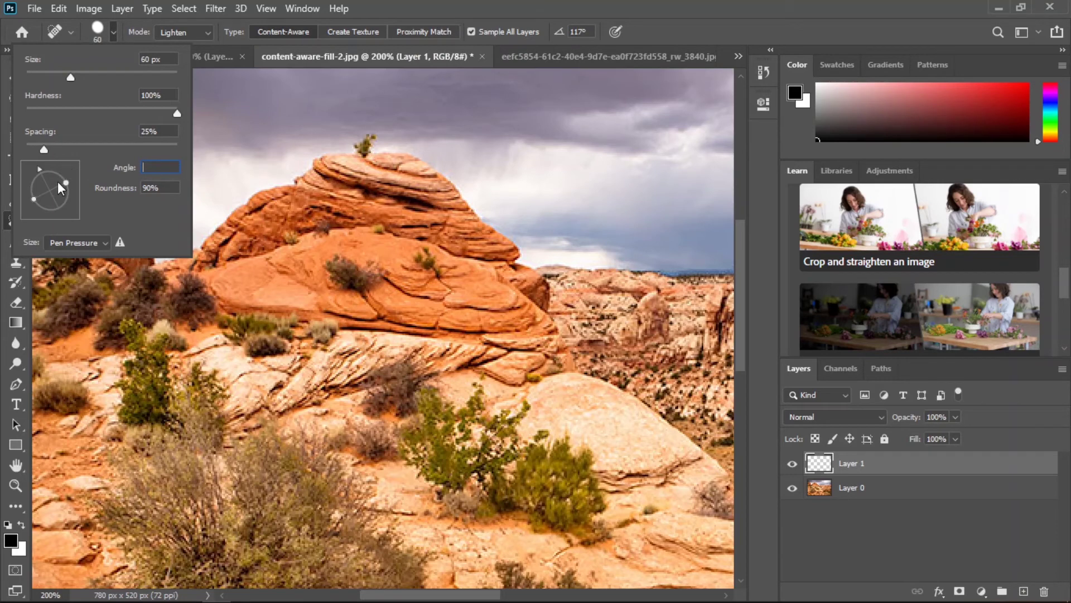
click(61, 188)
click(539, 241)
text(54)
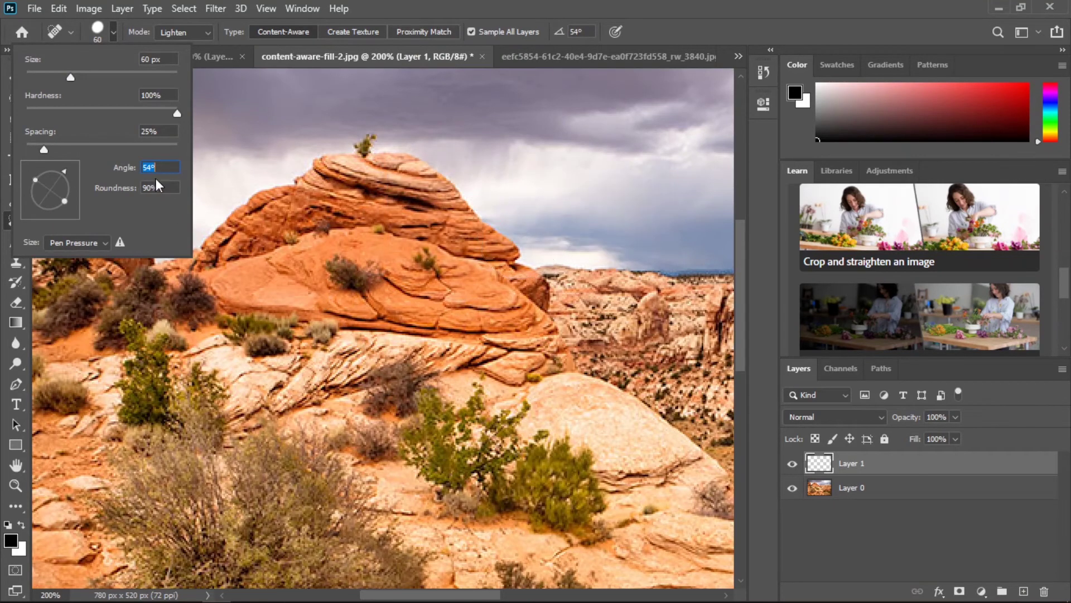
drag(64, 168, 31, 173)
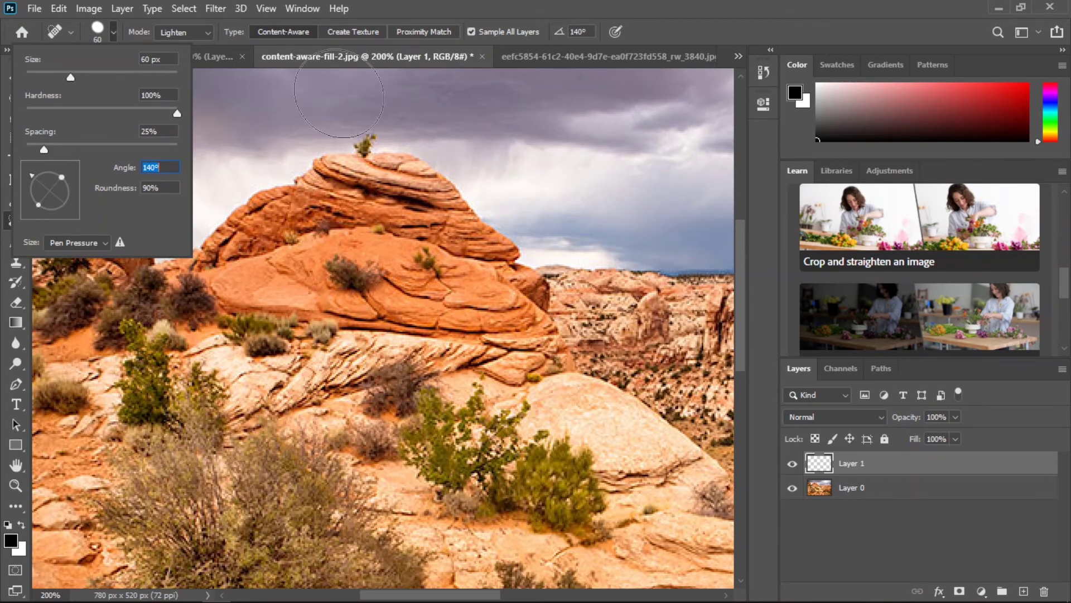
key(Return)
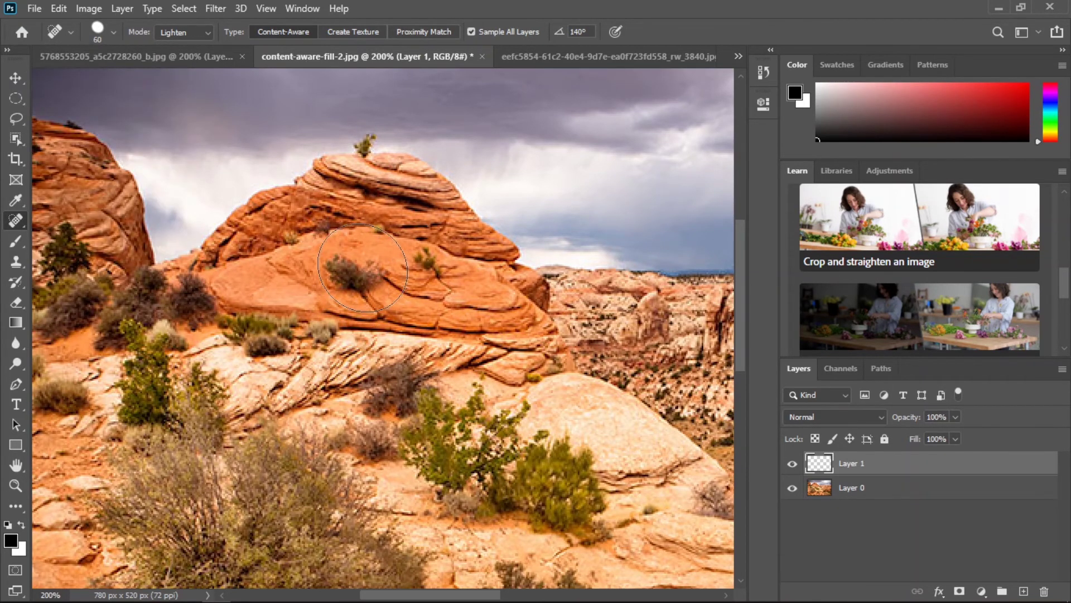
With a 50 px brush, heal two shrubs on the red rock, comparing via undo and redo
key(bracketleft)
key(bracketleft)
key(bracketleft)
key(bracketright)
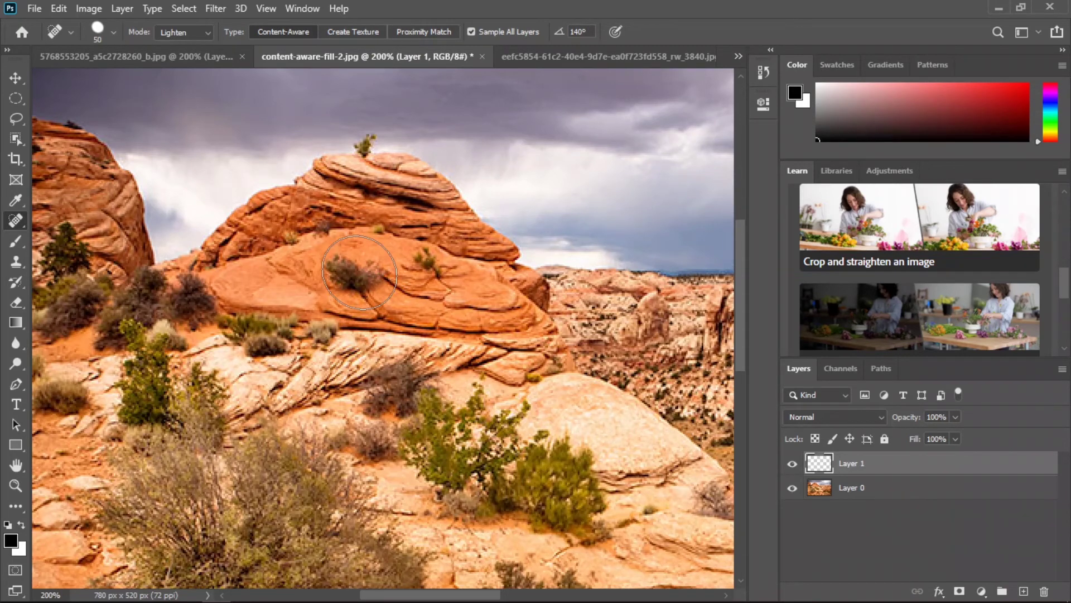
click(360, 272)
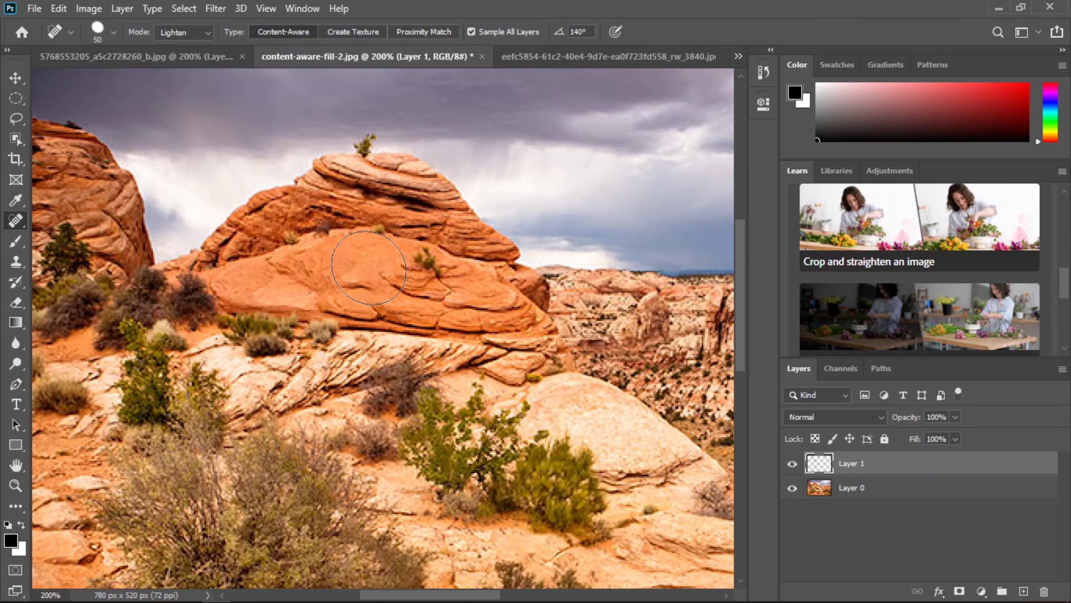
click(426, 262)
key(ctrl+z)
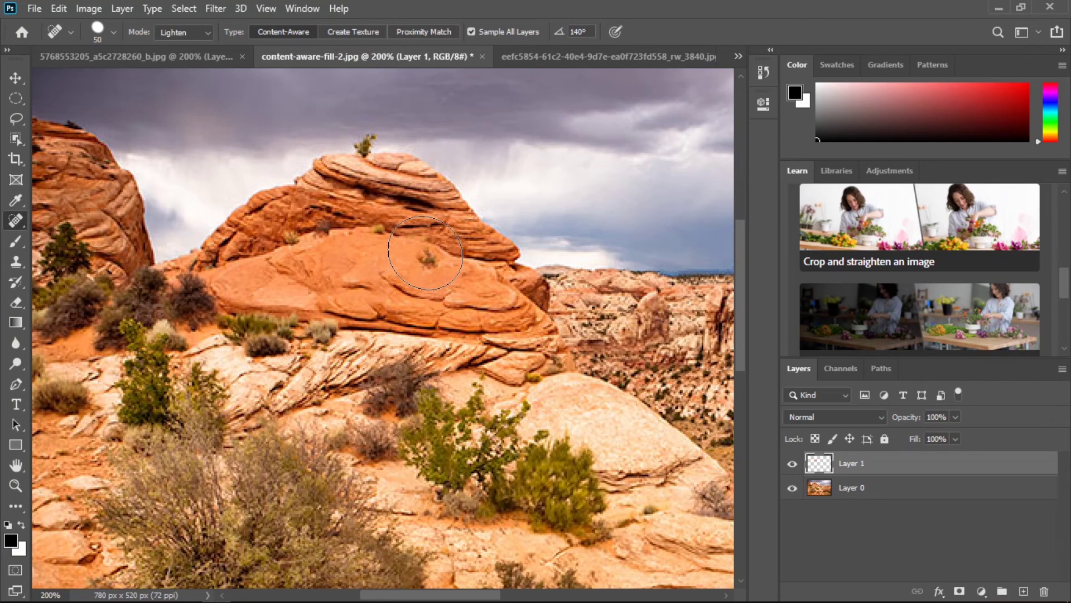
key(ctrl+shift+z)
key(ctrl+z)
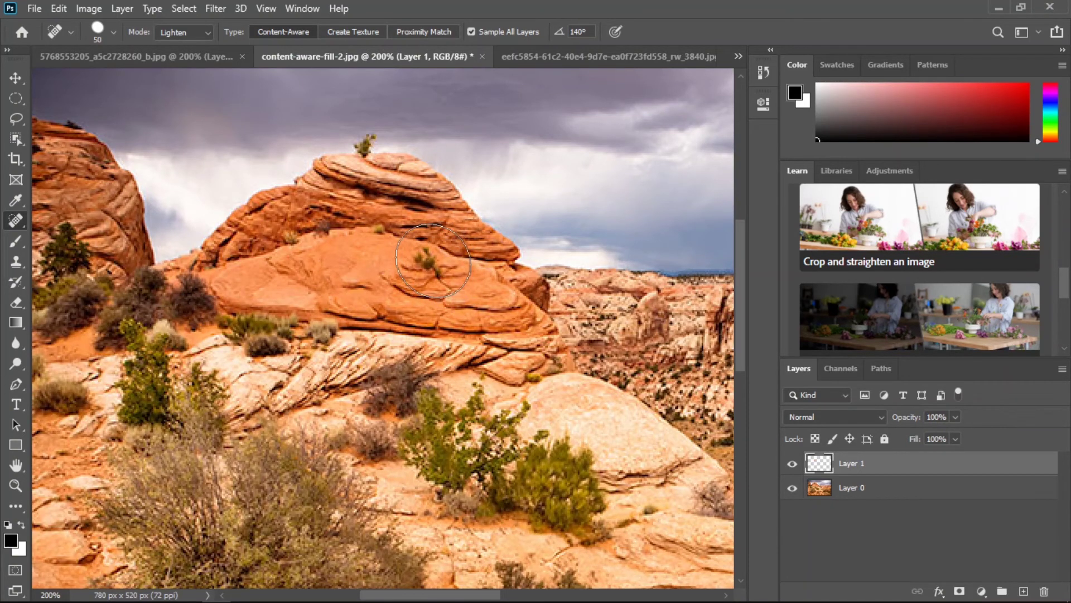
Heal the small shrubs on the rock with 30 then 15 px brushes, ending at 25 px
key(bracketleft)
key(bracketleft)
key(bracketleft)
click(430, 261)
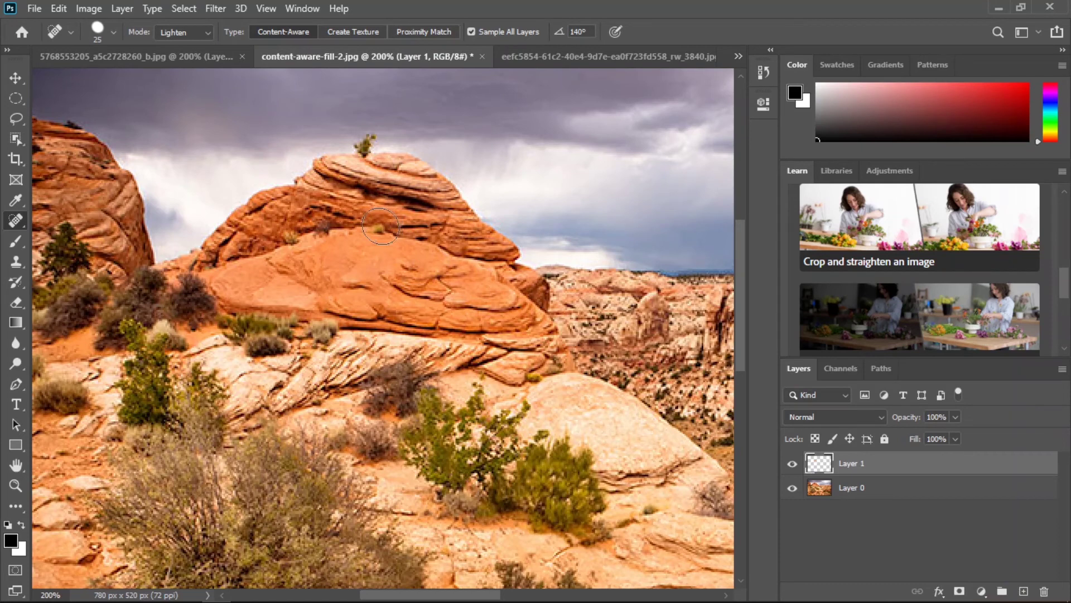
key(bracketleft)
key(bracketleft)
click(380, 226)
click(290, 235)
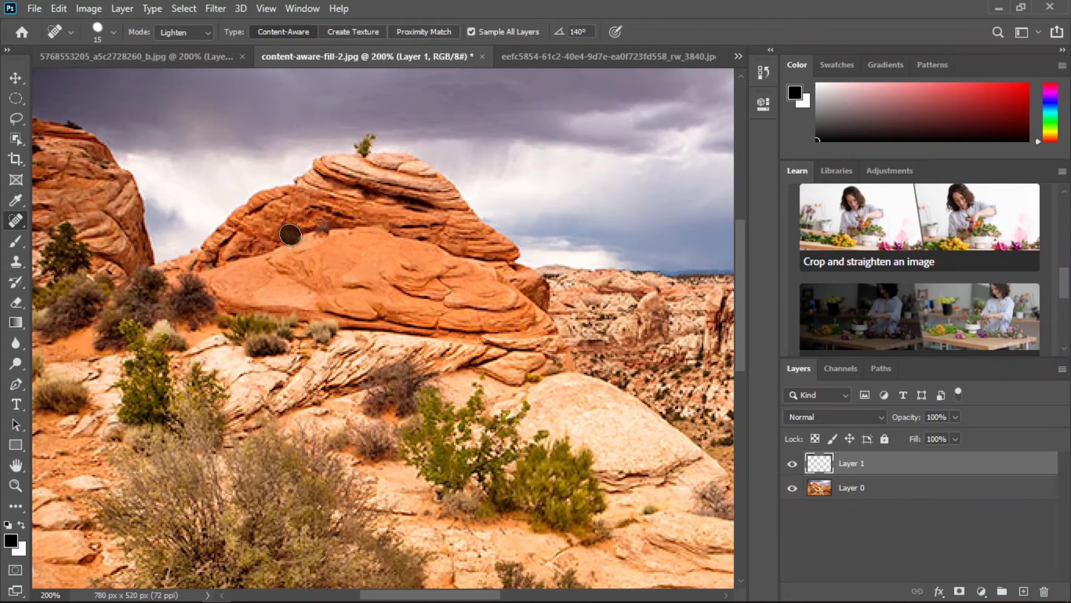
click(326, 226)
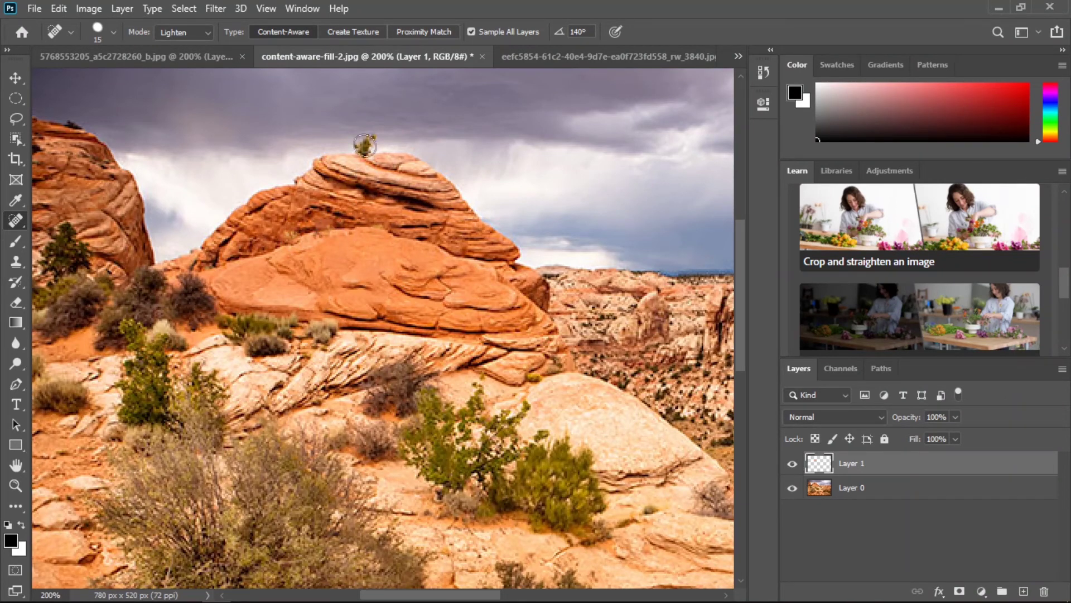
key(bracketright)
click(113, 33)
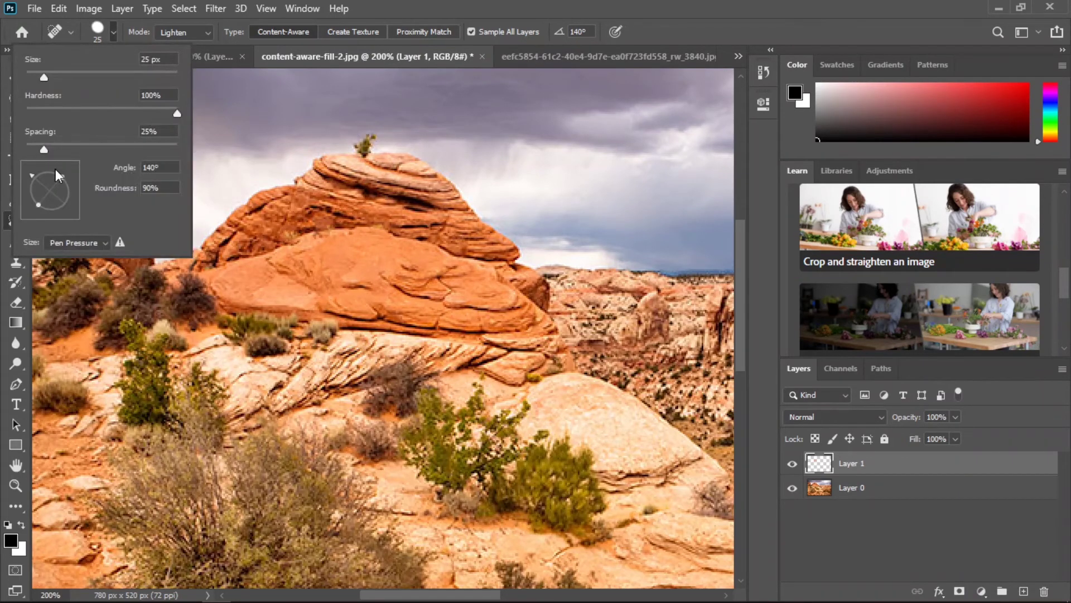
Tilt the brush to 47° and heal the shrub on top of the rock
drag(32, 172, 68, 176)
drag(69, 172, 68, 169)
key(Return)
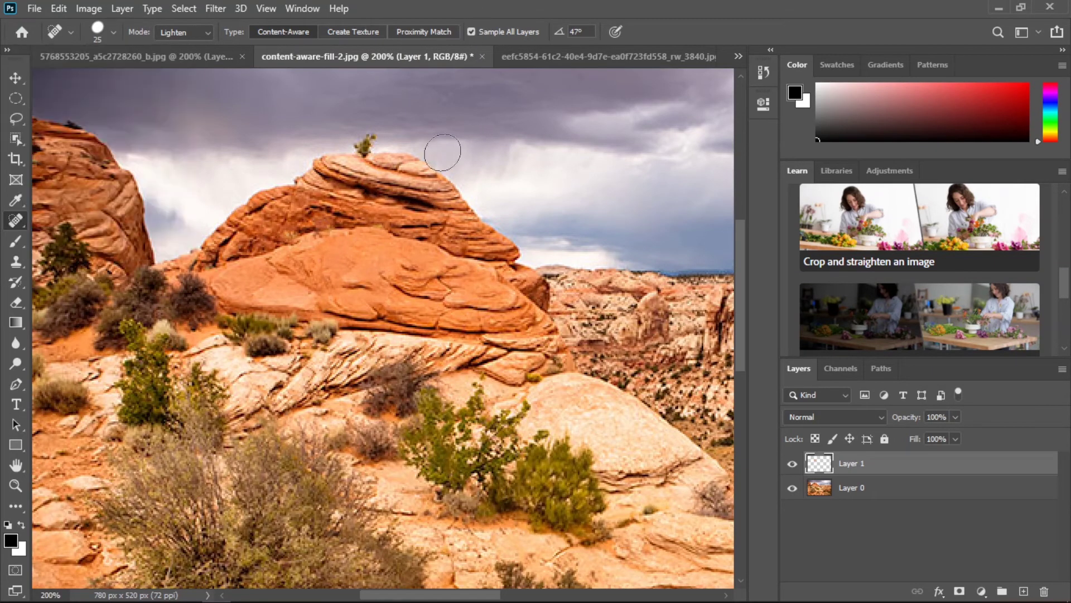
click(365, 143)
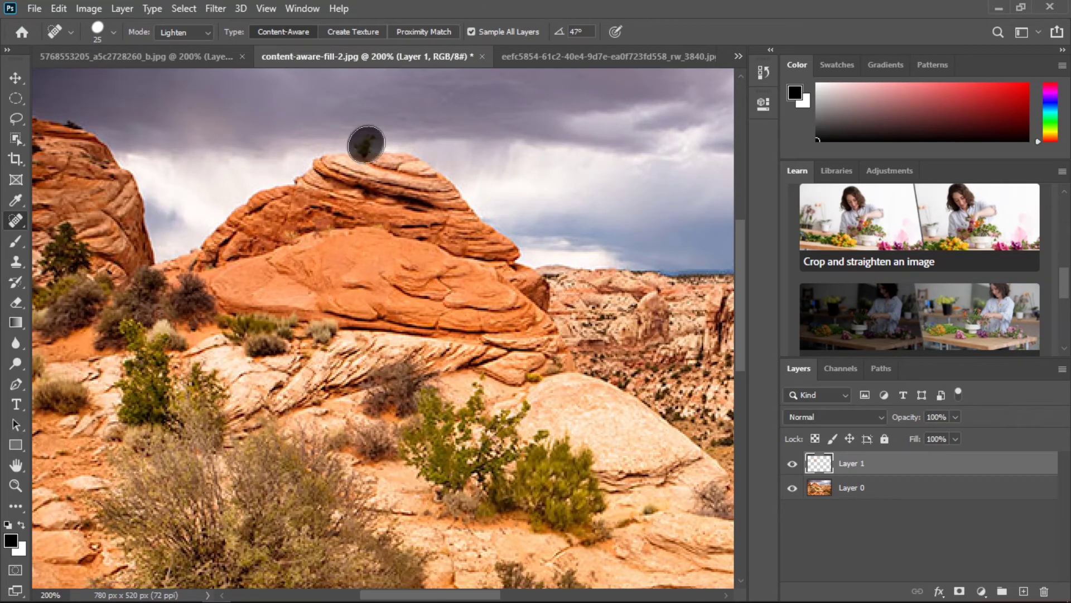
Heal the scattered small trees across the canyon plain
scroll(471, 223, down, 2)
scroll(598, 314, up, 2)
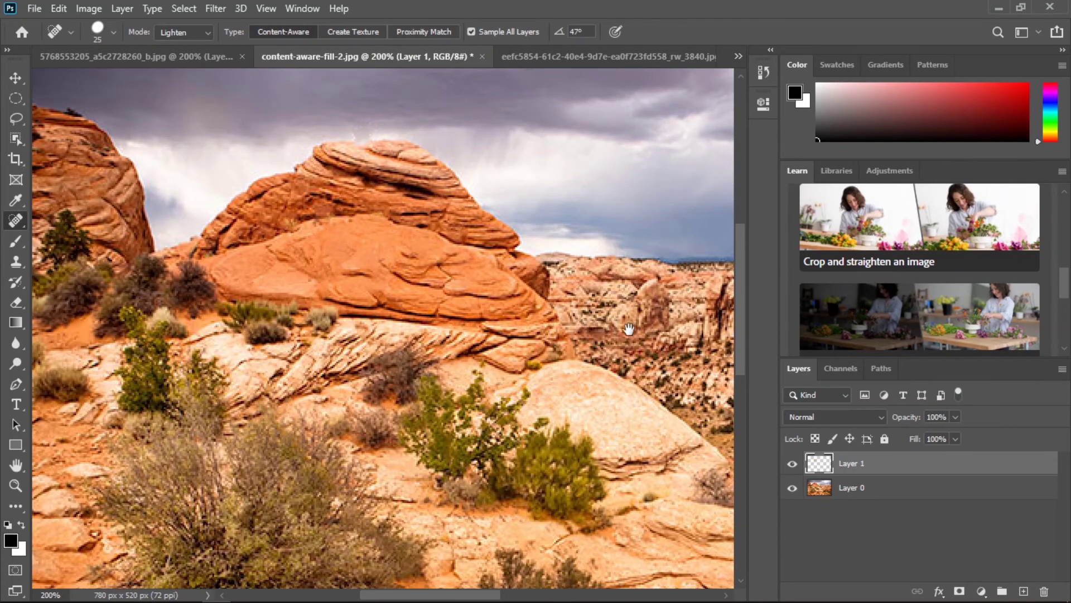
drag(600, 313, 270, 230)
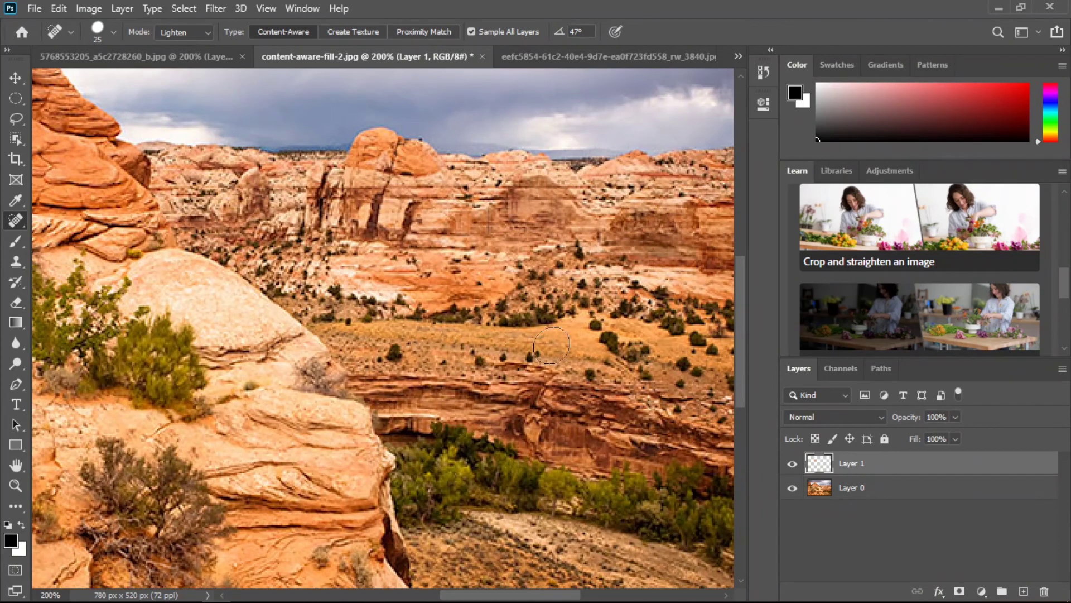
click(397, 346)
click(383, 353)
click(478, 360)
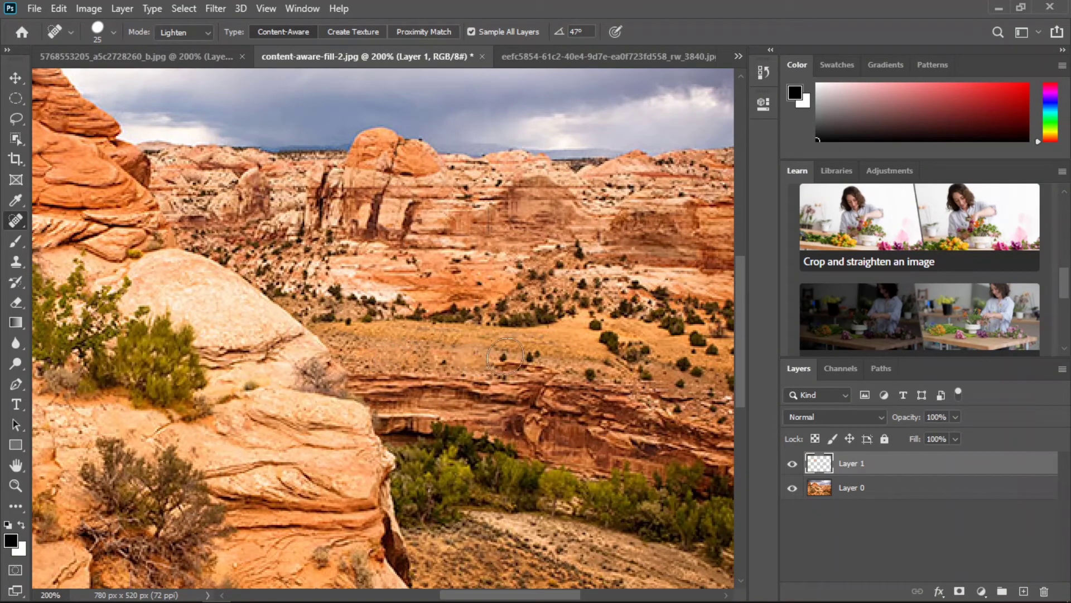
click(532, 351)
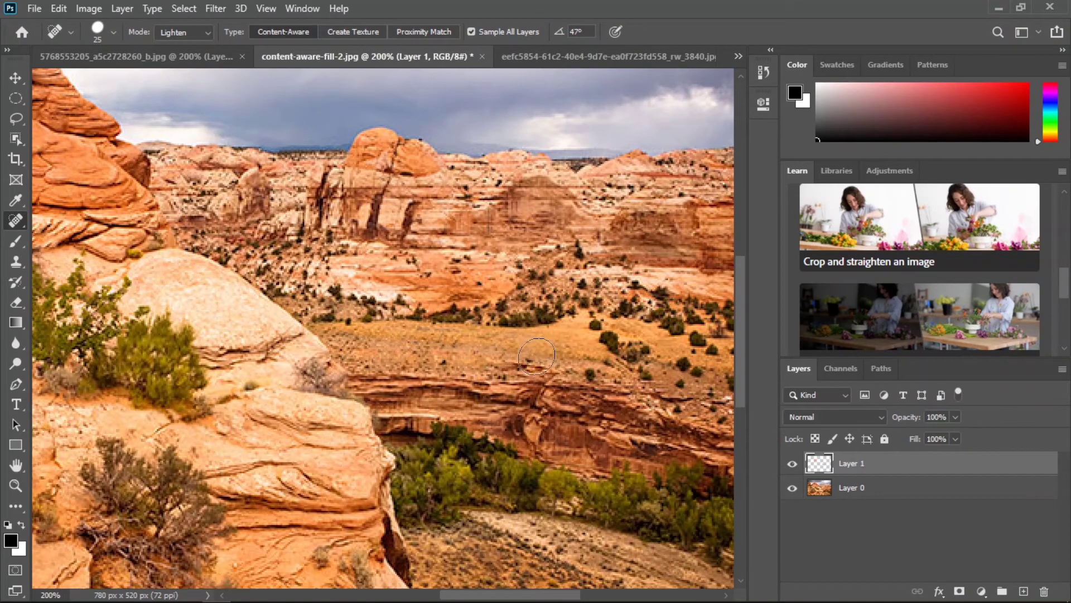
click(607, 341)
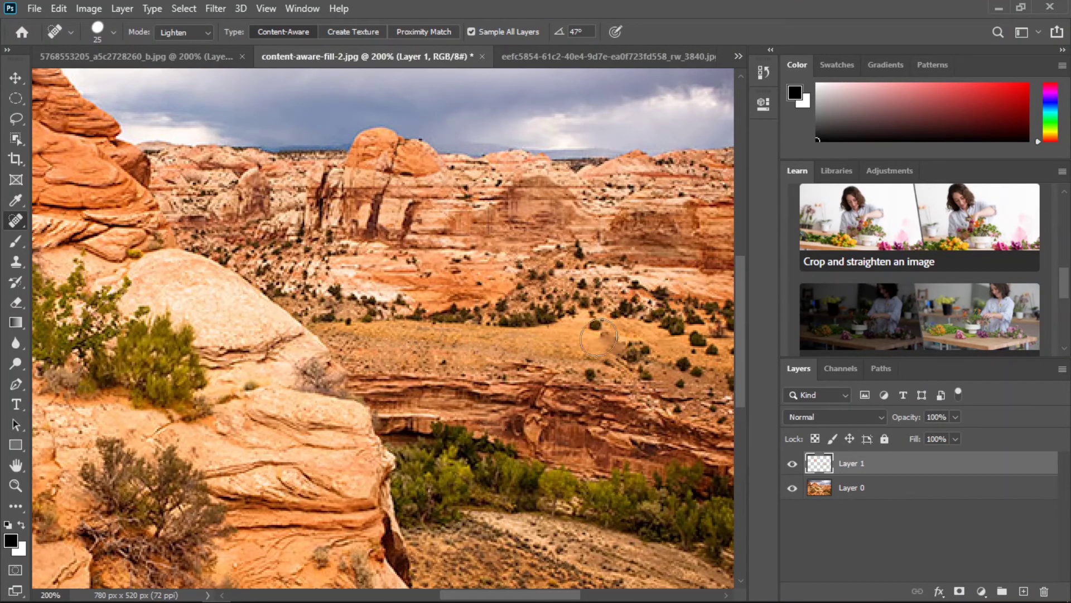
click(594, 328)
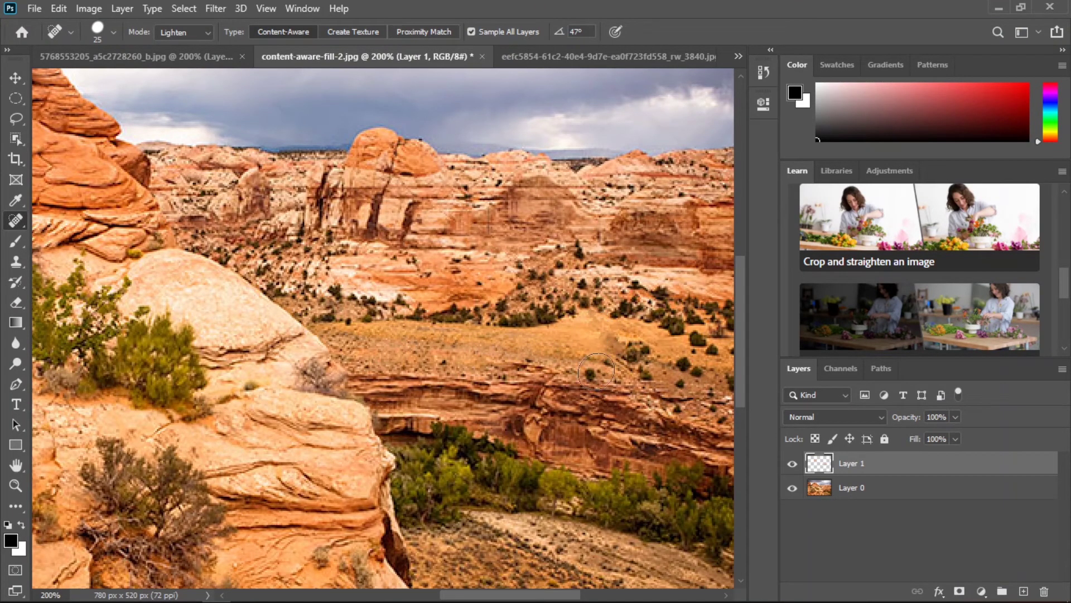
Heal the small trees along the canyon edge
click(685, 388)
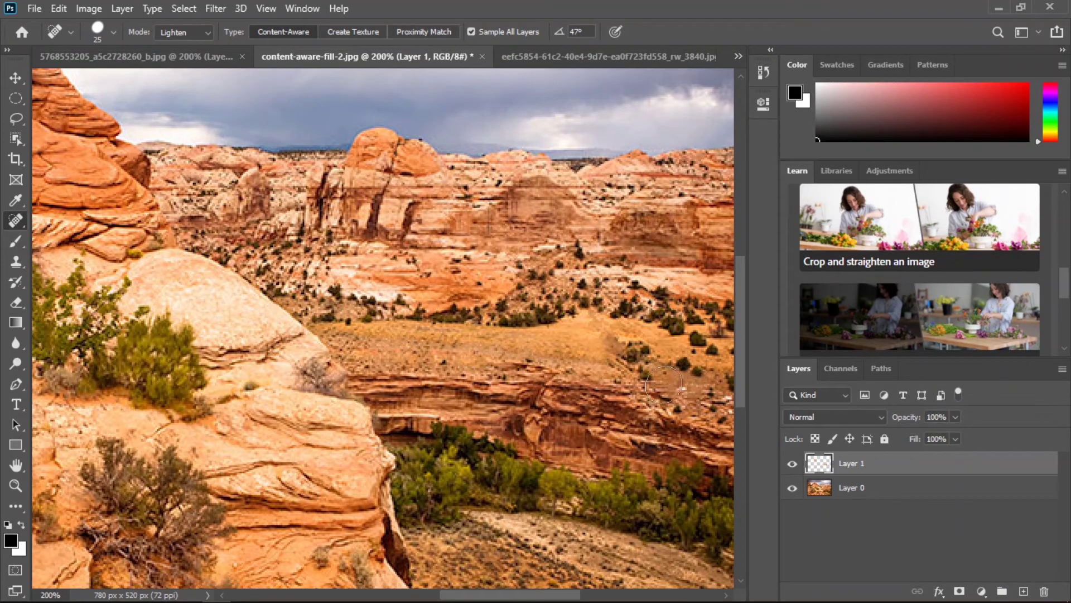
click(647, 370)
click(638, 350)
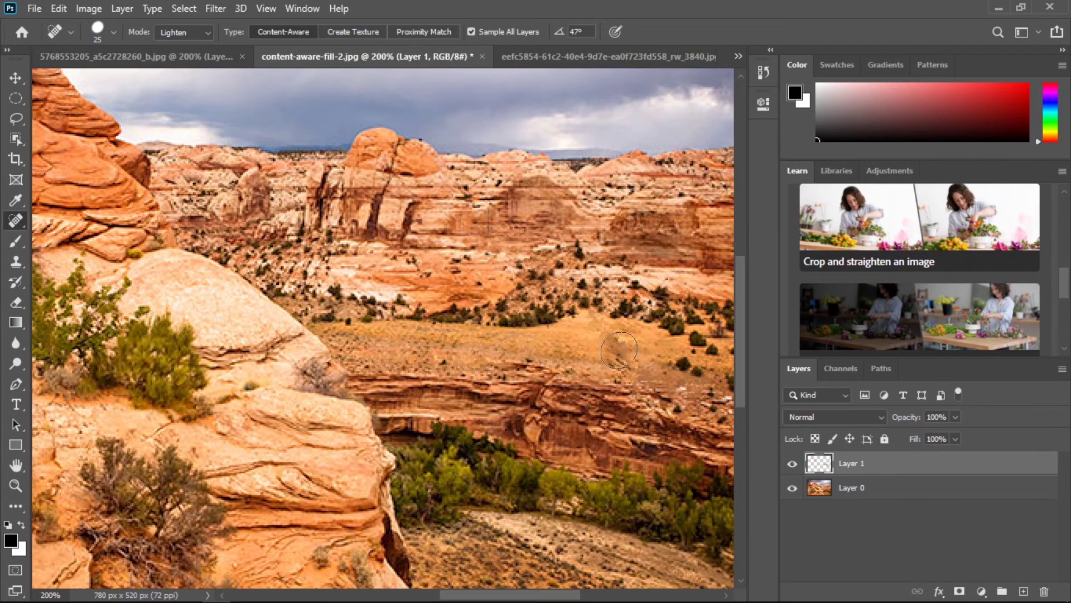
click(680, 364)
click(691, 373)
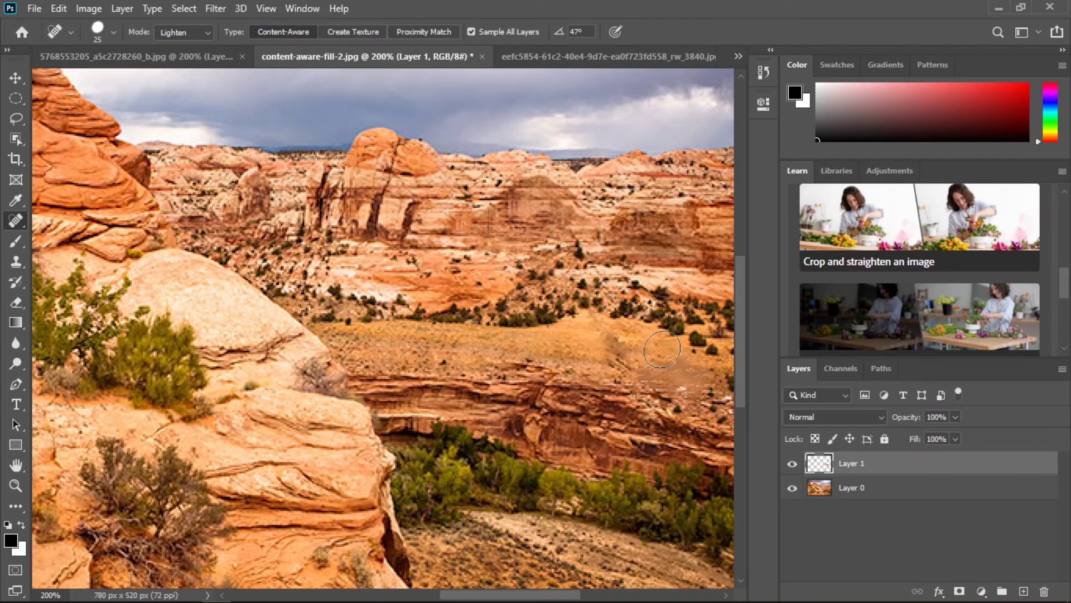
Heal the cluster of small trees on the tan slope above the red ledge
drag(681, 351, 275, 280)
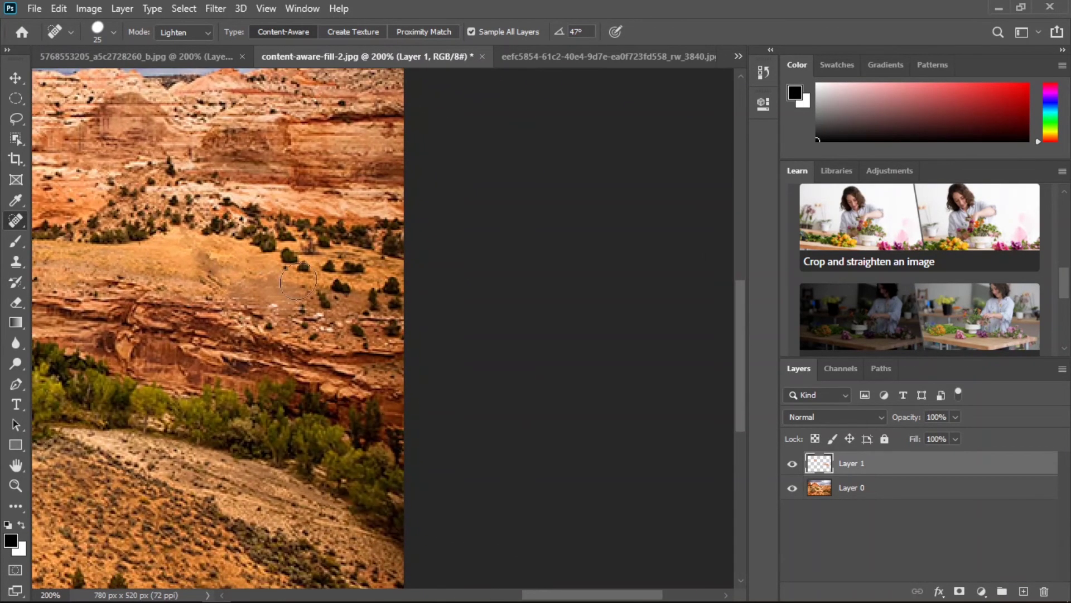
click(318, 301)
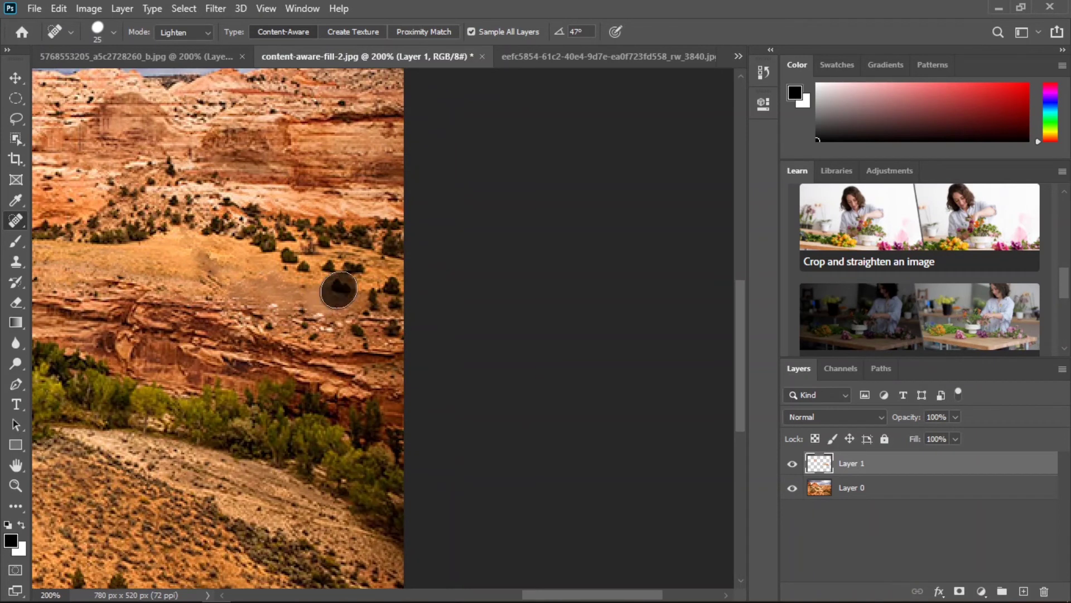
click(304, 269)
click(287, 259)
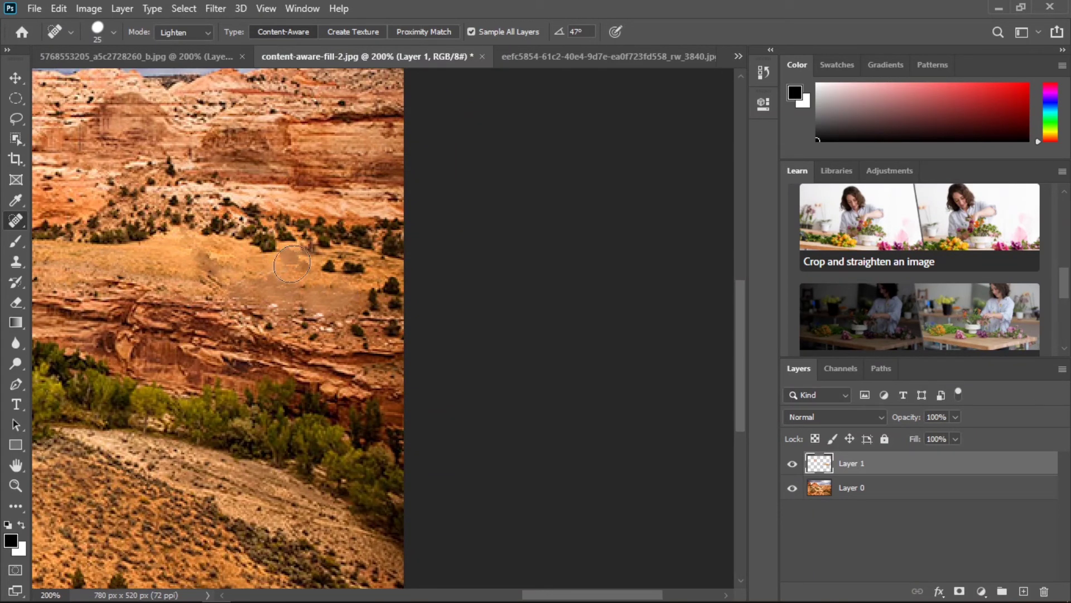
click(265, 246)
Heal away the seven small dark trees on the lower slope and bottom edge beside the left cliff
drag(162, 464, 463, 279)
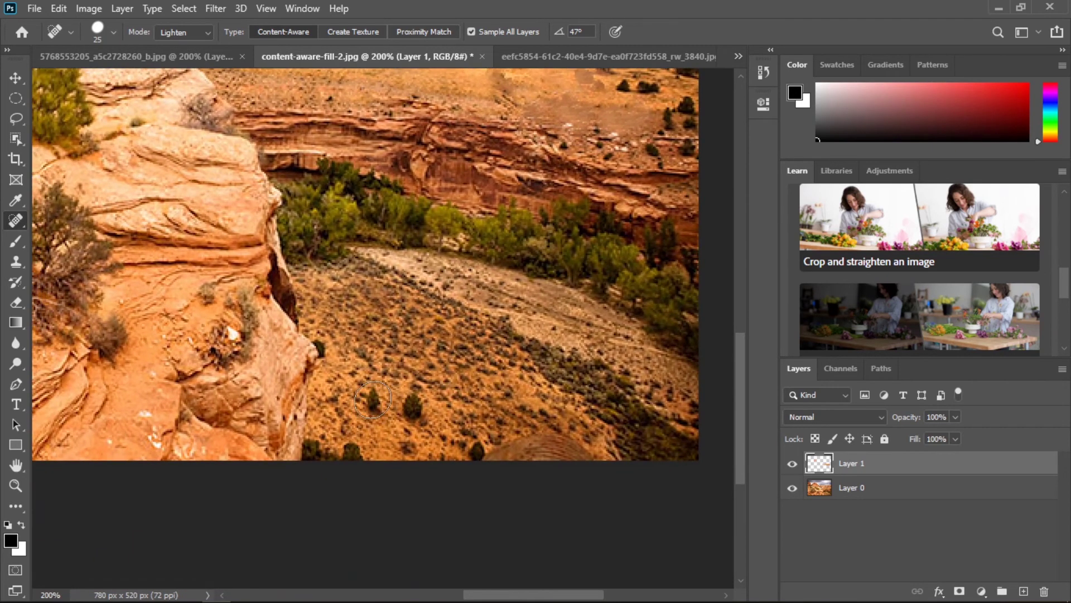
click(412, 403)
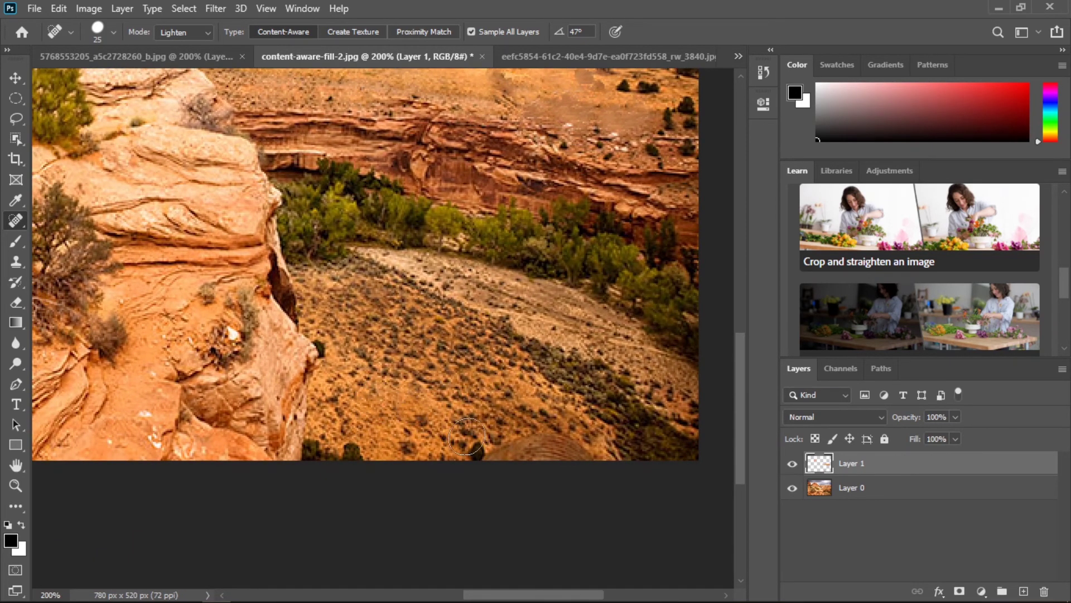
click(479, 444)
click(355, 445)
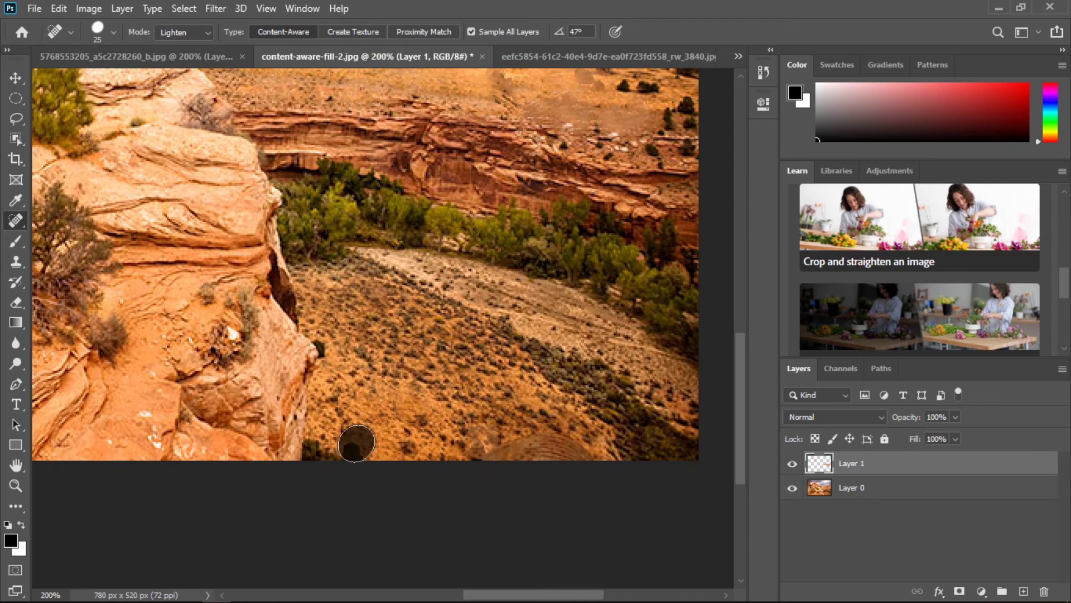
click(315, 447)
click(346, 448)
click(398, 370)
click(365, 341)
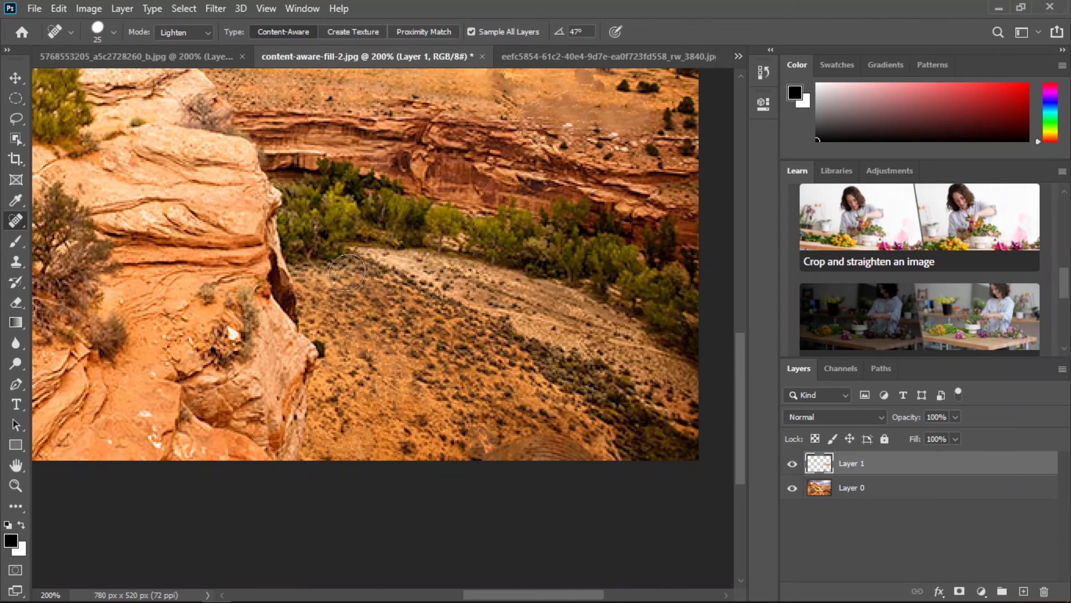
mouse_move(299, 240)
mouse_down()
mouse_move(489, 462)
mouse_move(525, 469)
mouse_up()
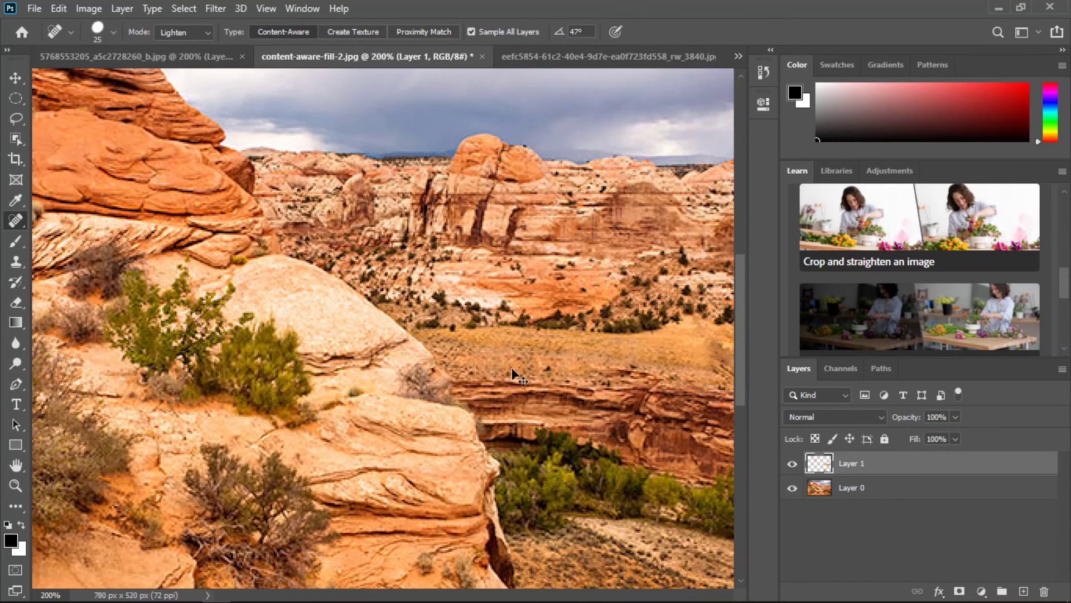
Zoom out to the whole landscape and toggle Layer 1 off and on to compare before and after
key(ctrl+minus)
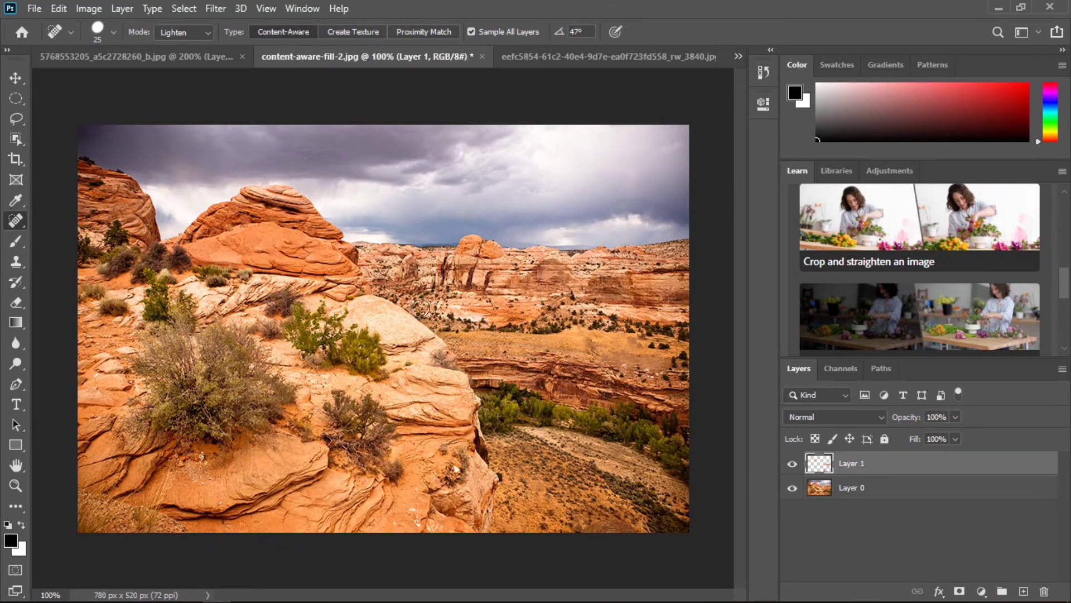
click(793, 466)
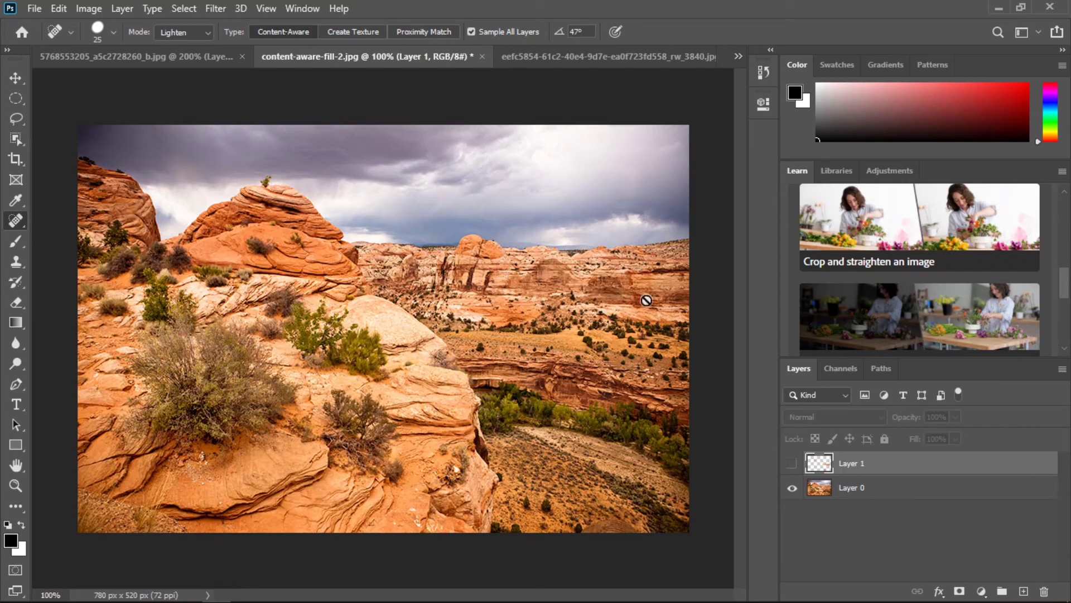
click(792, 466)
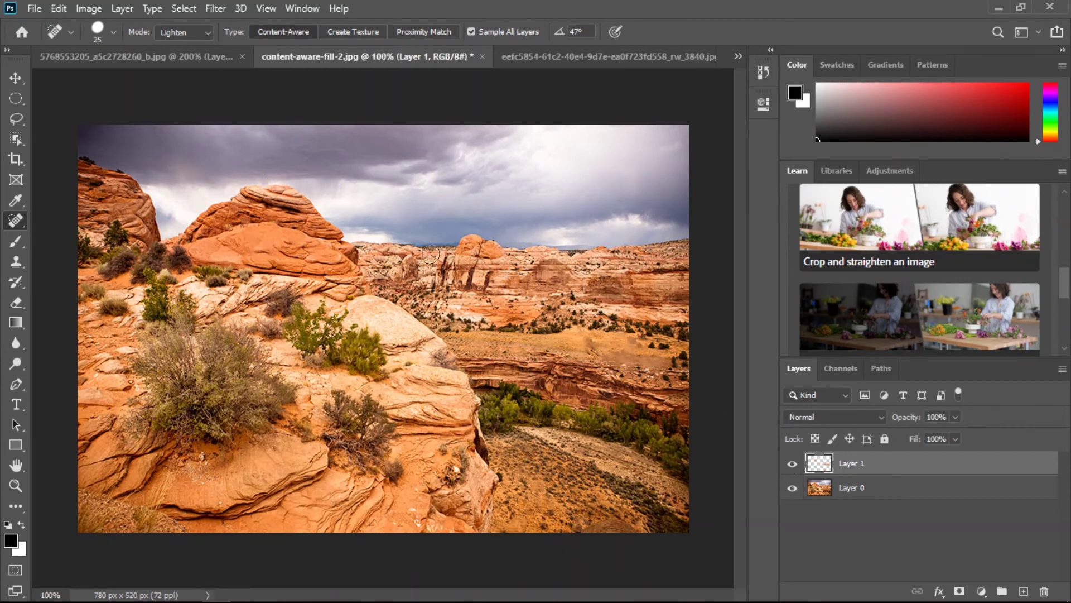
click(792, 466)
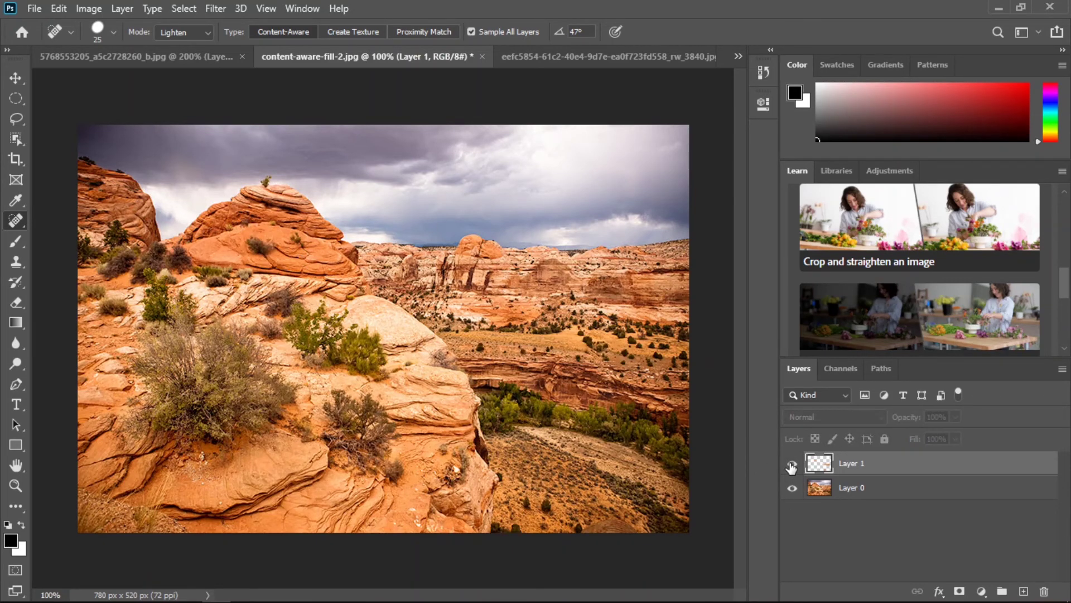
click(792, 465)
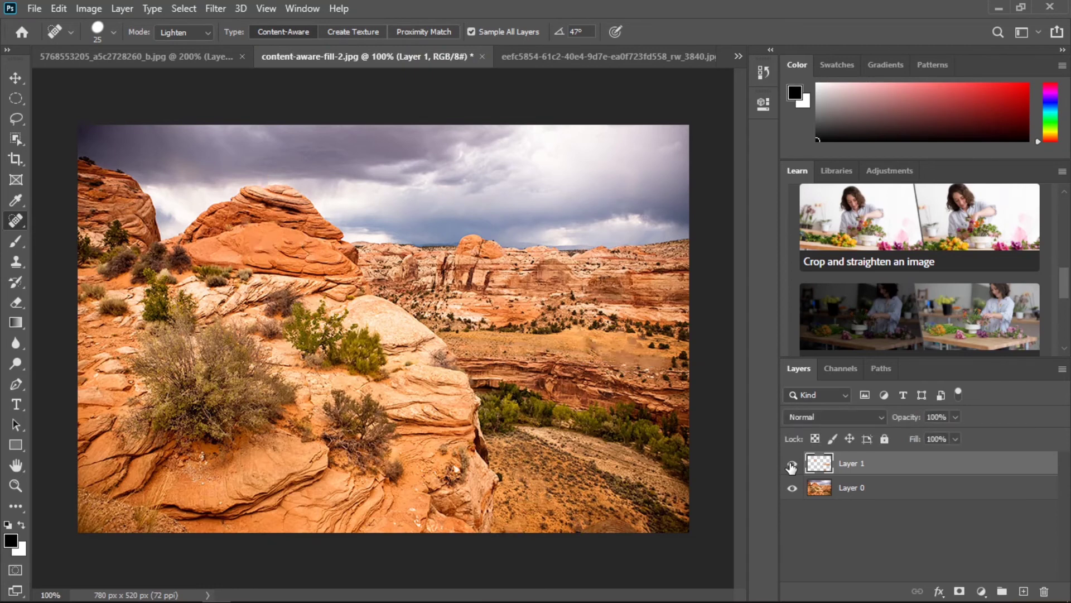
click(592, 59)
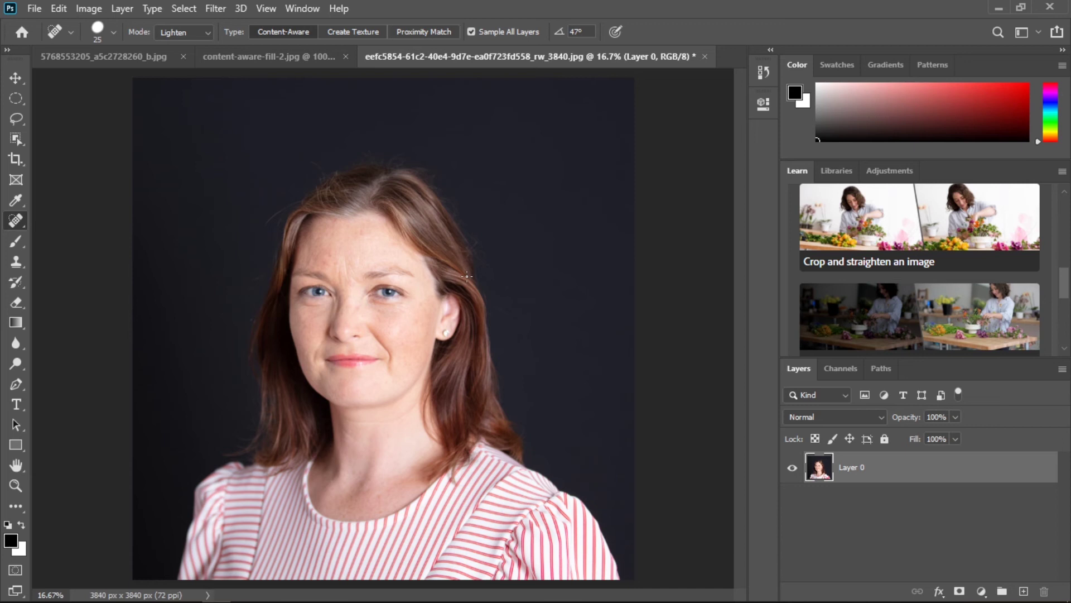
key(ctrl+plus)
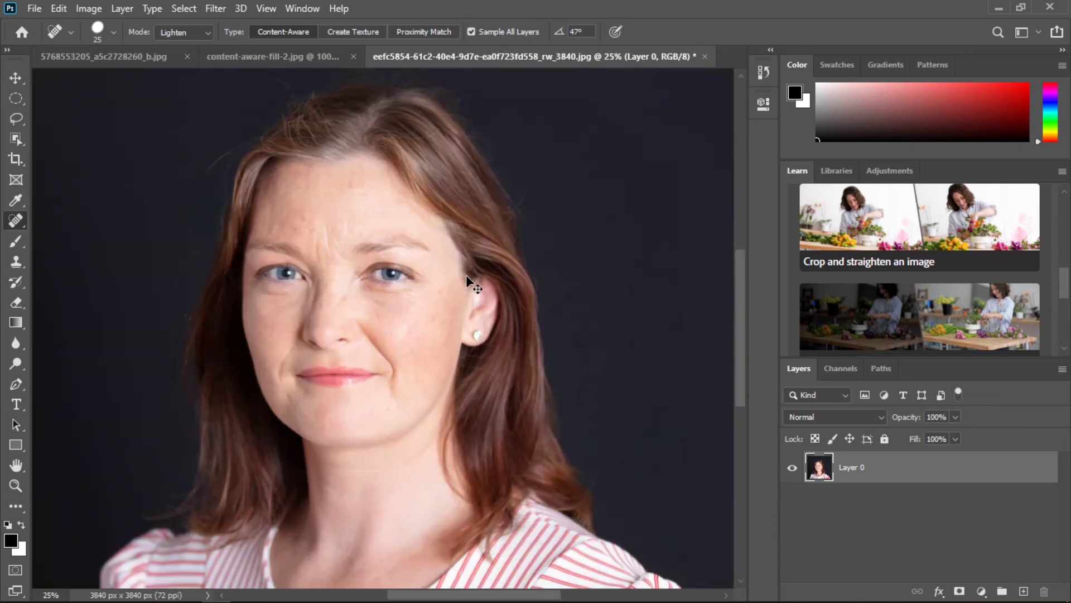
key(ctrl+plus)
key(ctrl+plus)
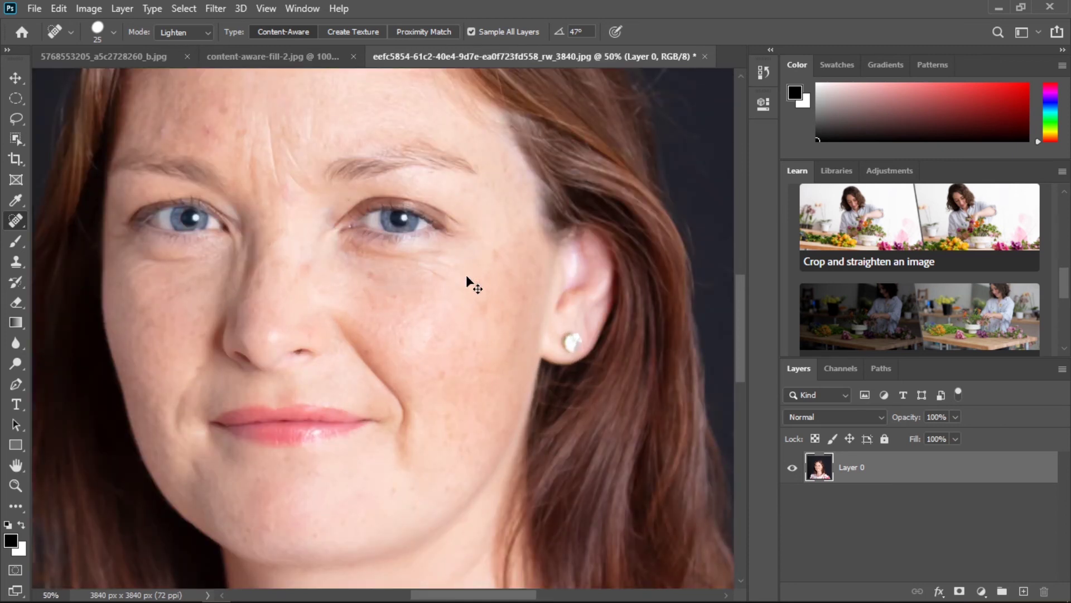
key(ctrl+plus)
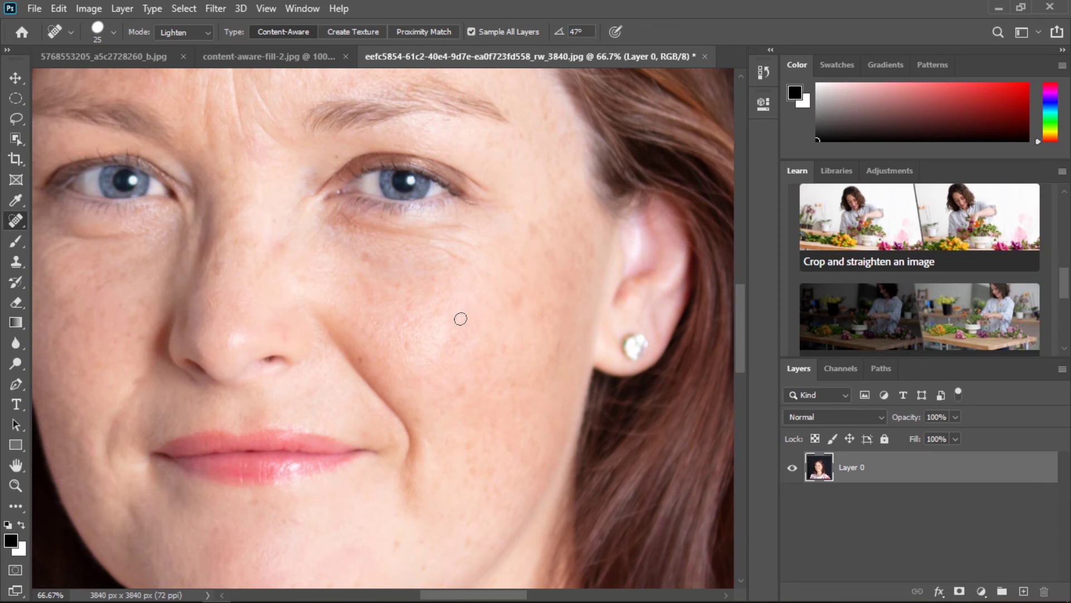
drag(329, 299, 414, 450)
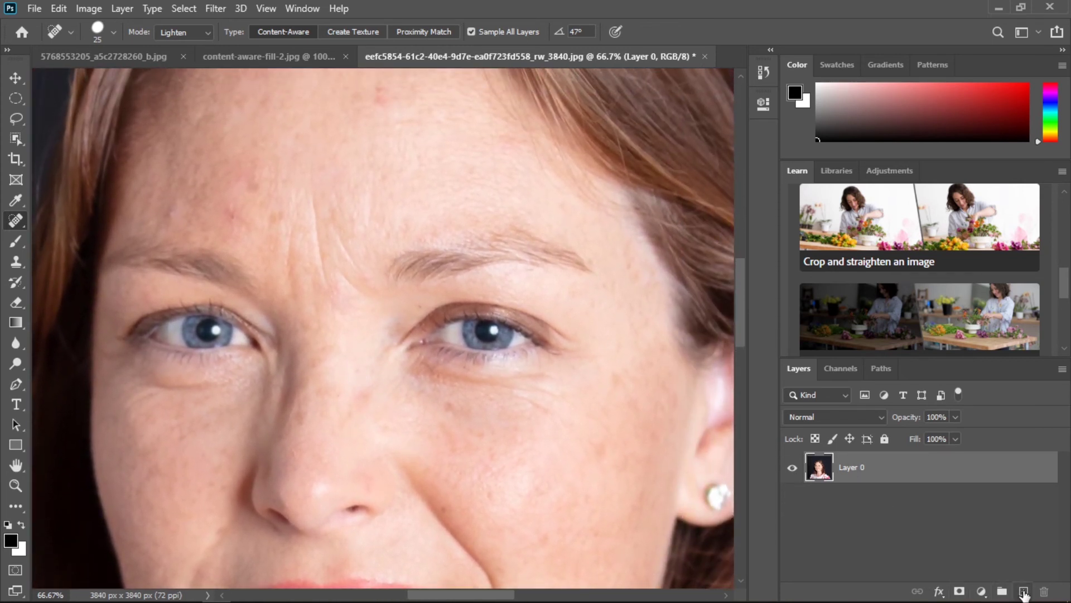
Add a new empty layer and set the healing brush tip angle to 110°
click(1024, 591)
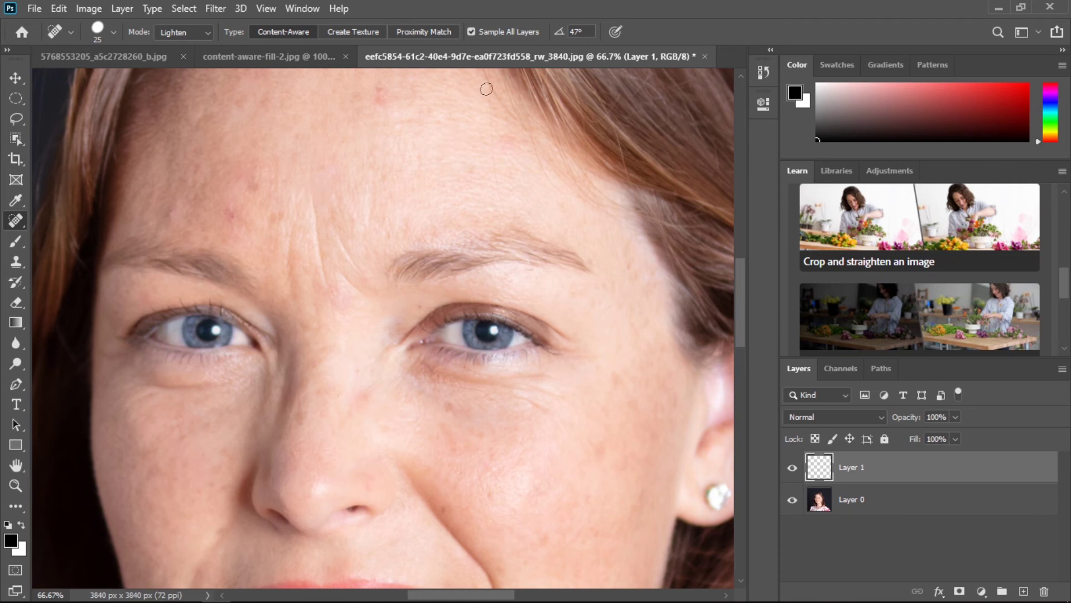
click(114, 32)
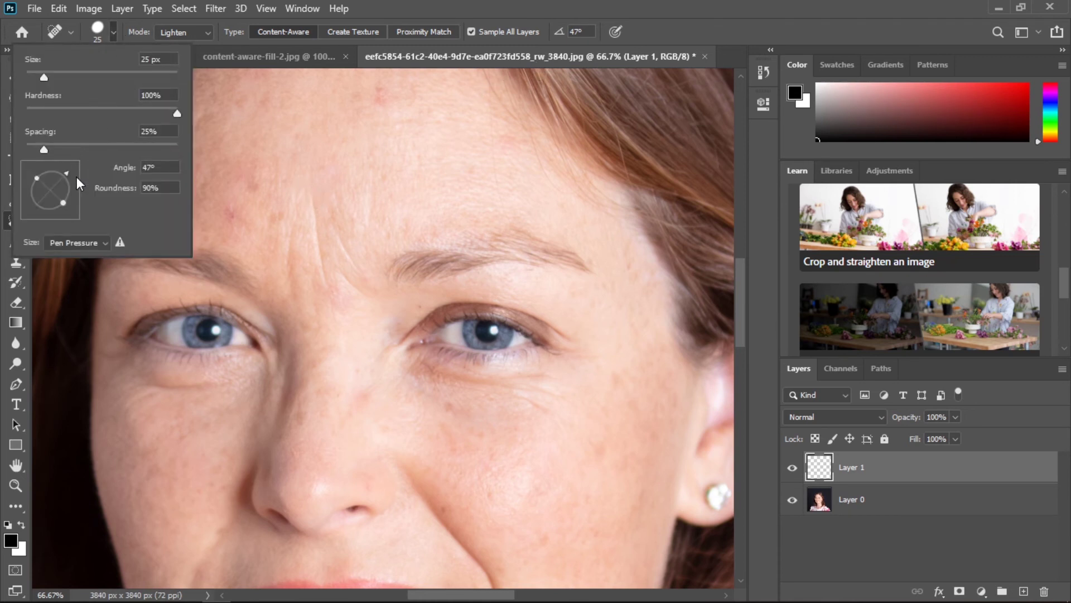
drag(65, 168, 34, 172)
drag(36, 170, 43, 169)
key(Return)
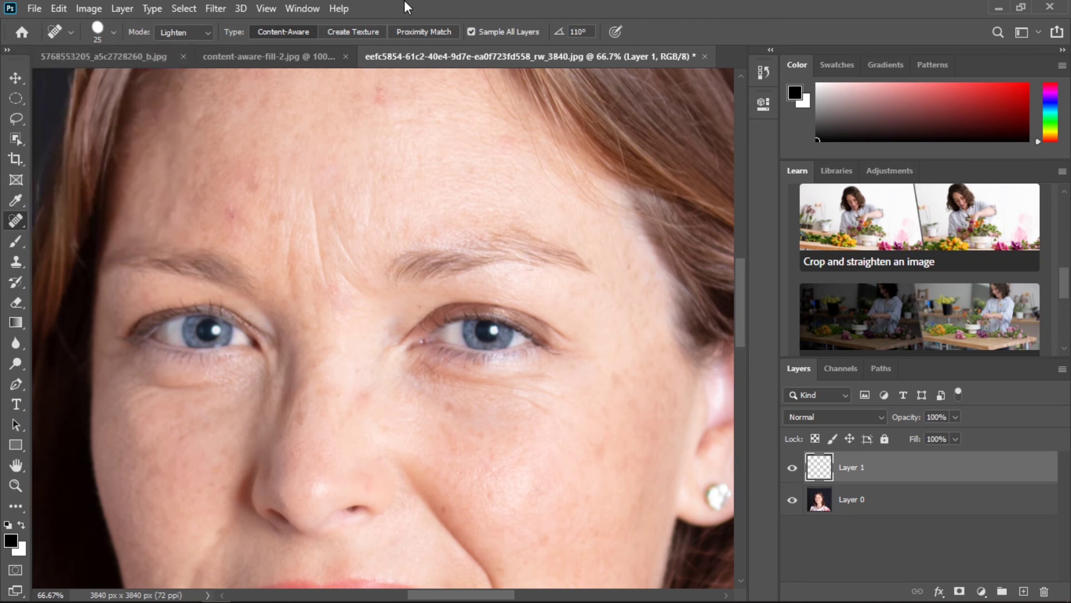
Switch the healing mode from Lighten to Normal and heal the frown crease between the brows
click(208, 32)
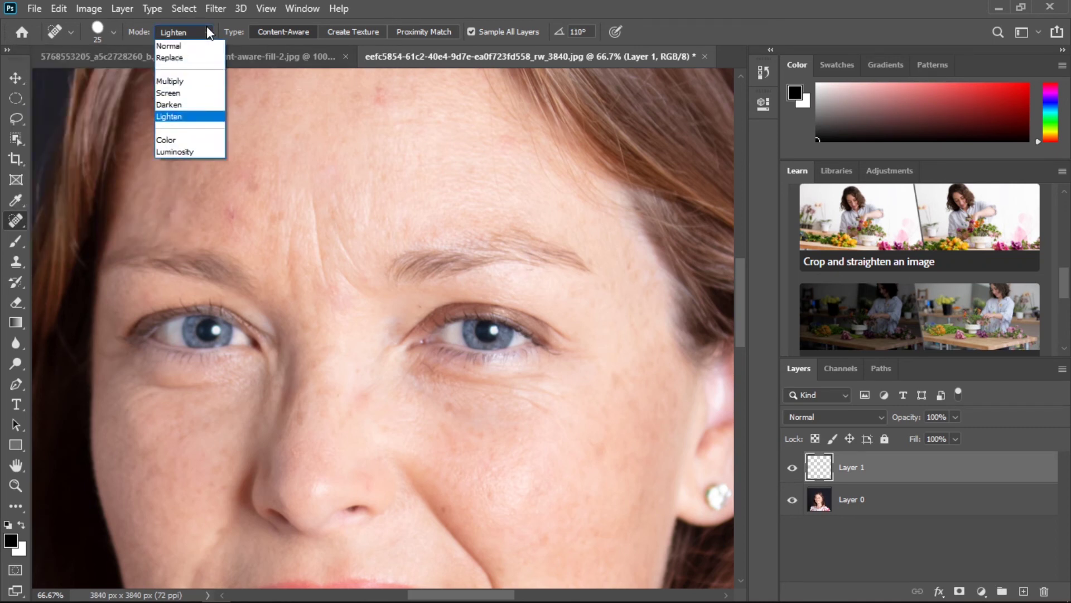
click(184, 47)
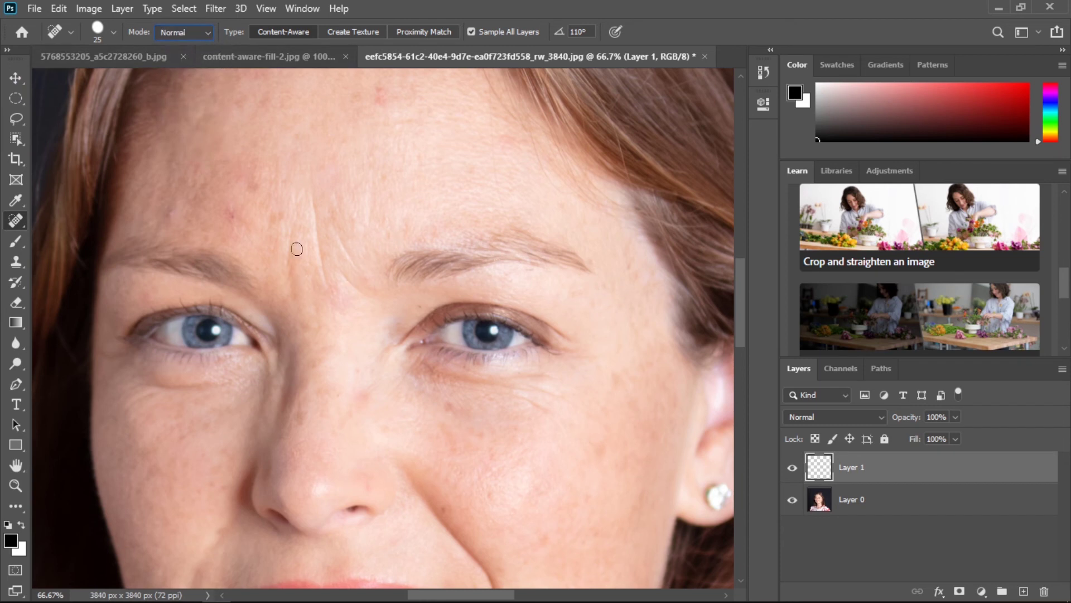
drag(313, 203, 330, 286)
Heal the remaining parts of the frown crease between the brows
drag(333, 265, 371, 300)
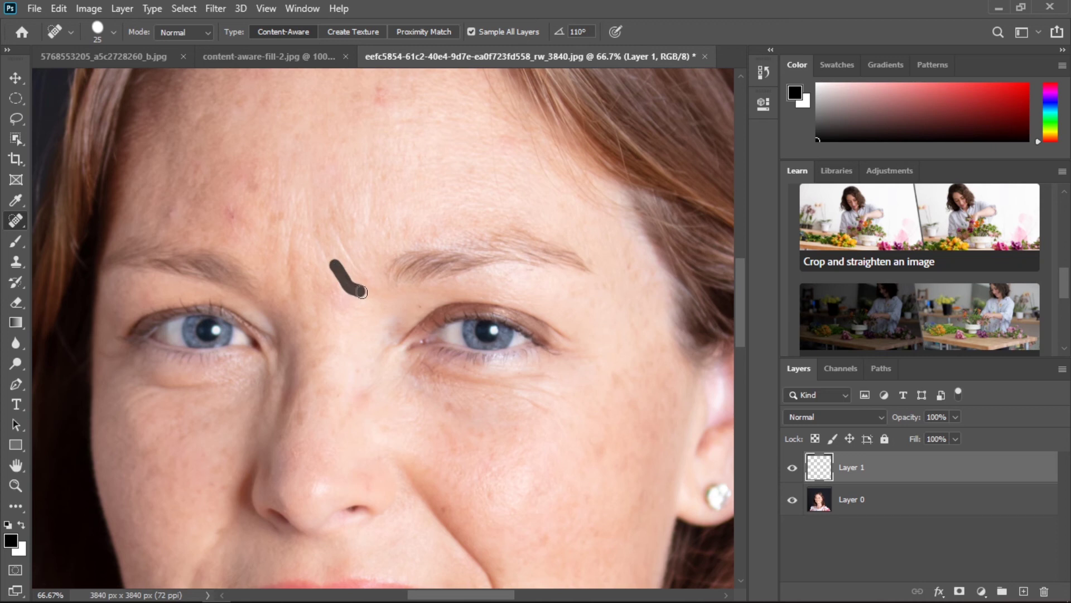
drag(338, 230, 362, 274)
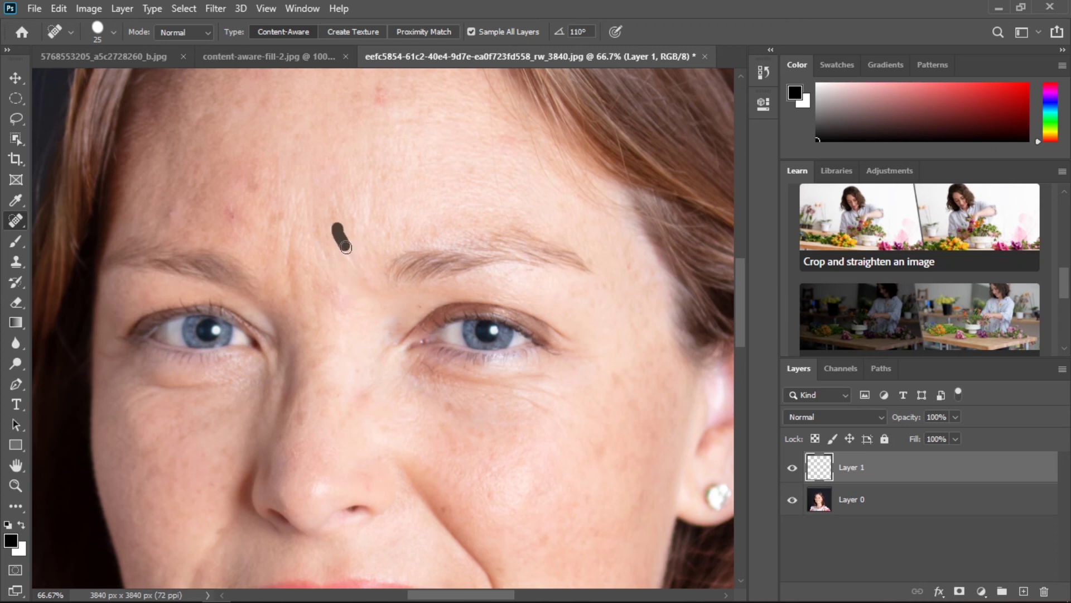
drag(291, 228, 296, 290)
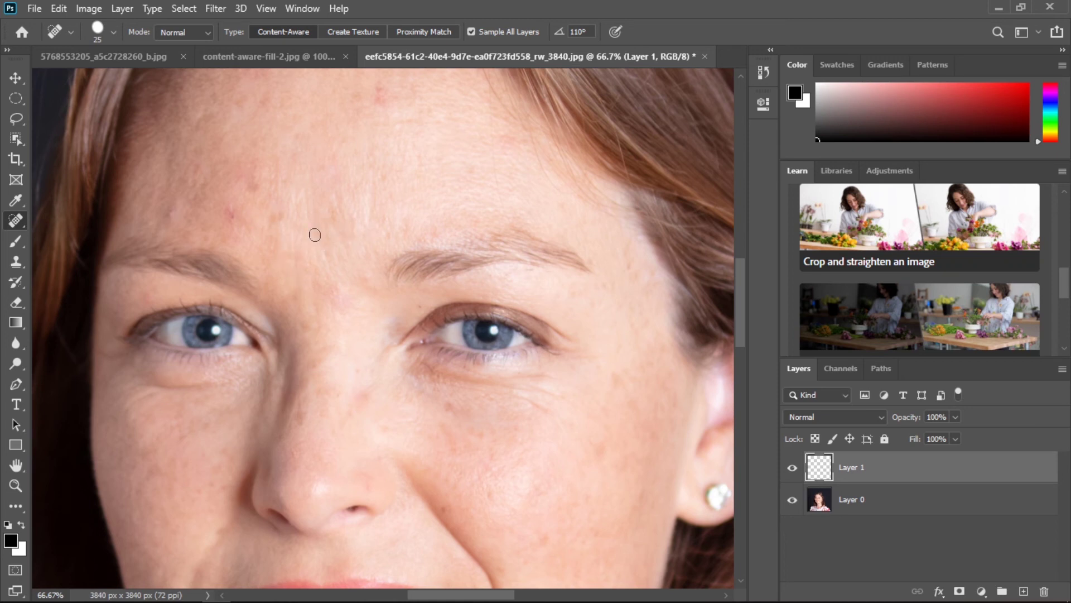
Heal the wrinkle under the right-hand eye
scroll(404, 361, down, 2)
scroll(403, 361, down, 5)
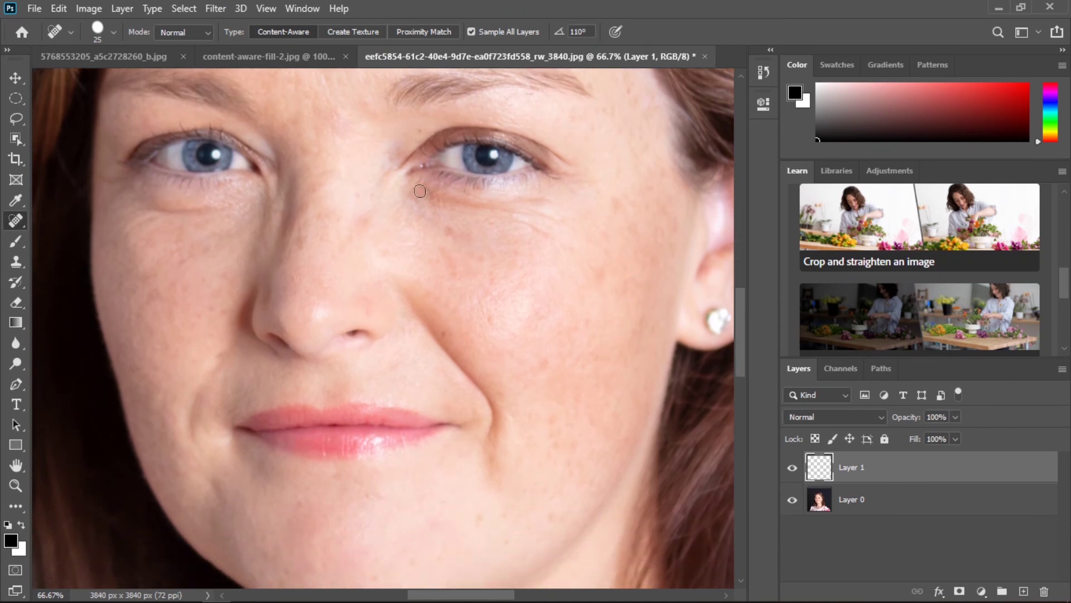
drag(419, 189, 487, 208)
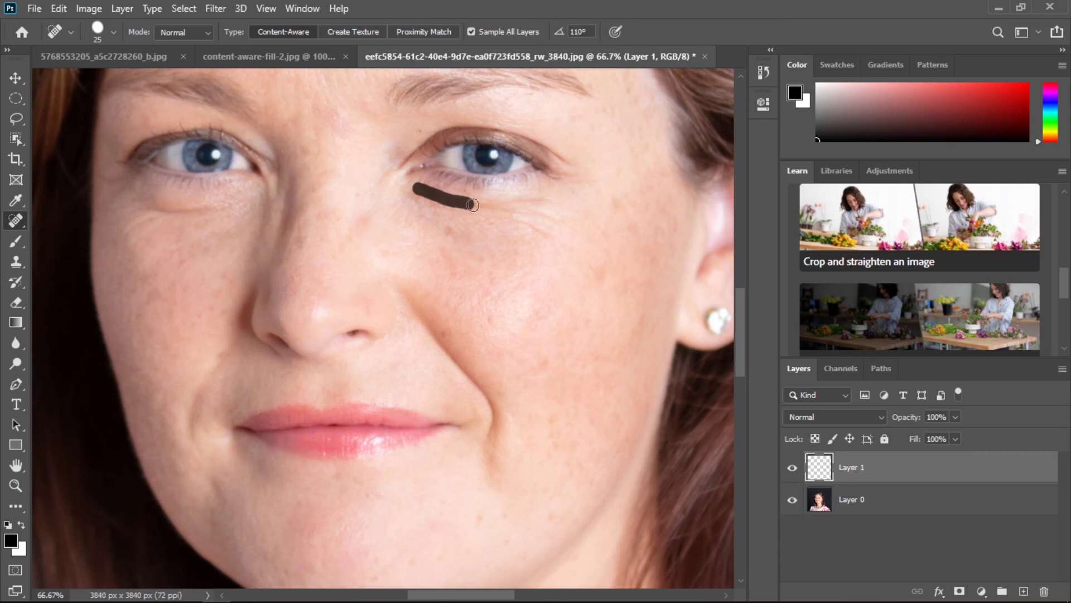
mouse_move(494, 203)
mouse_down()
mouse_move(559, 204)
mouse_move(509, 215)
mouse_move(554, 235)
mouse_move(552, 217)
mouse_move(565, 224)
mouse_up()
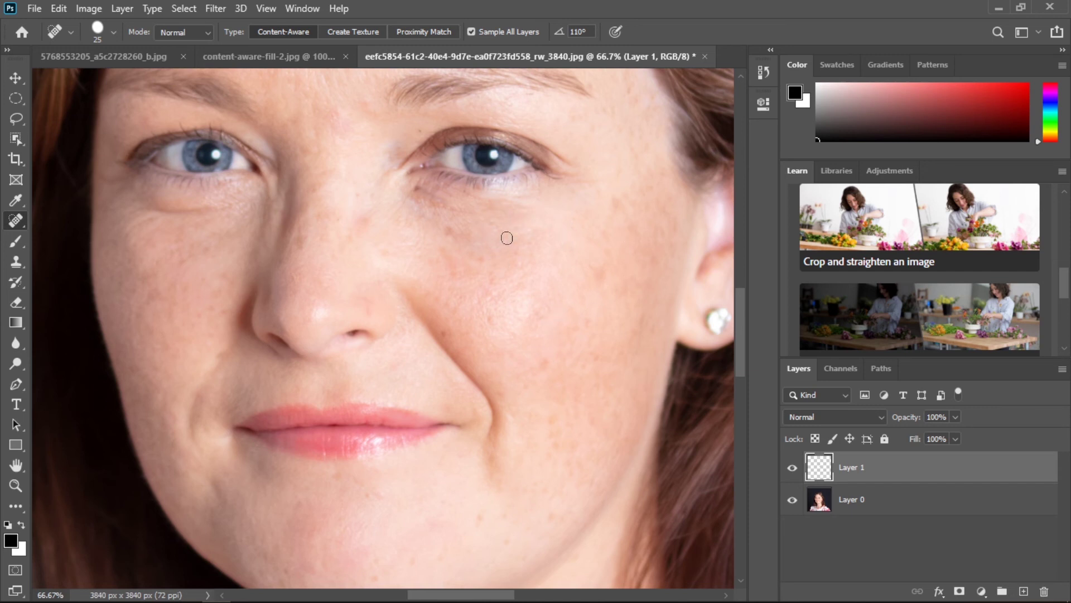
mouse_move(434, 198)
mouse_down()
mouse_move(497, 216)
mouse_move(473, 240)
mouse_move(495, 255)
mouse_up()
Heal the crease above the left brow, a forehead spot and the horizontal forehead lines
scroll(604, 258, up, 1)
scroll(605, 259, up, 3)
scroll(604, 258, up, 2)
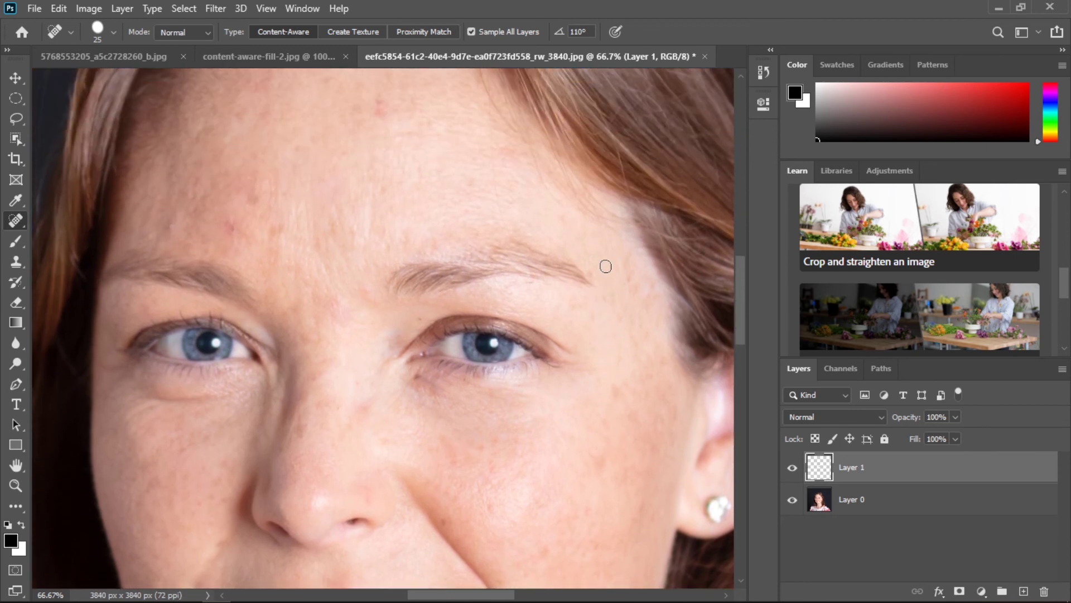
scroll(604, 259, up, 1)
drag(227, 249, 249, 286)
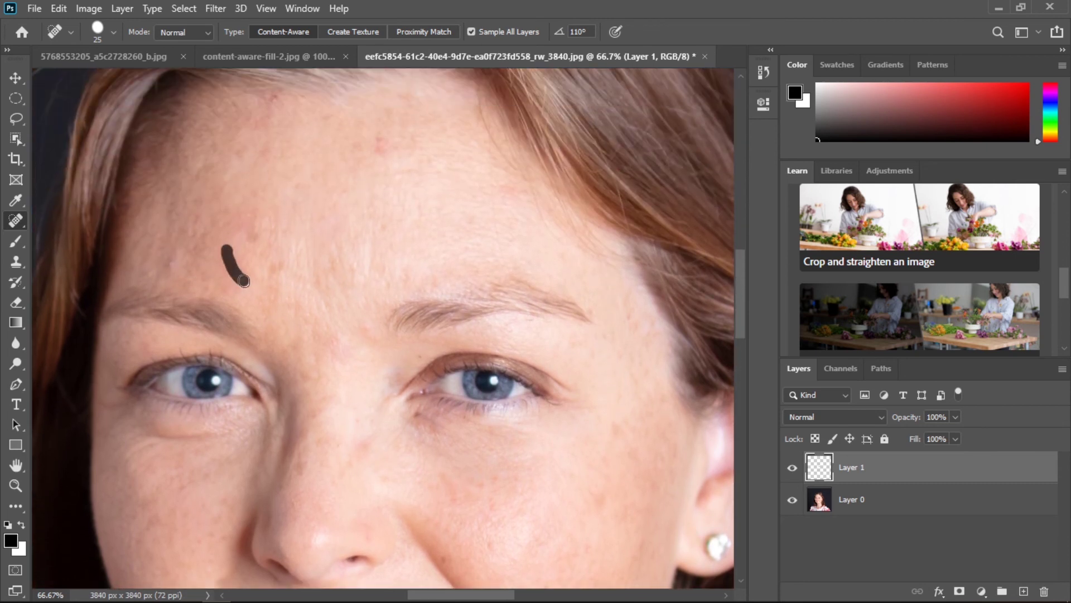
click(170, 264)
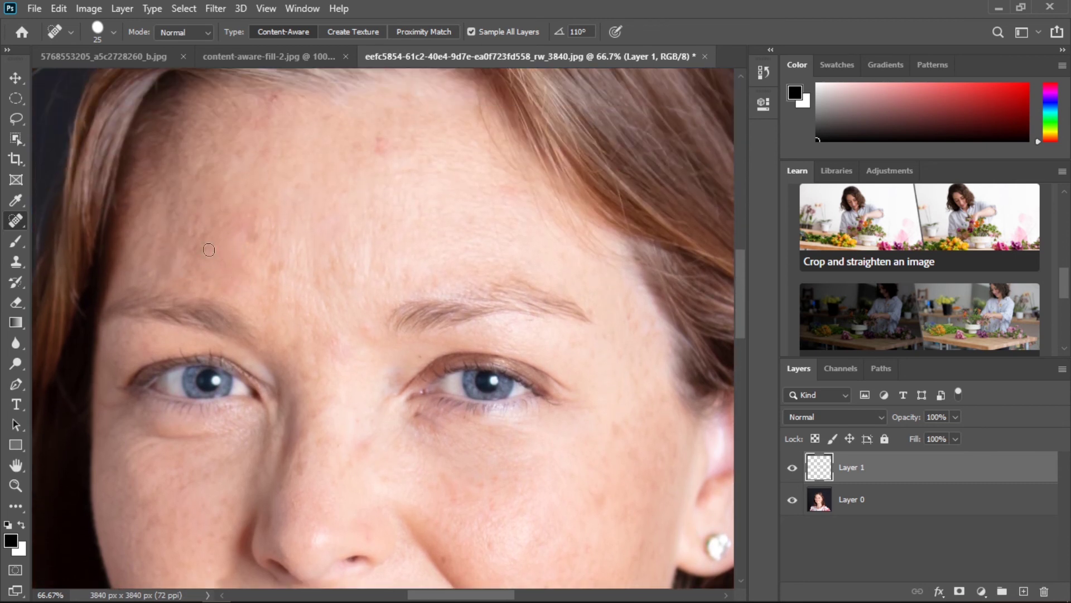
drag(364, 149, 413, 140)
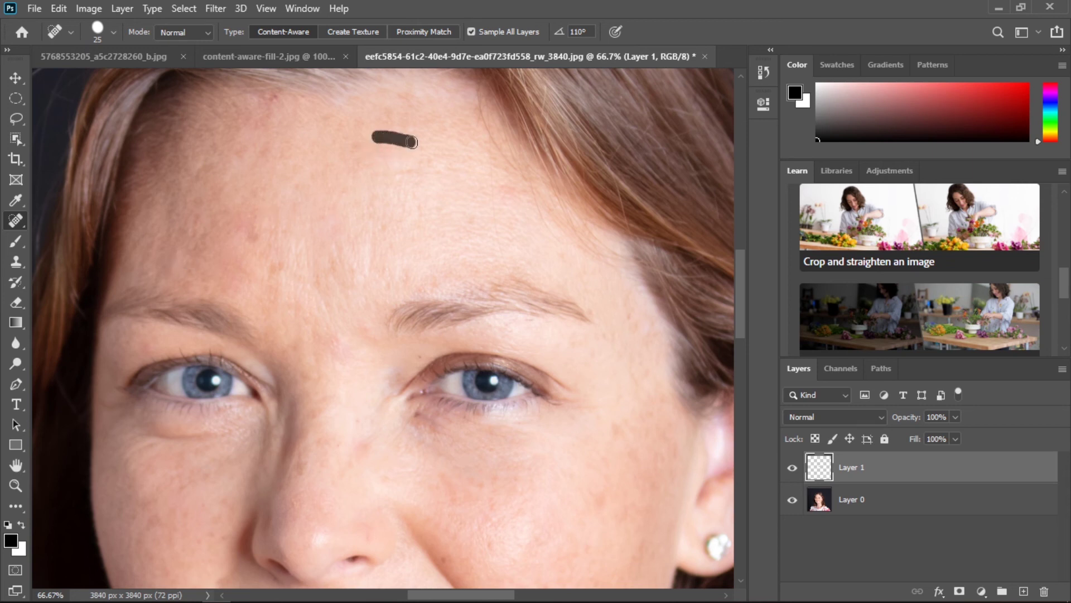
click(273, 98)
scroll(557, 293, down, 2)
scroll(567, 295, down, 2)
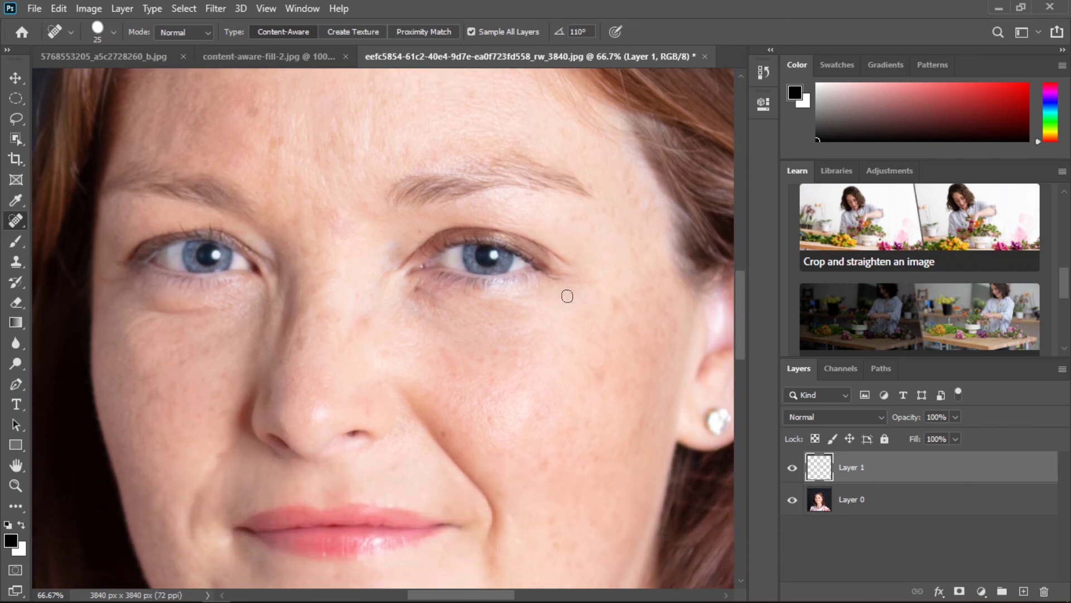
scroll(568, 296, down, 1)
scroll(567, 296, up, 1)
mouse_move(374, 111)
mouse_down()
mouse_move(373, 147)
mouse_move(336, 204)
mouse_up()
Heal the fine lines below the inner eye corner
scroll(362, 247, down, 1)
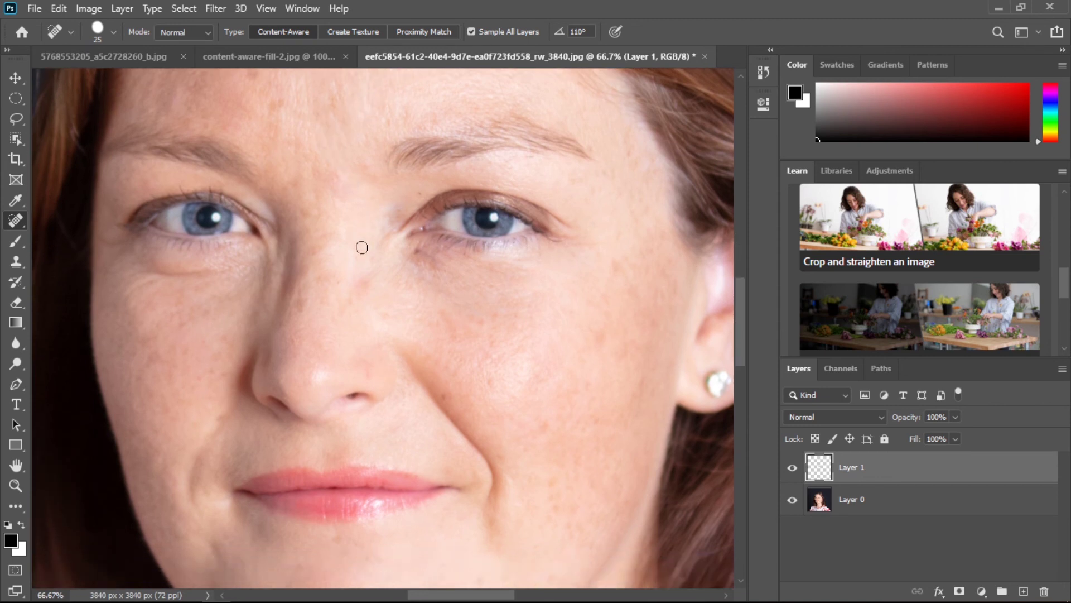
scroll(362, 247, down, 1)
drag(411, 215, 435, 230)
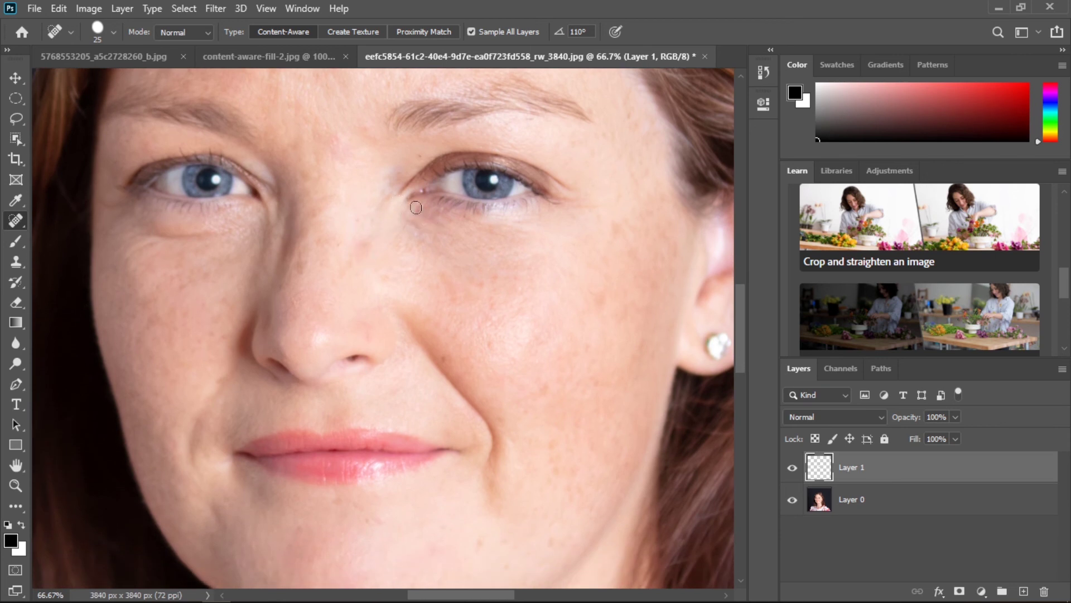
drag(416, 207, 440, 240)
scroll(508, 262, down, 3)
Heal the nose-to-mouth smile line, redoing one poor stroke, plus the crease beside the mouth
scroll(507, 259, down, 3)
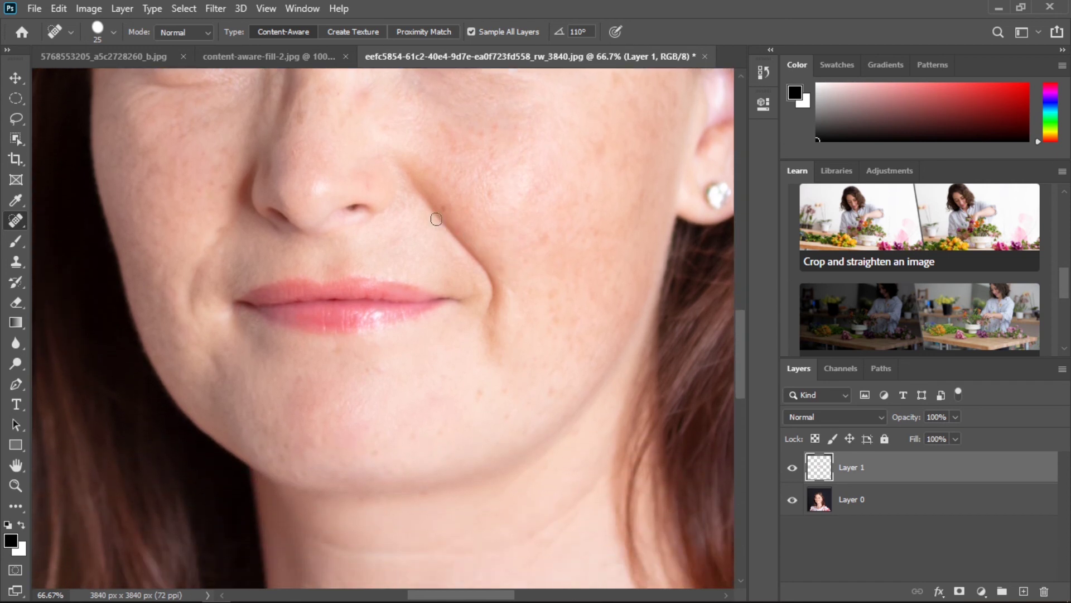
mouse_move(412, 183)
mouse_down()
mouse_move(485, 273)
mouse_move(492, 307)
mouse_up()
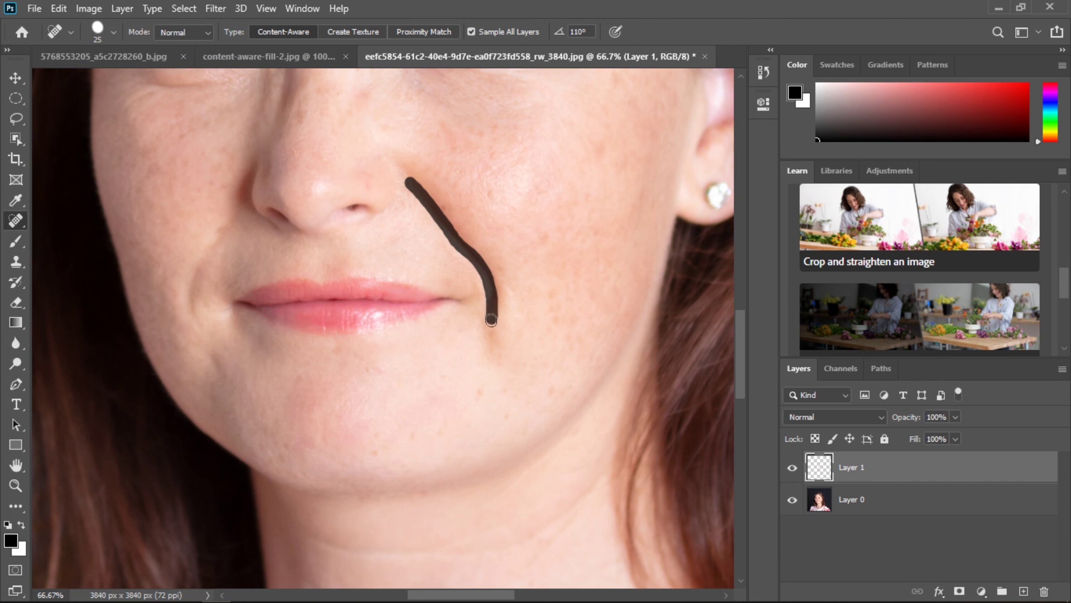
drag(492, 307, 489, 338)
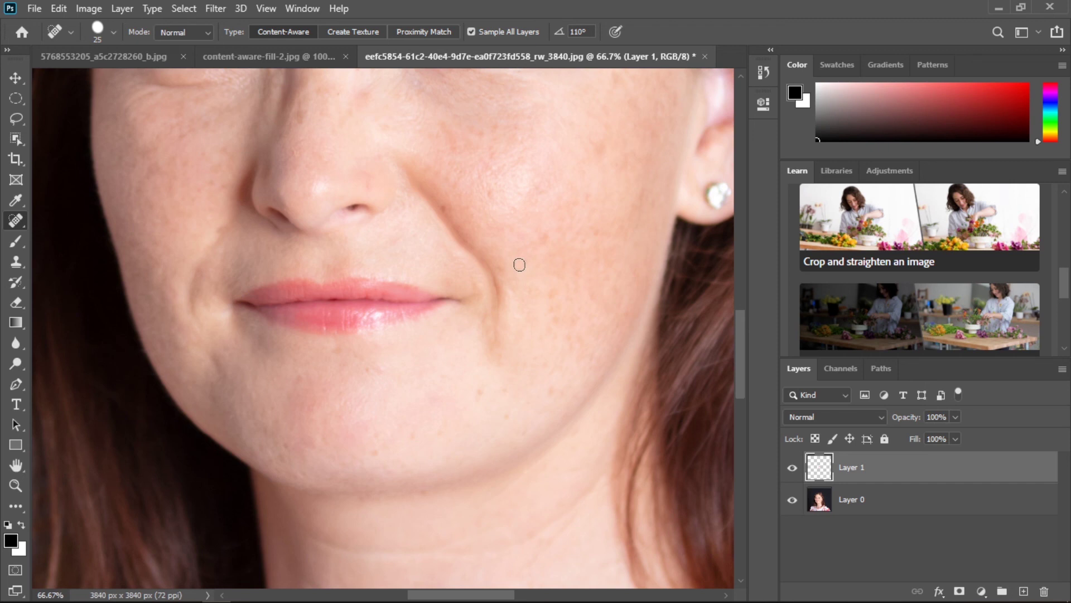
key(ctrl+z)
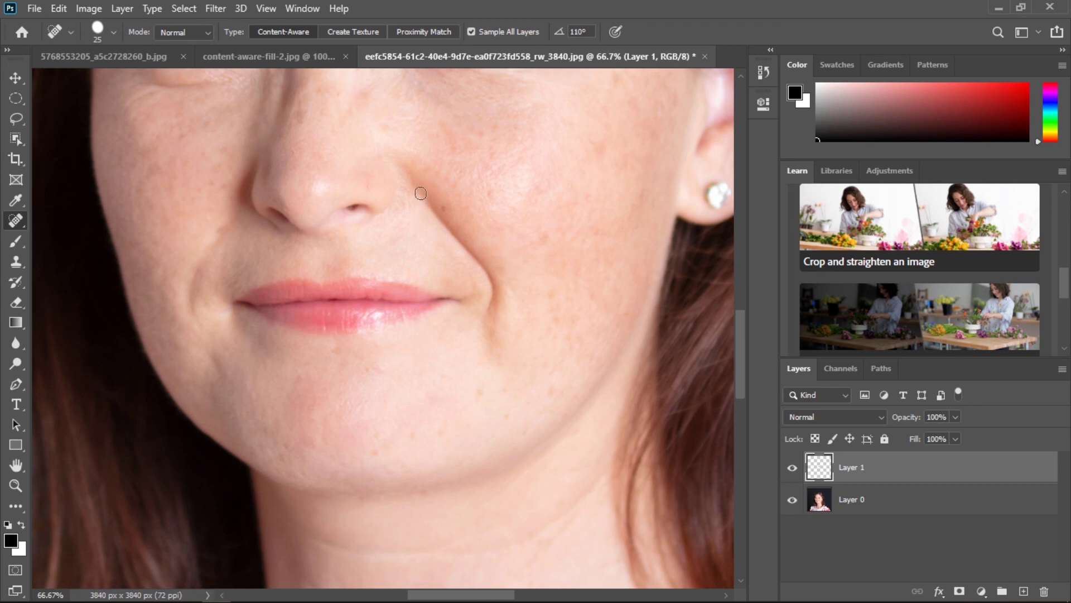
drag(420, 188, 466, 249)
click(439, 215)
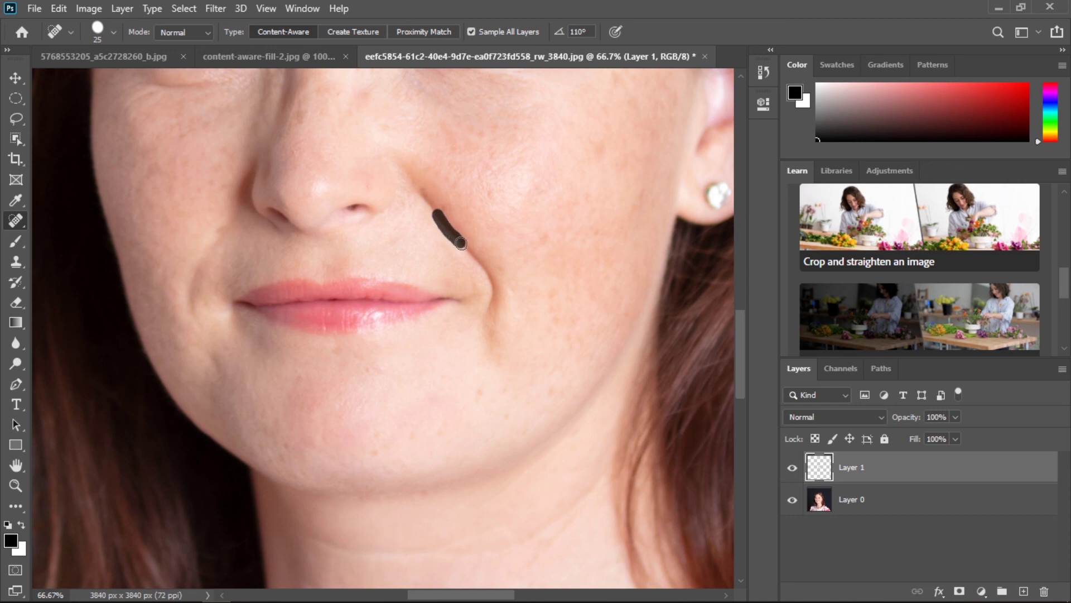
mouse_move(462, 244)
mouse_down()
mouse_move(488, 281)
mouse_move(490, 310)
mouse_up()
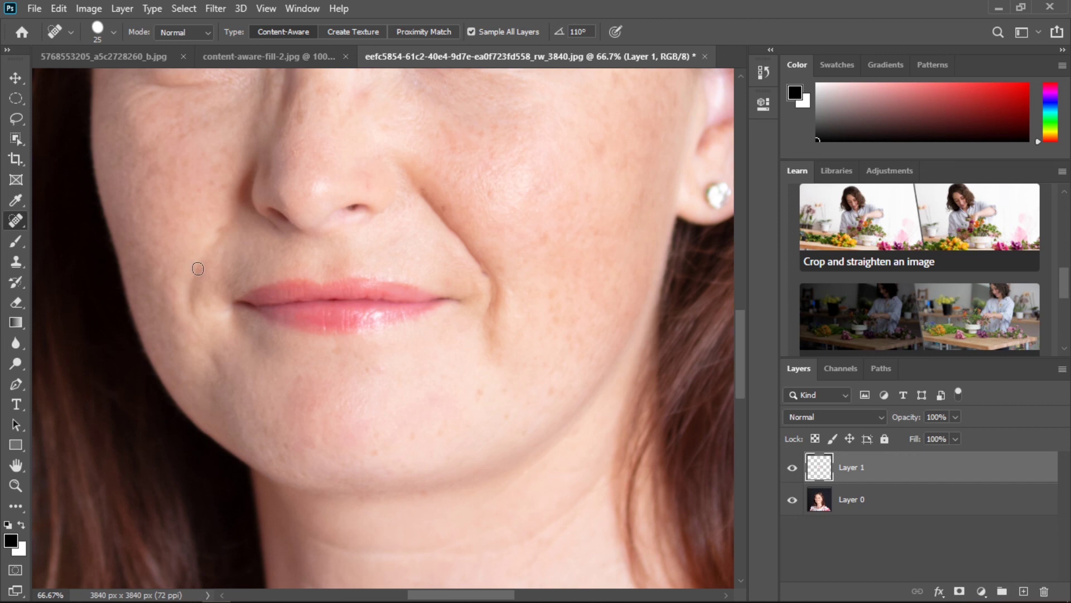
drag(198, 269, 191, 307)
key(bracketright)
Heal the nostril-to-mouth crease, the dark spot beside the mouth and the line below its corner
mouse_move(412, 185)
mouse_down()
mouse_move(475, 263)
mouse_move(493, 306)
mouse_move(488, 332)
mouse_up()
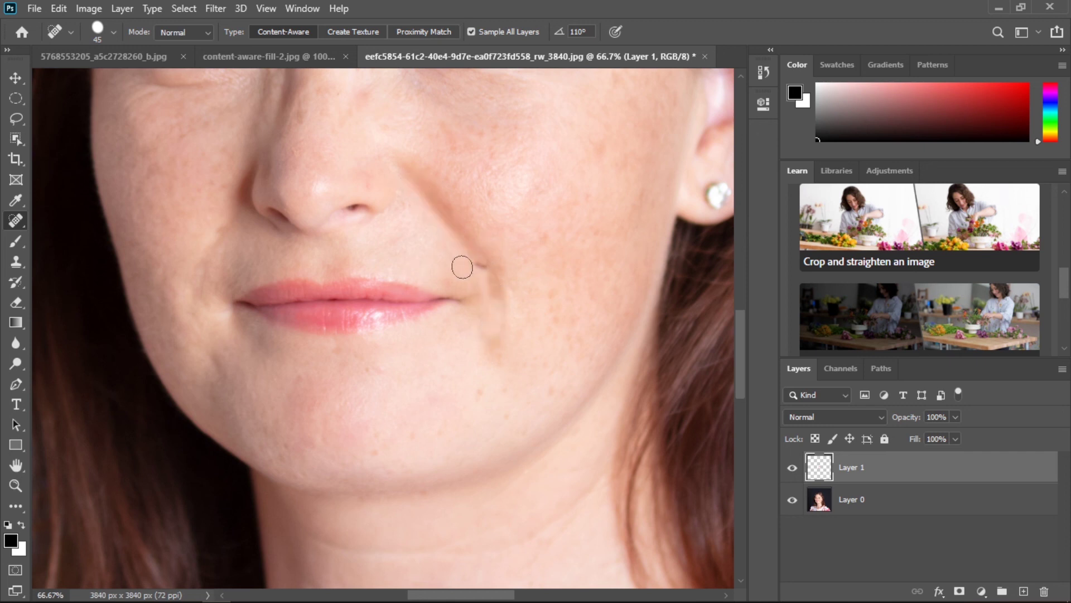
click(480, 267)
drag(490, 331, 492, 361)
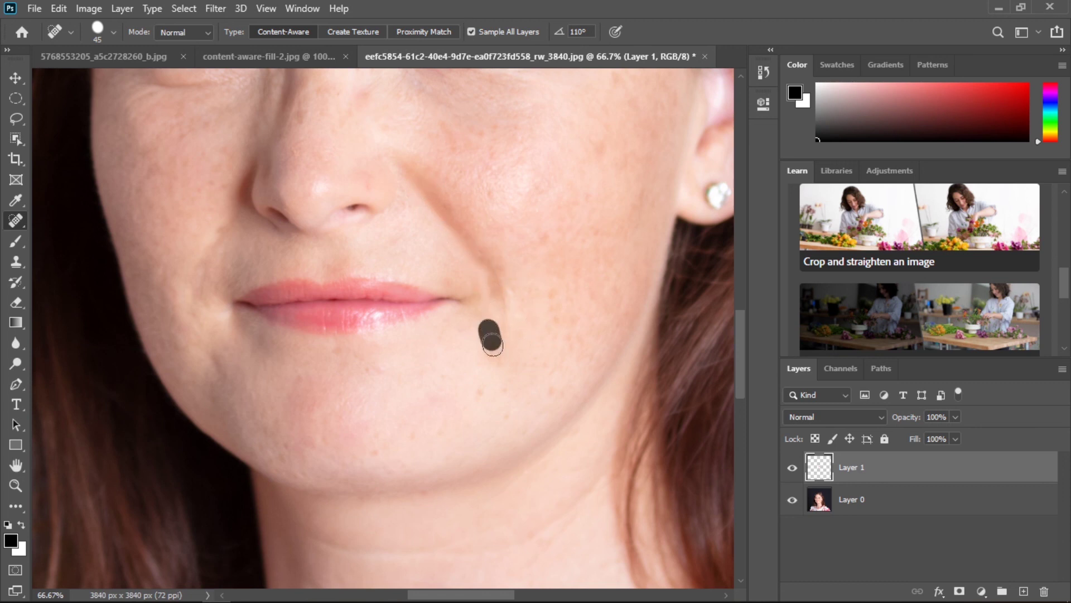
Smooth the fine wrinkles under the left eye and the lines on the left cheek
scroll(564, 297, up, 1)
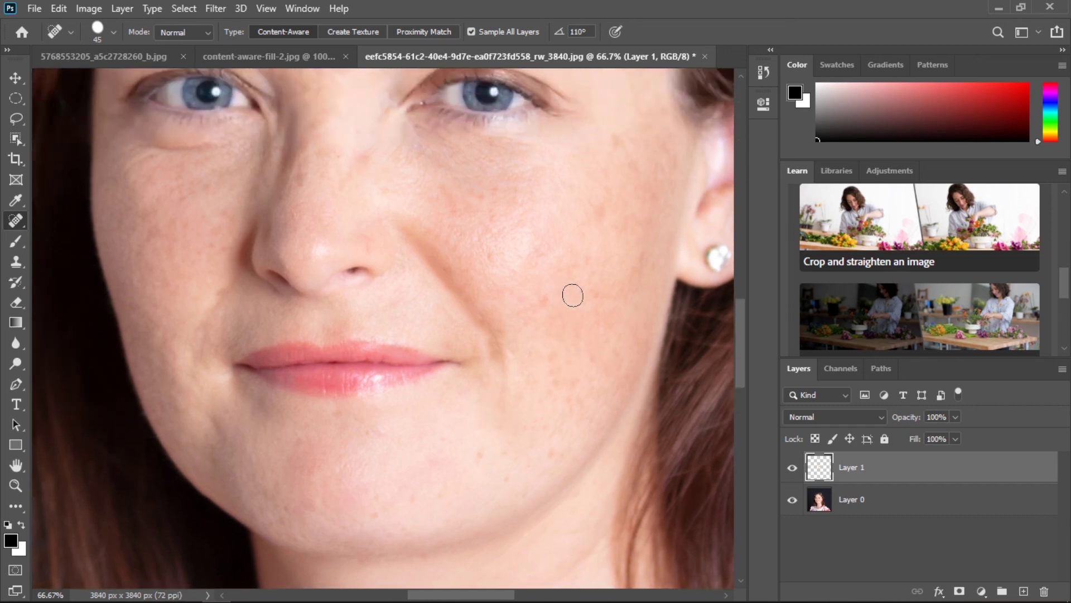
scroll(564, 297, up, 1)
scroll(564, 297, up, 1)
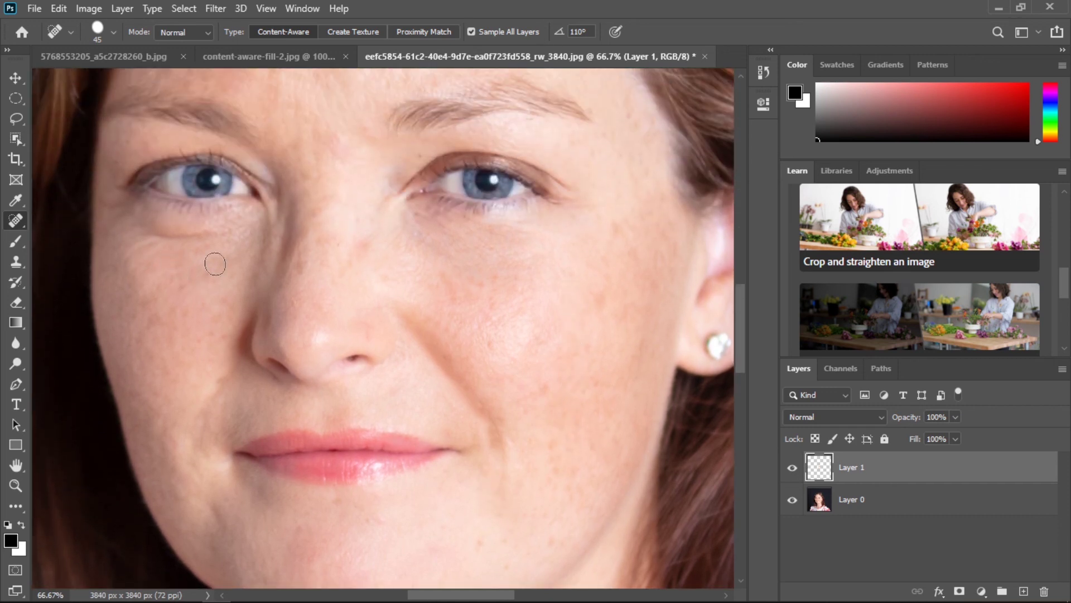
drag(225, 257, 175, 285)
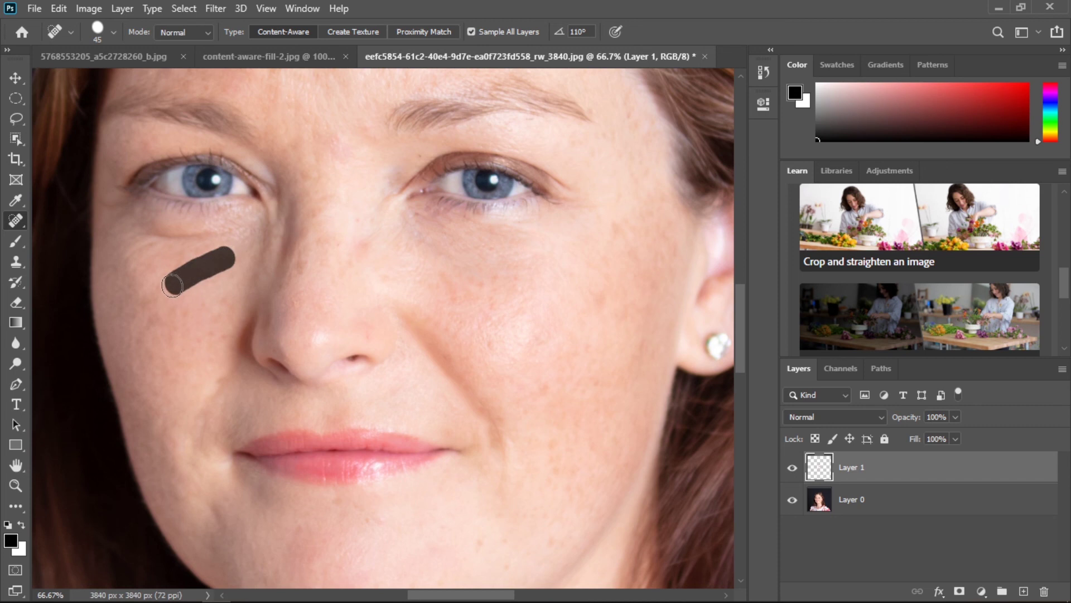
drag(159, 245, 124, 273)
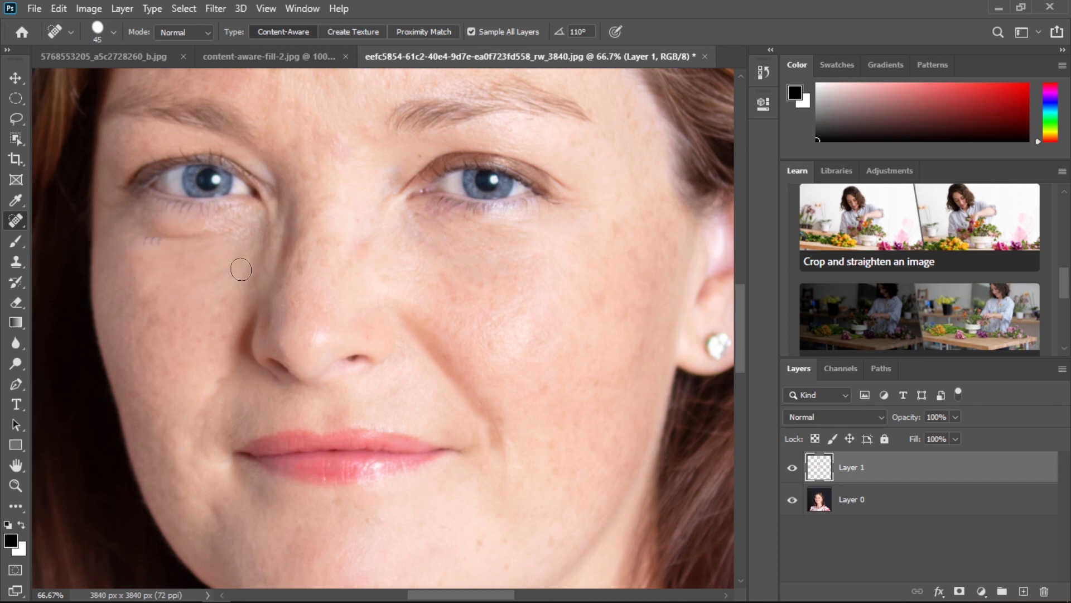
mouse_move(203, 239)
mouse_down()
mouse_move(142, 239)
mouse_move(135, 254)
mouse_up()
drag(108, 208, 99, 240)
scroll(583, 291, up, 1)
Heal the forehead wrinkles and a blemish on the face
scroll(583, 292, up, 3)
scroll(583, 292, up, 2)
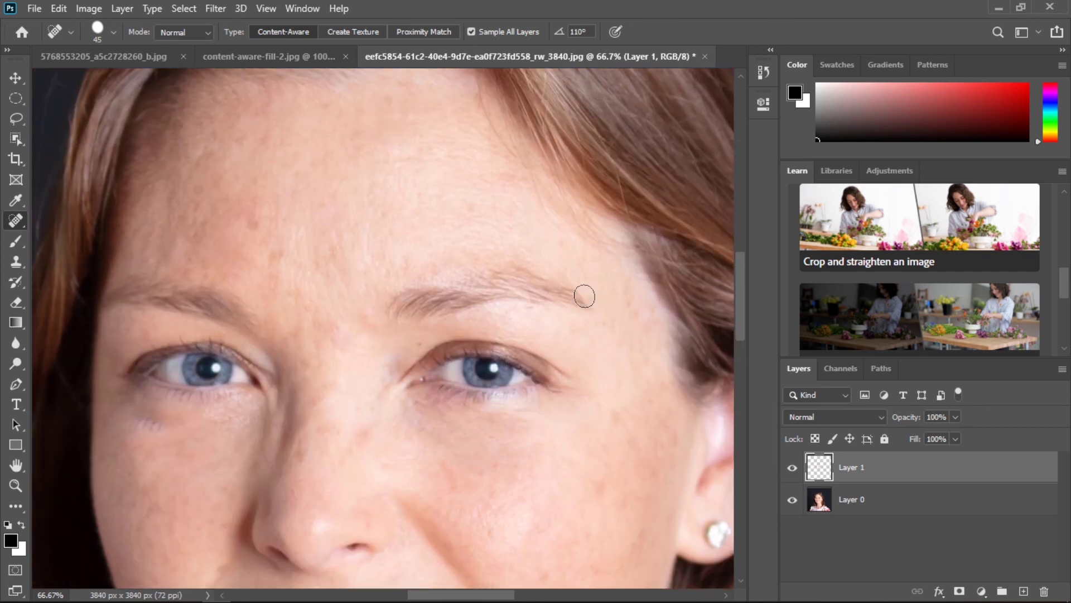
mouse_move(256, 221)
mouse_down()
mouse_move(242, 227)
mouse_move(270, 273)
mouse_up()
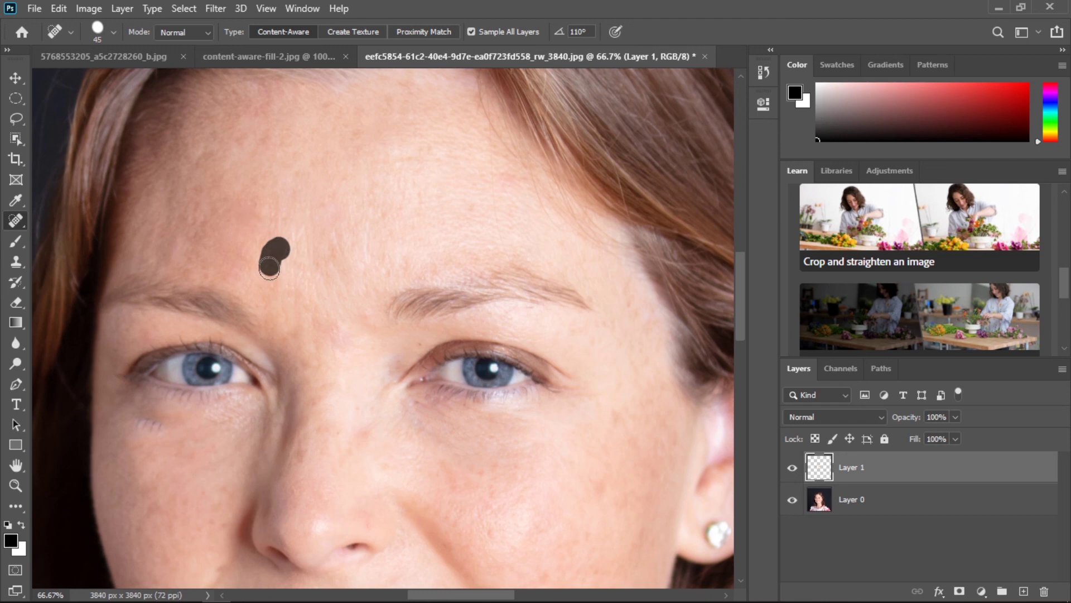
scroll(346, 201, down, 2)
scroll(356, 206, down, 2)
scroll(358, 207, down, 4)
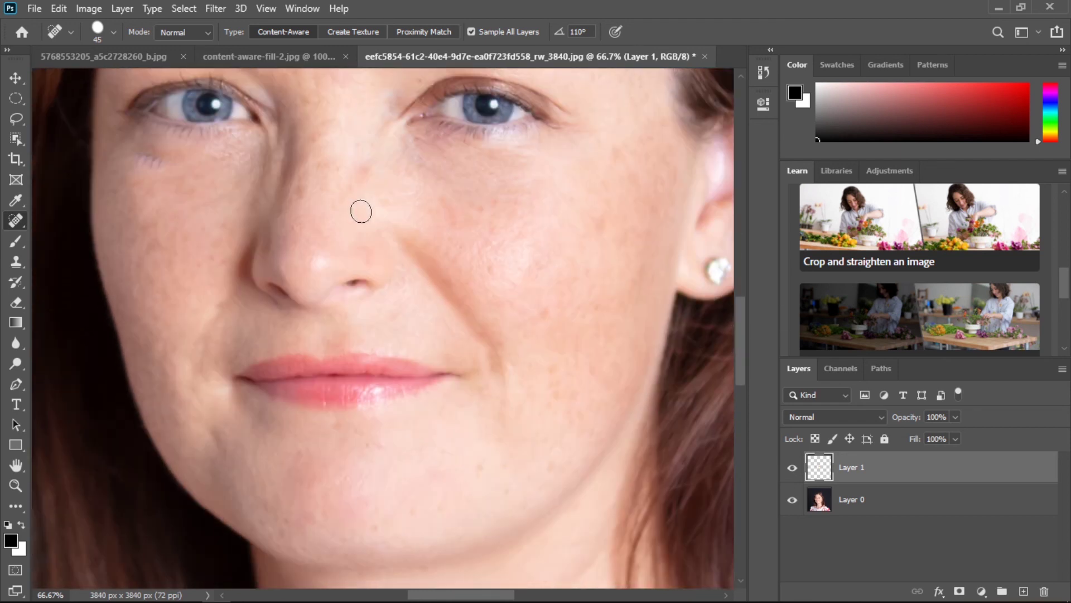
scroll(362, 212, down, 2)
scroll(363, 213, down, 2)
scroll(363, 213, down, 4)
scroll(363, 214, down, 3)
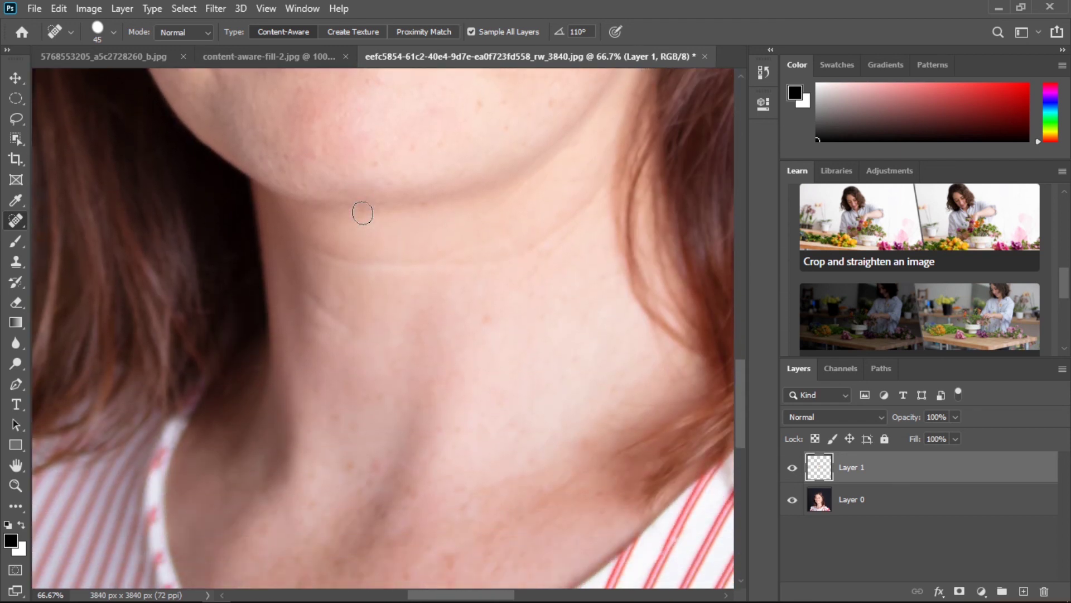
scroll(363, 213, down, 2)
scroll(363, 214, down, 1)
scroll(362, 213, up, 3)
scroll(363, 213, up, 4)
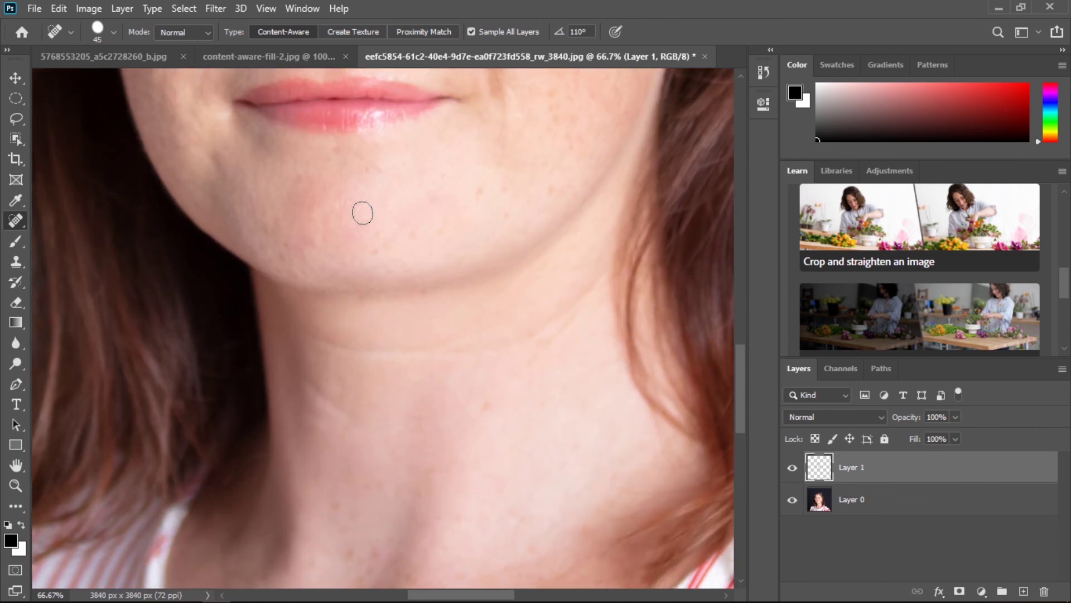
scroll(407, 223, up, 3)
scroll(558, 262, up, 2)
click(490, 199)
drag(490, 199, 491, 216)
Heal the lines on the right cheek and a horizontal line across the forehead
scroll(510, 251, up, 4)
scroll(511, 250, up, 2)
scroll(519, 262, up, 2)
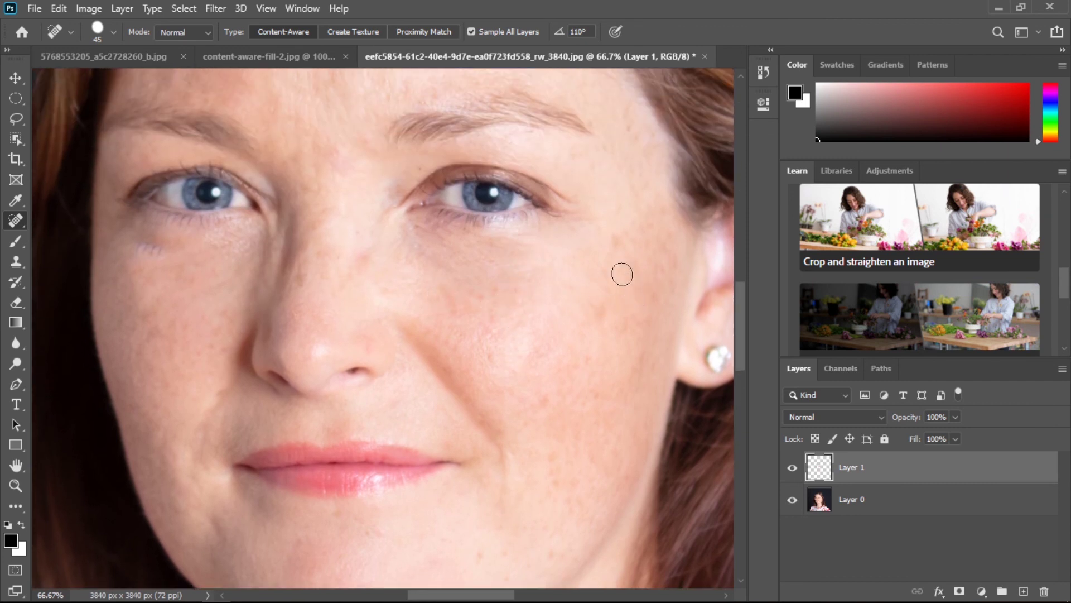
mouse_move(617, 233)
mouse_down()
mouse_move(633, 269)
mouse_move(599, 335)
mouse_up()
scroll(568, 307, up, 1)
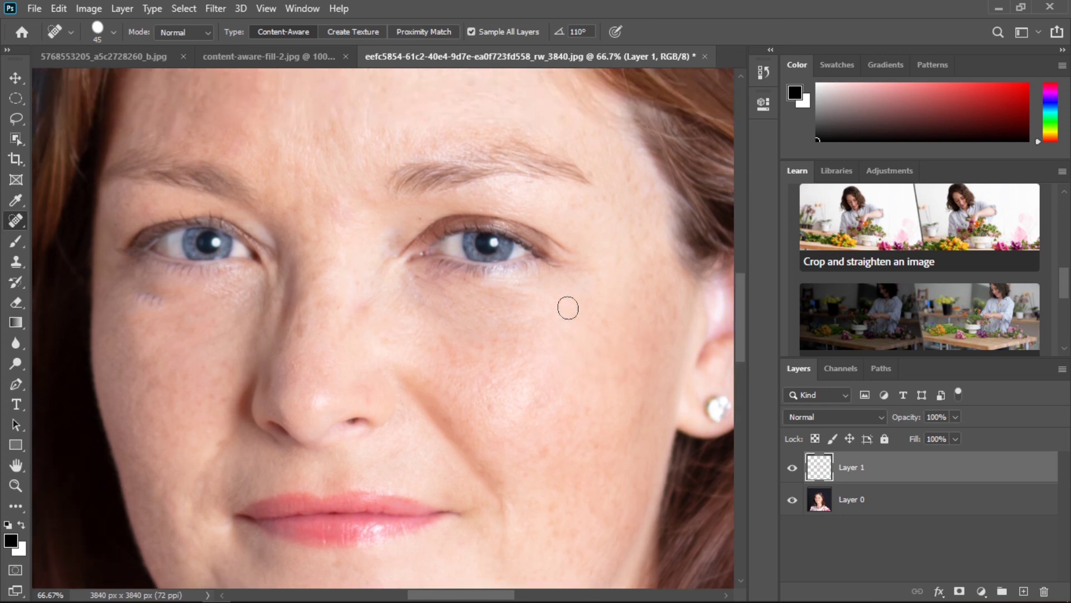
scroll(569, 306, up, 3)
scroll(571, 307, up, 1)
drag(464, 262, 514, 263)
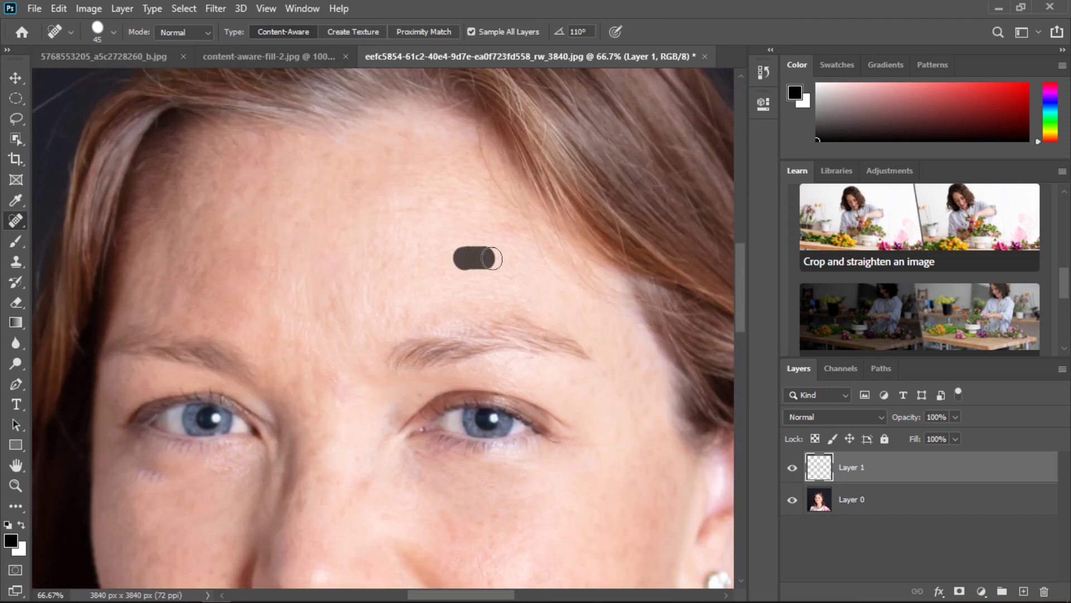
Heal the small mark and the crease on the nose bridge
scroll(461, 301, down, 1)
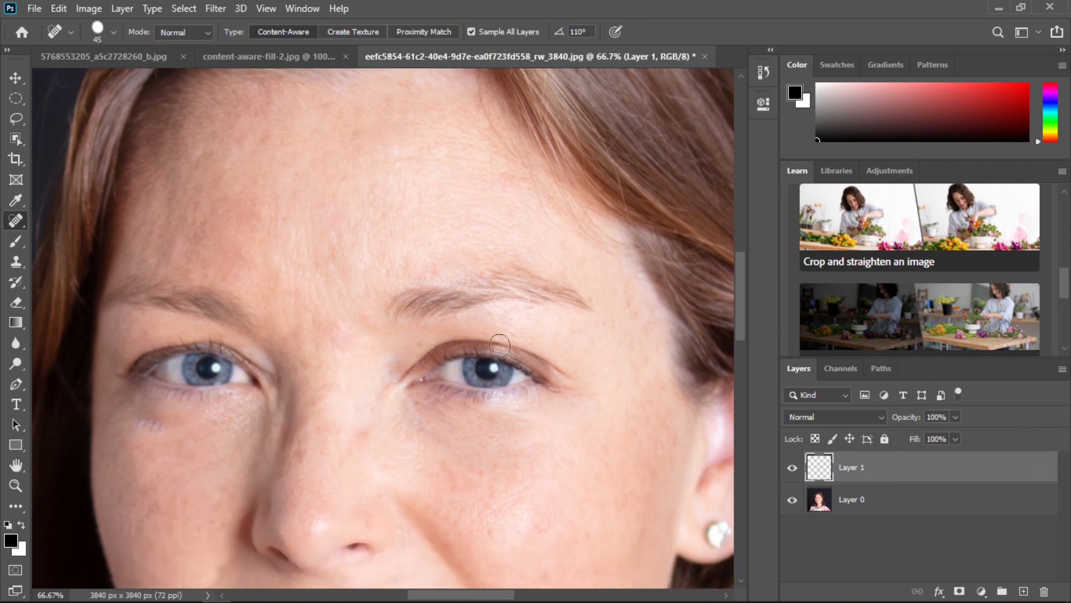
scroll(318, 351, down, 1)
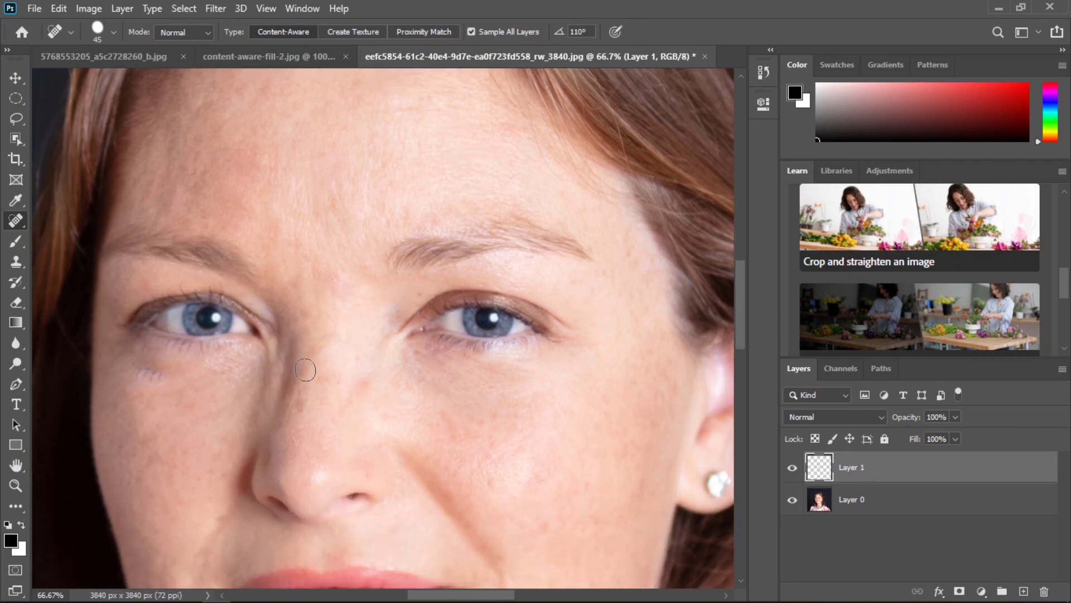
click(297, 402)
scroll(335, 367, down, 1)
drag(371, 315, 384, 323)
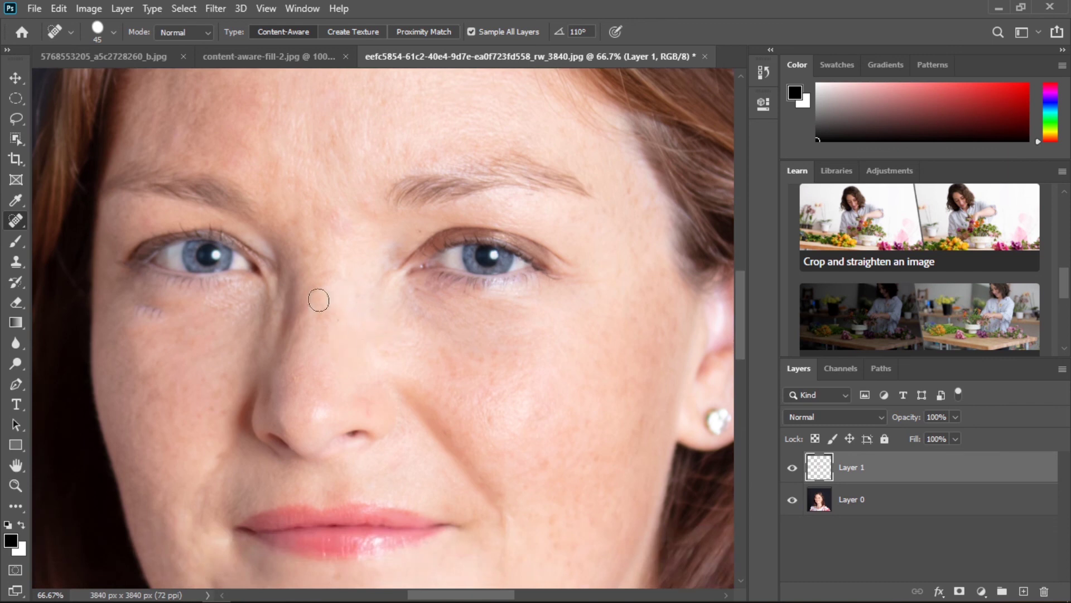
Smooth the smile line on the right cheek with four overlapping heal strokes
scroll(310, 298, up, 1)
scroll(312, 296, up, 1)
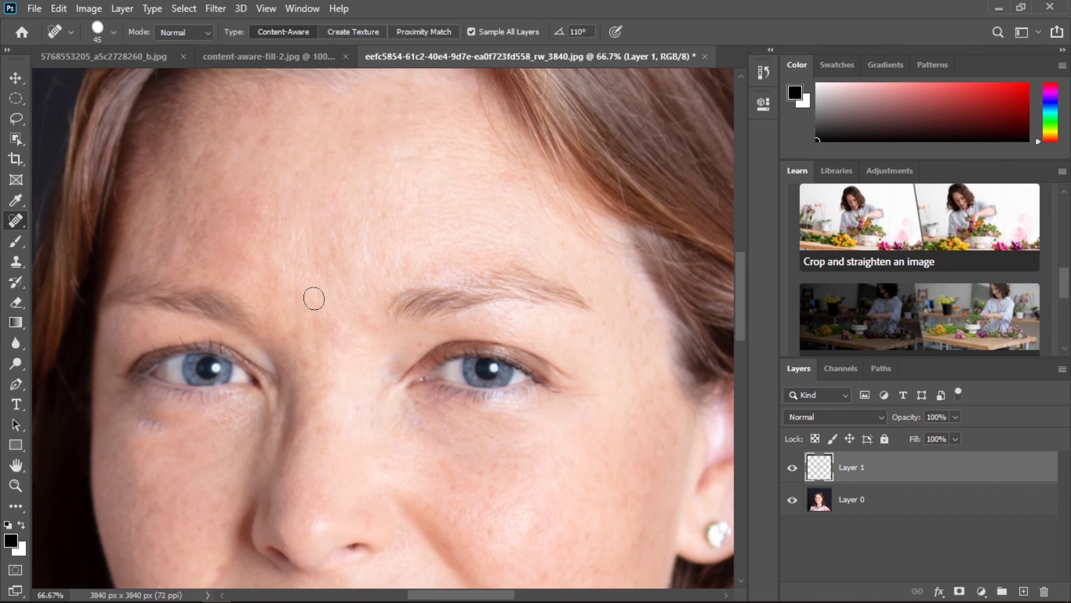
scroll(313, 296, up, 1)
scroll(304, 287, down, 1)
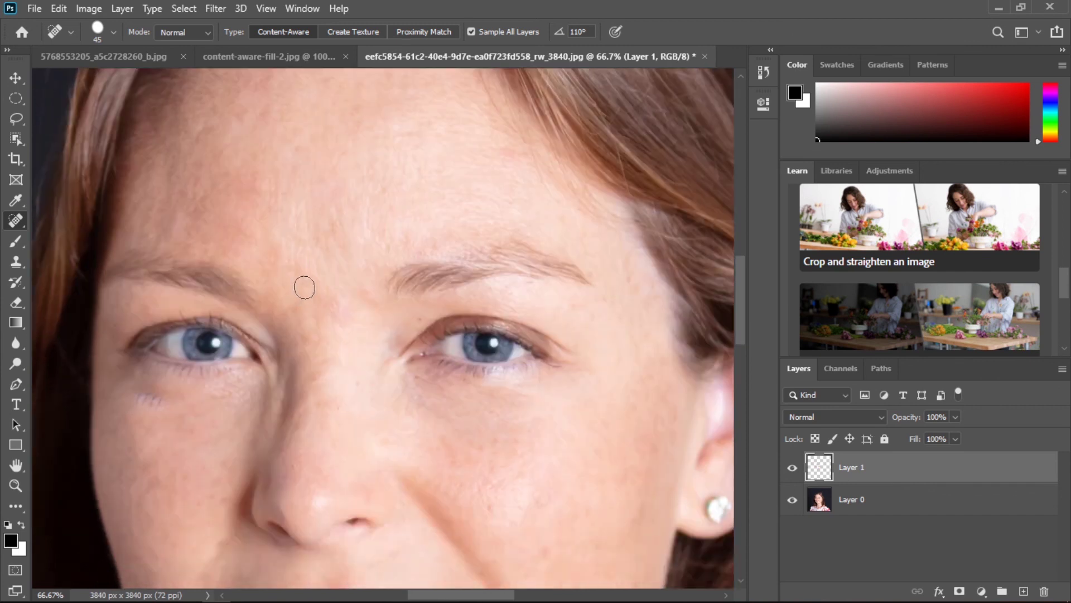
scroll(304, 287, down, 2)
scroll(312, 290, down, 1)
scroll(317, 293, down, 1)
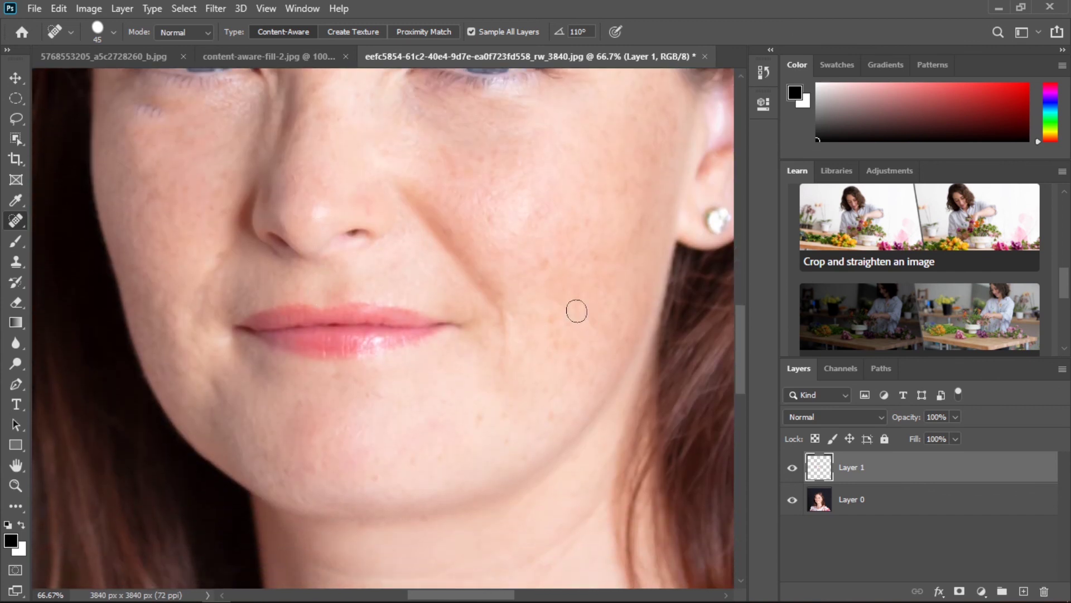
drag(544, 258, 544, 272)
drag(553, 224, 569, 289)
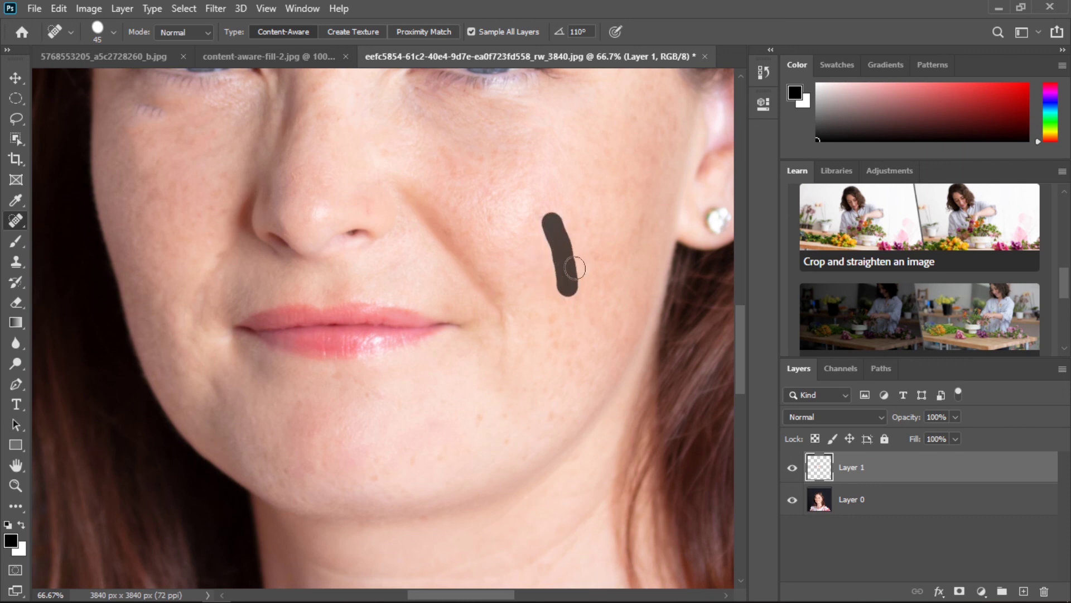
drag(566, 216, 580, 289)
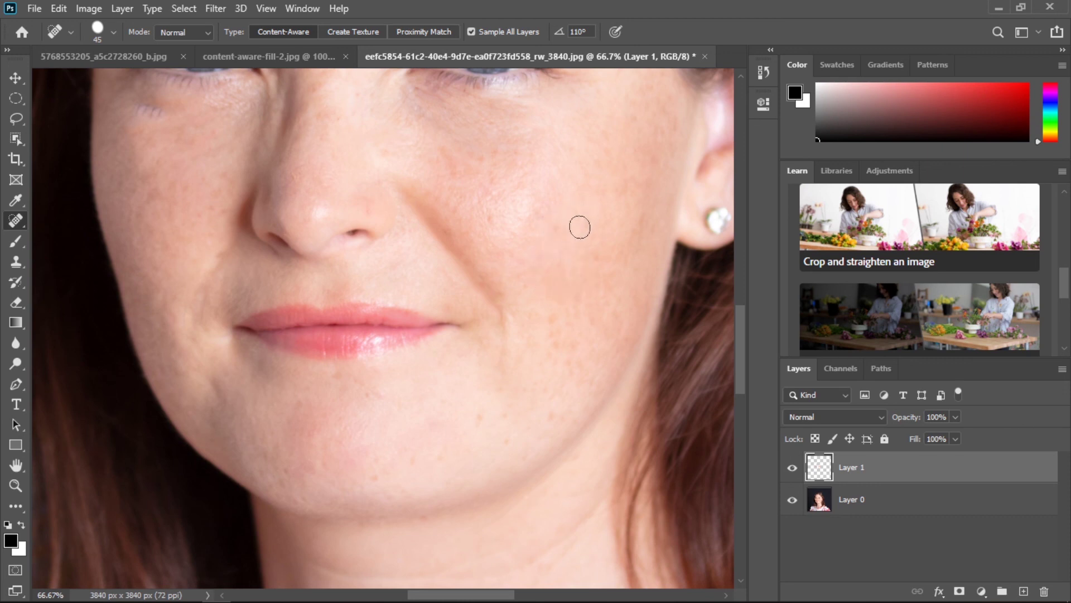
scroll(583, 235, up, 1)
drag(583, 211, 592, 274)
scroll(599, 270, up, 1)
scroll(598, 269, up, 1)
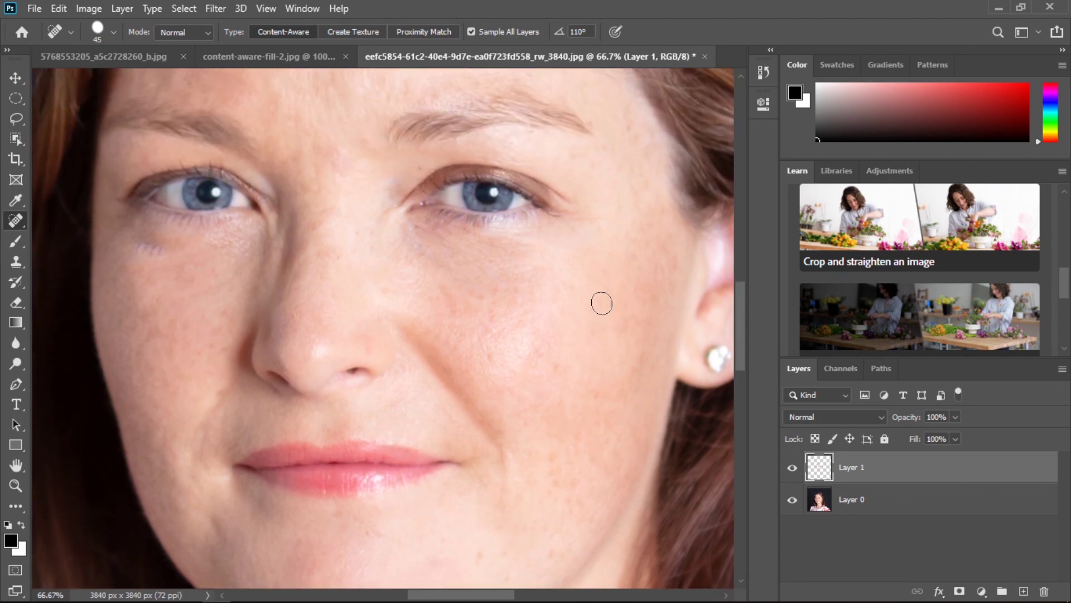
key(ctrl+minus)
key(ctrl+minus)
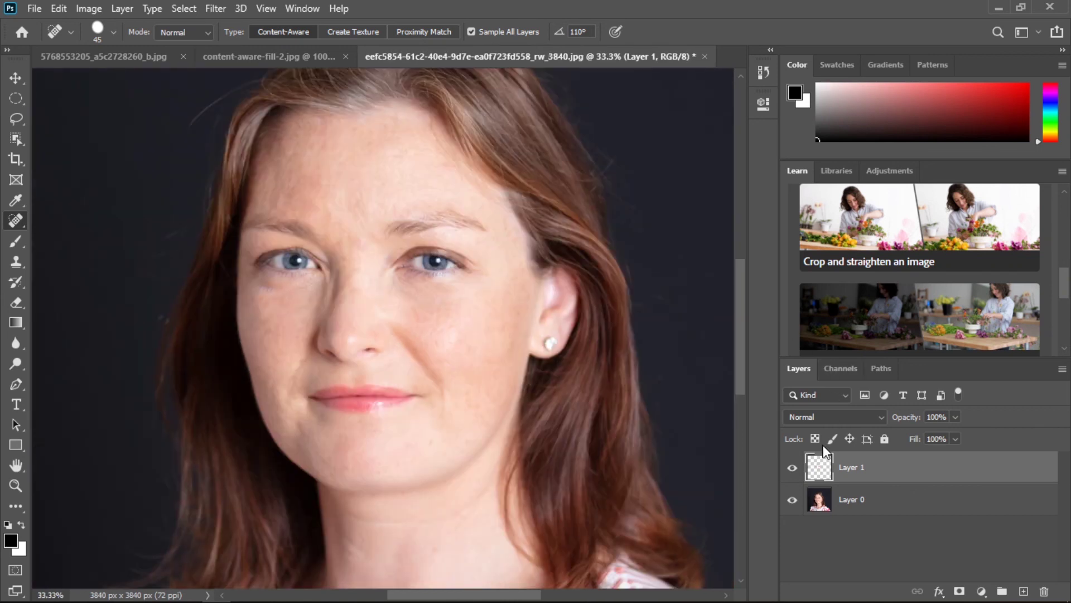
click(794, 469)
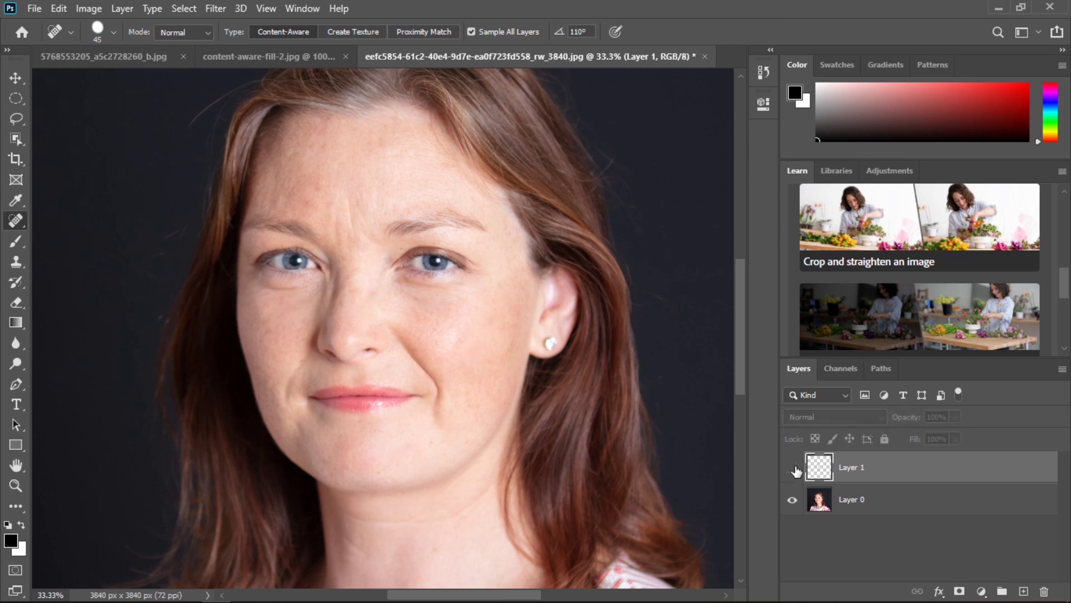
click(793, 468)
click(793, 469)
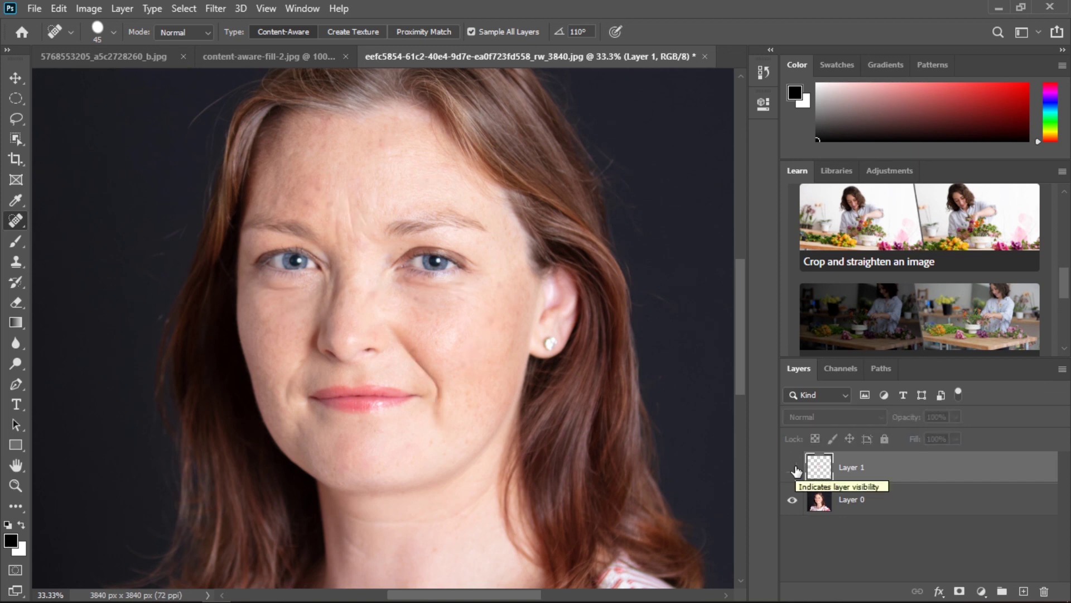
click(792, 468)
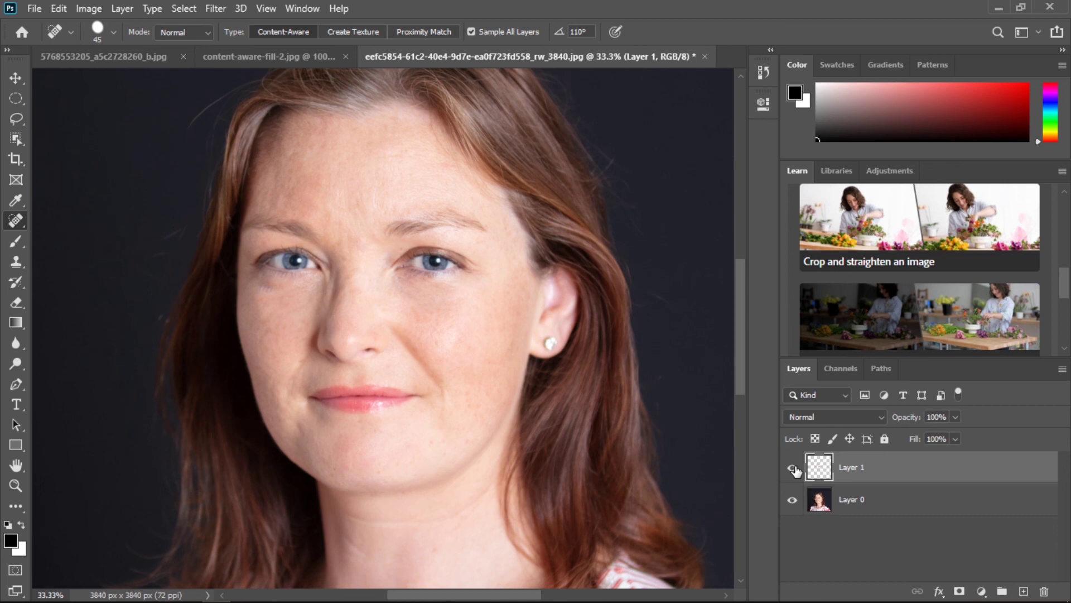
click(793, 467)
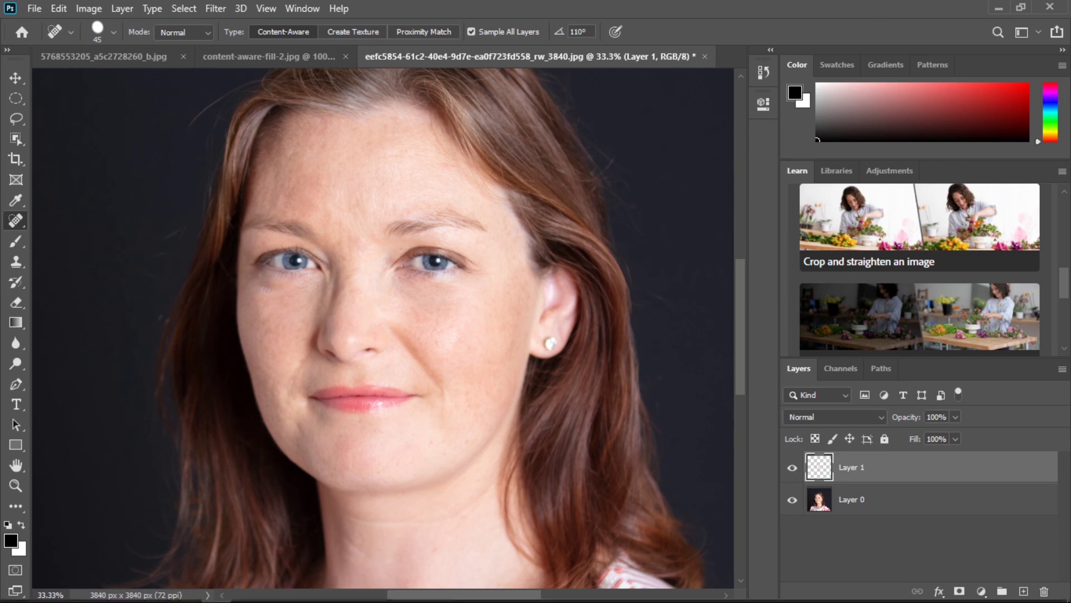